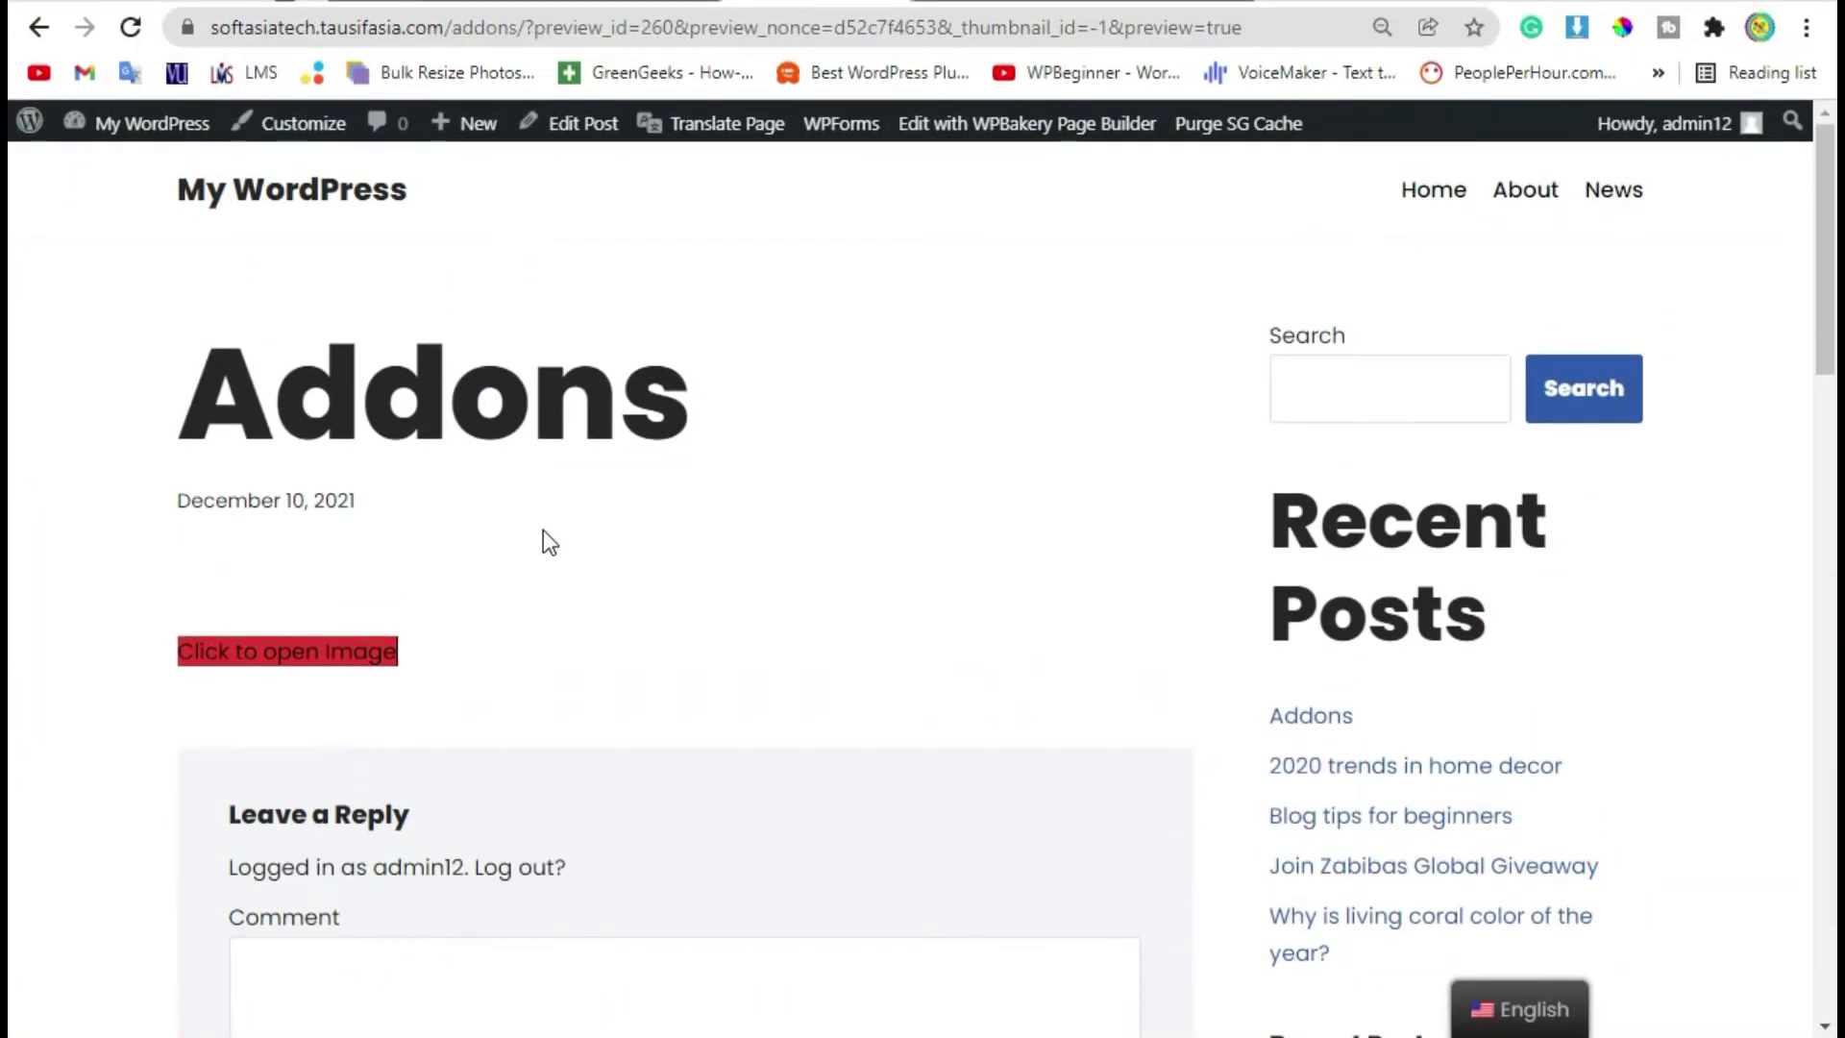
Step: On the site preview, open the dome photo in its lightbox popup and close it again
{"action": "scroll", "coordinate": [132, 410], "scroll_direction": "down", "scroll_amount": 3}
{"action": "scroll", "coordinate": [144, 433], "scroll_direction": "up", "scroll_amount": 3}
{"action": "left_click", "coordinate": [267, 651]}
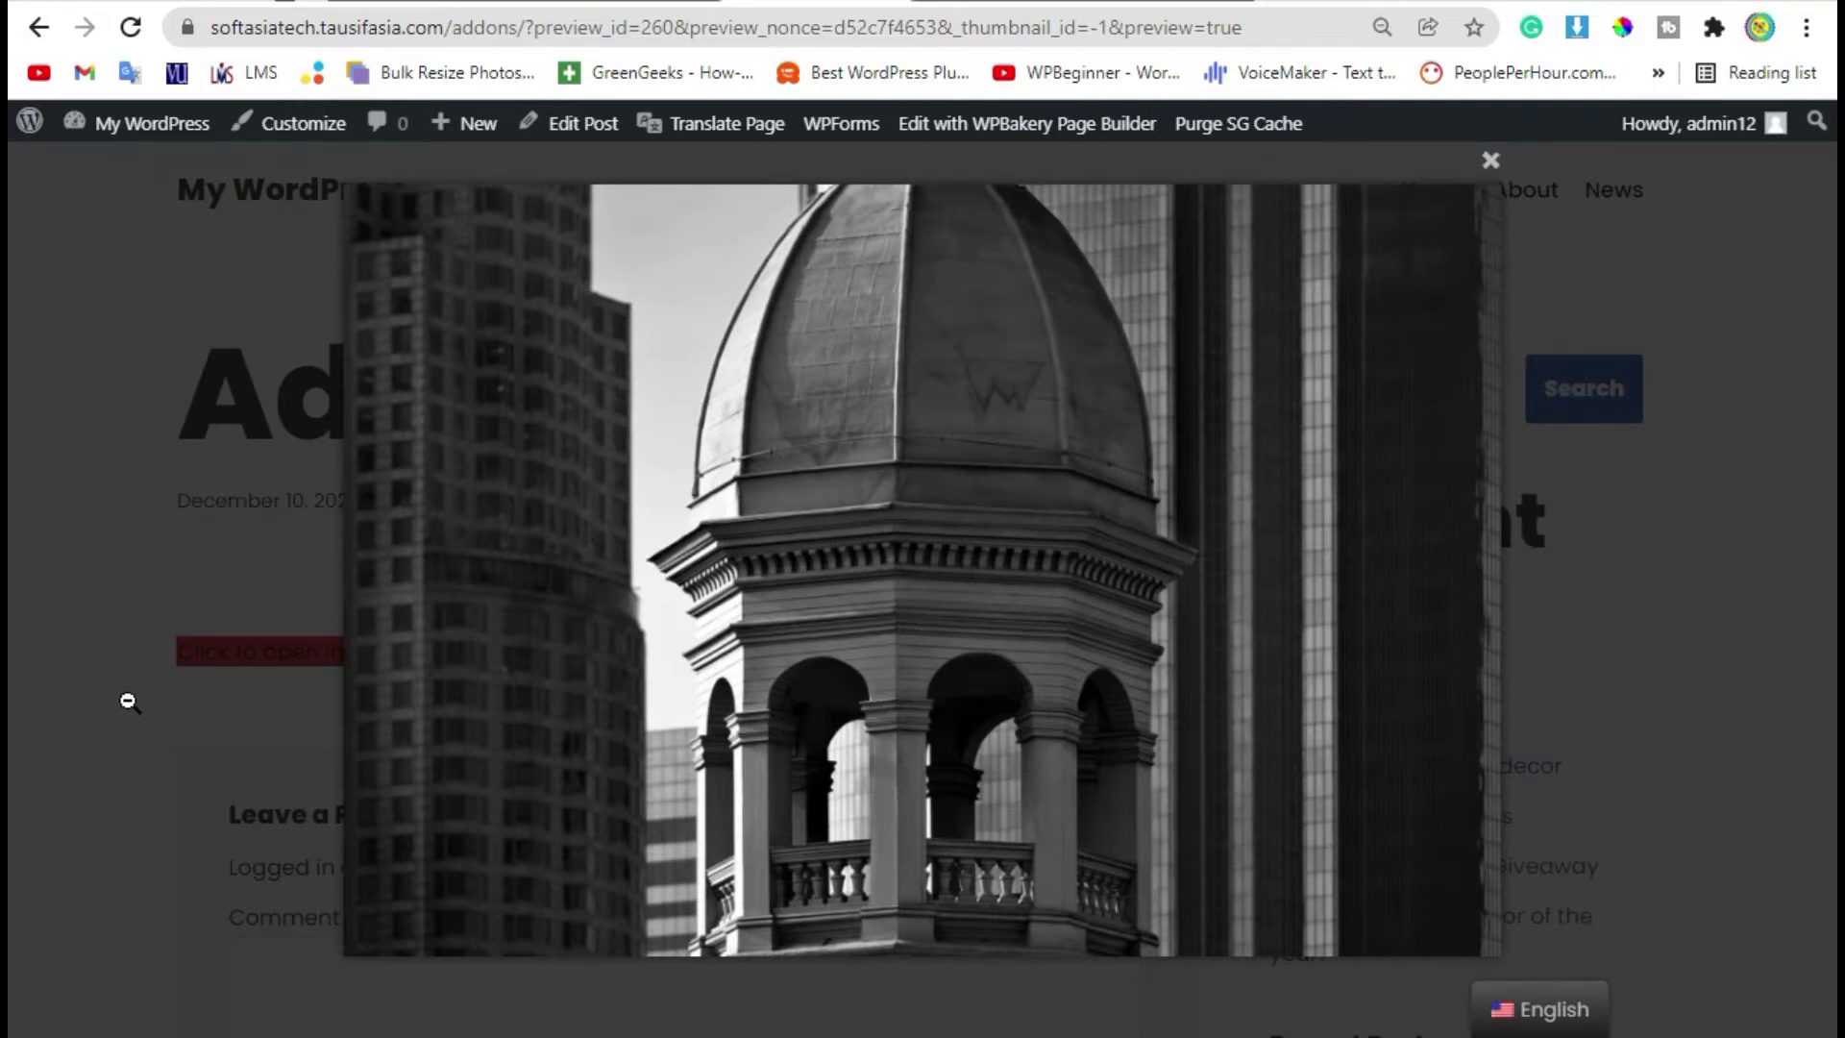
{"action": "left_click", "coordinate": [1492, 161]}
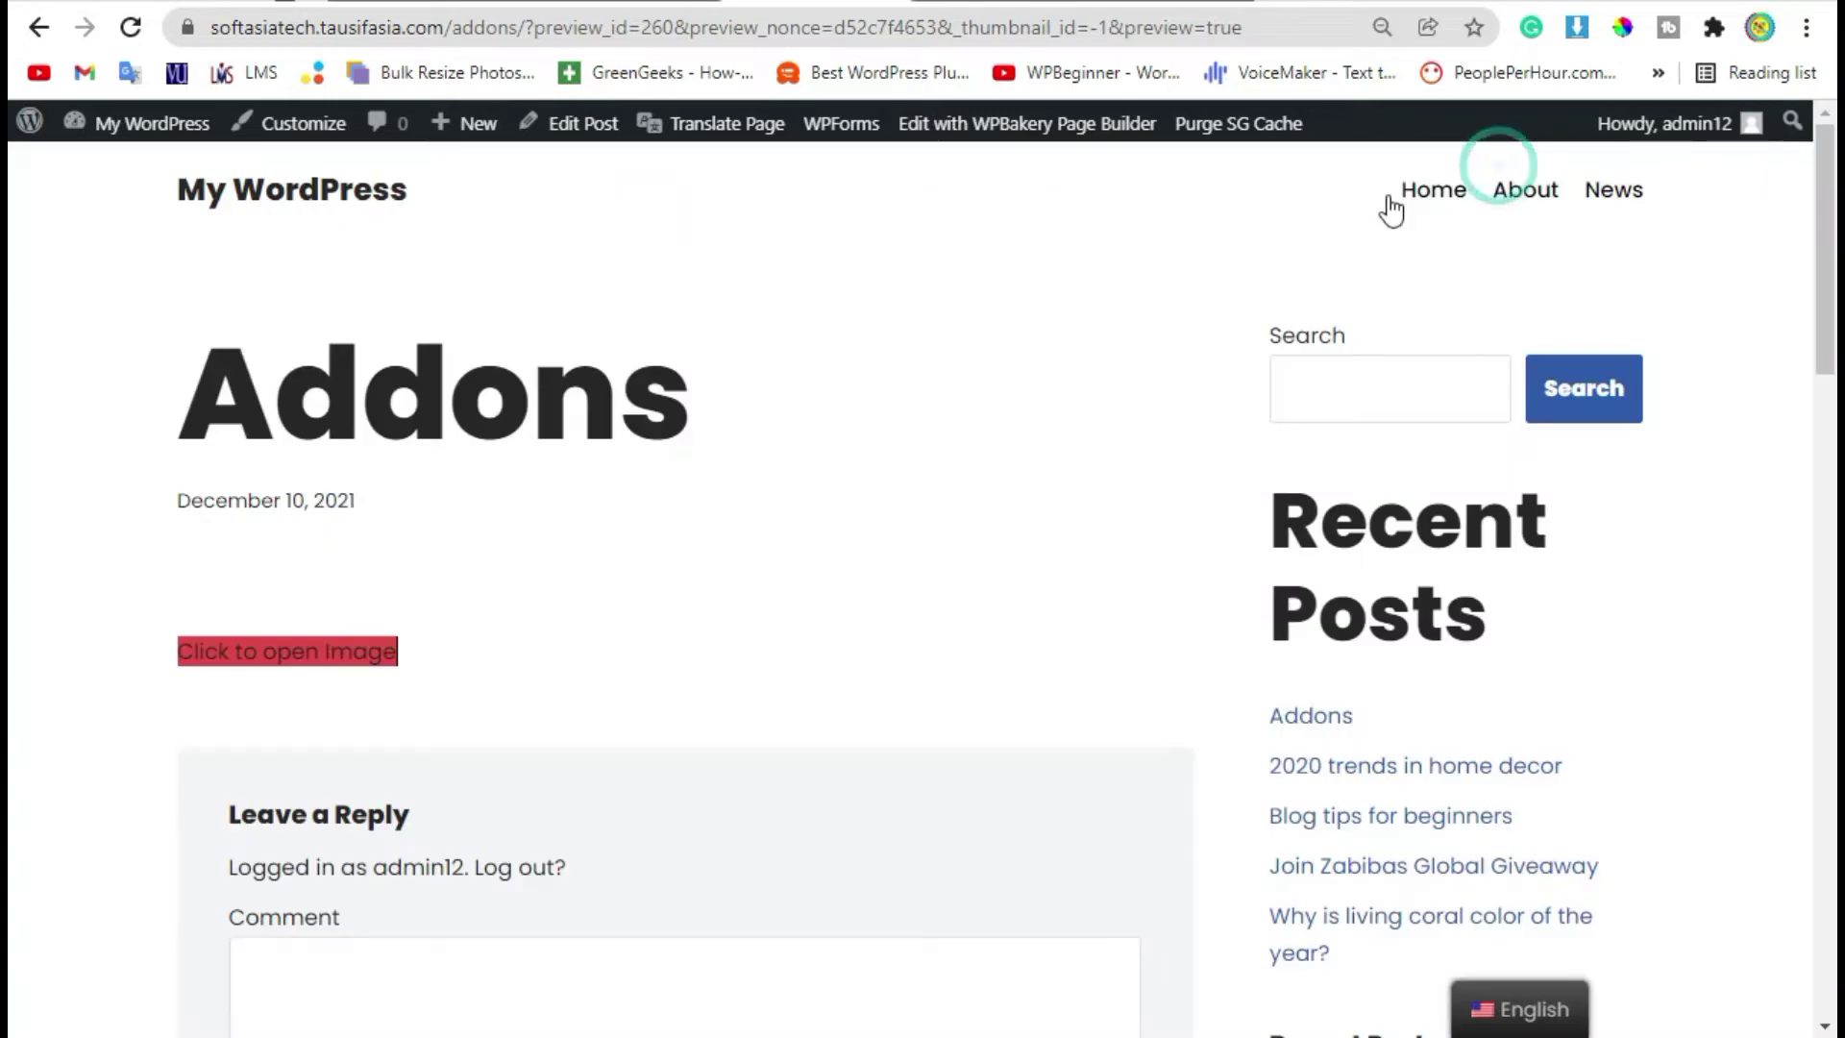
Step: Leave the preview for the admin area and open the installed Plugins list
{"action": "left_click", "coordinate": [528, 642]}
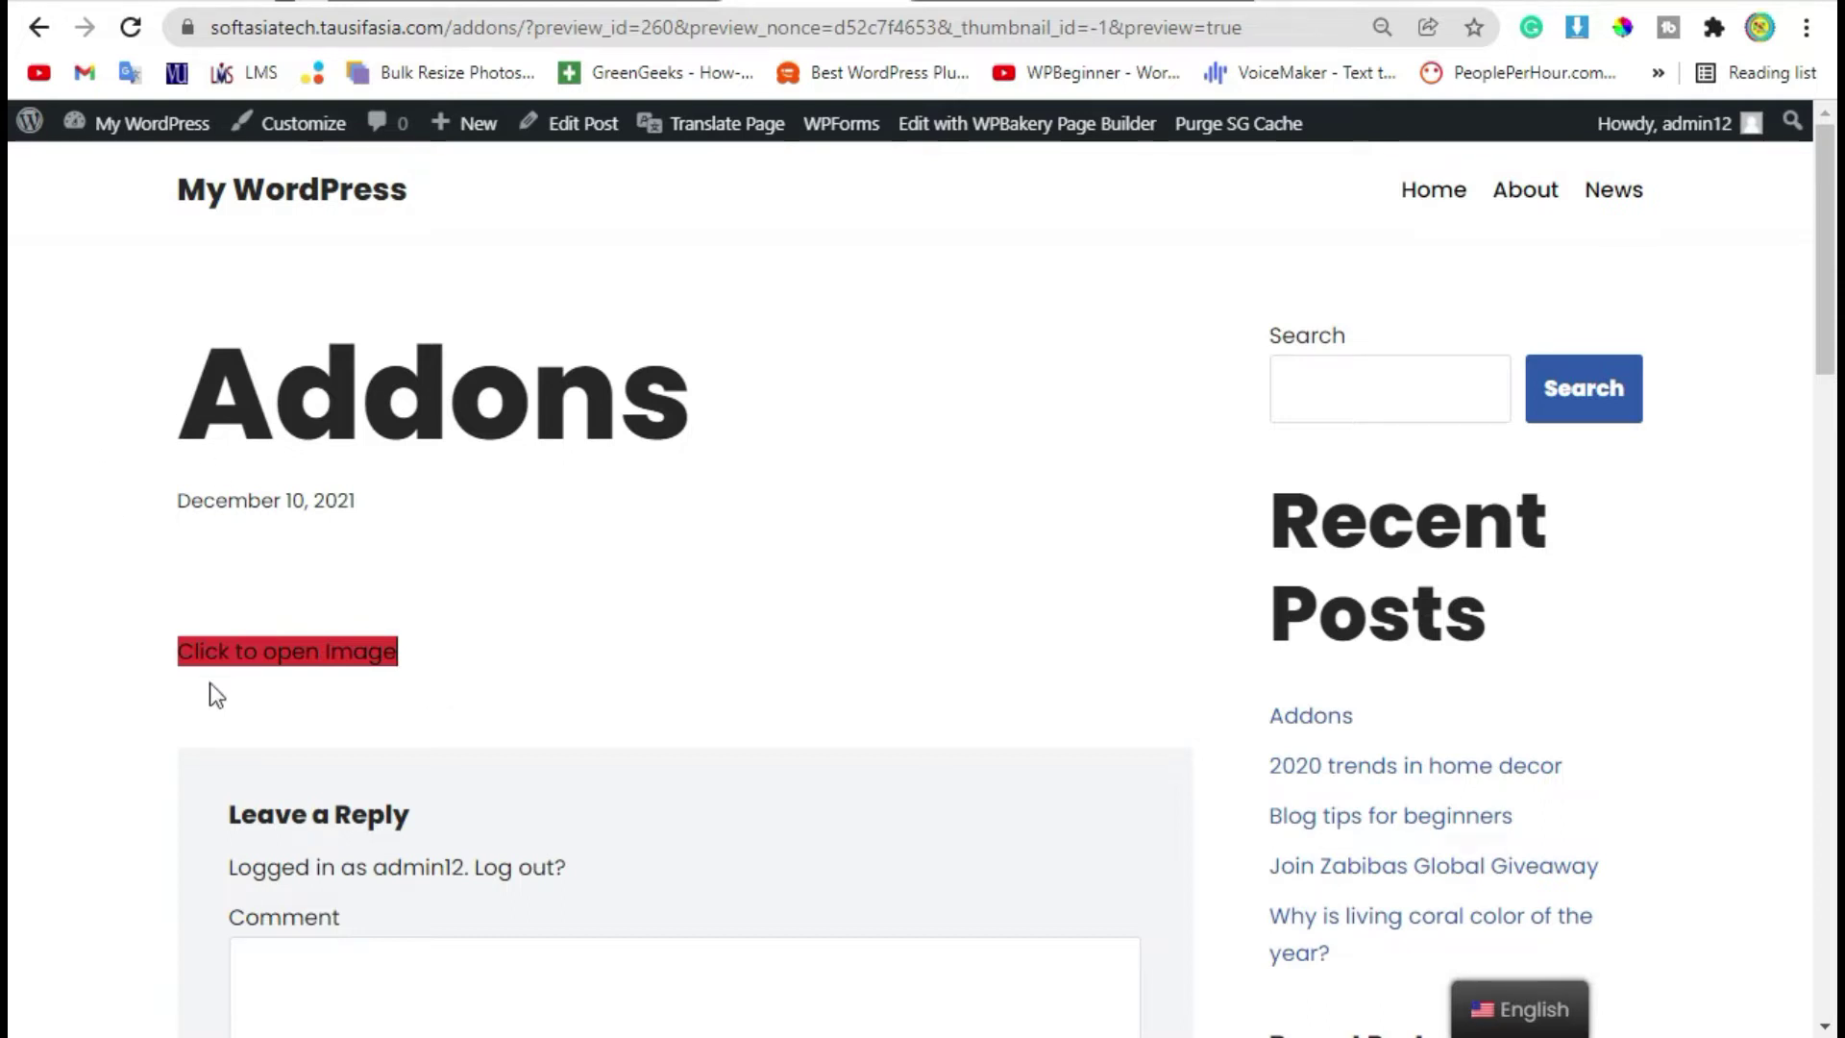
{"action": "left_click_drag", "start_coordinate": [161, 657], "coordinate": [535, 662]}
{"action": "left_click", "coordinate": [526, 649]}
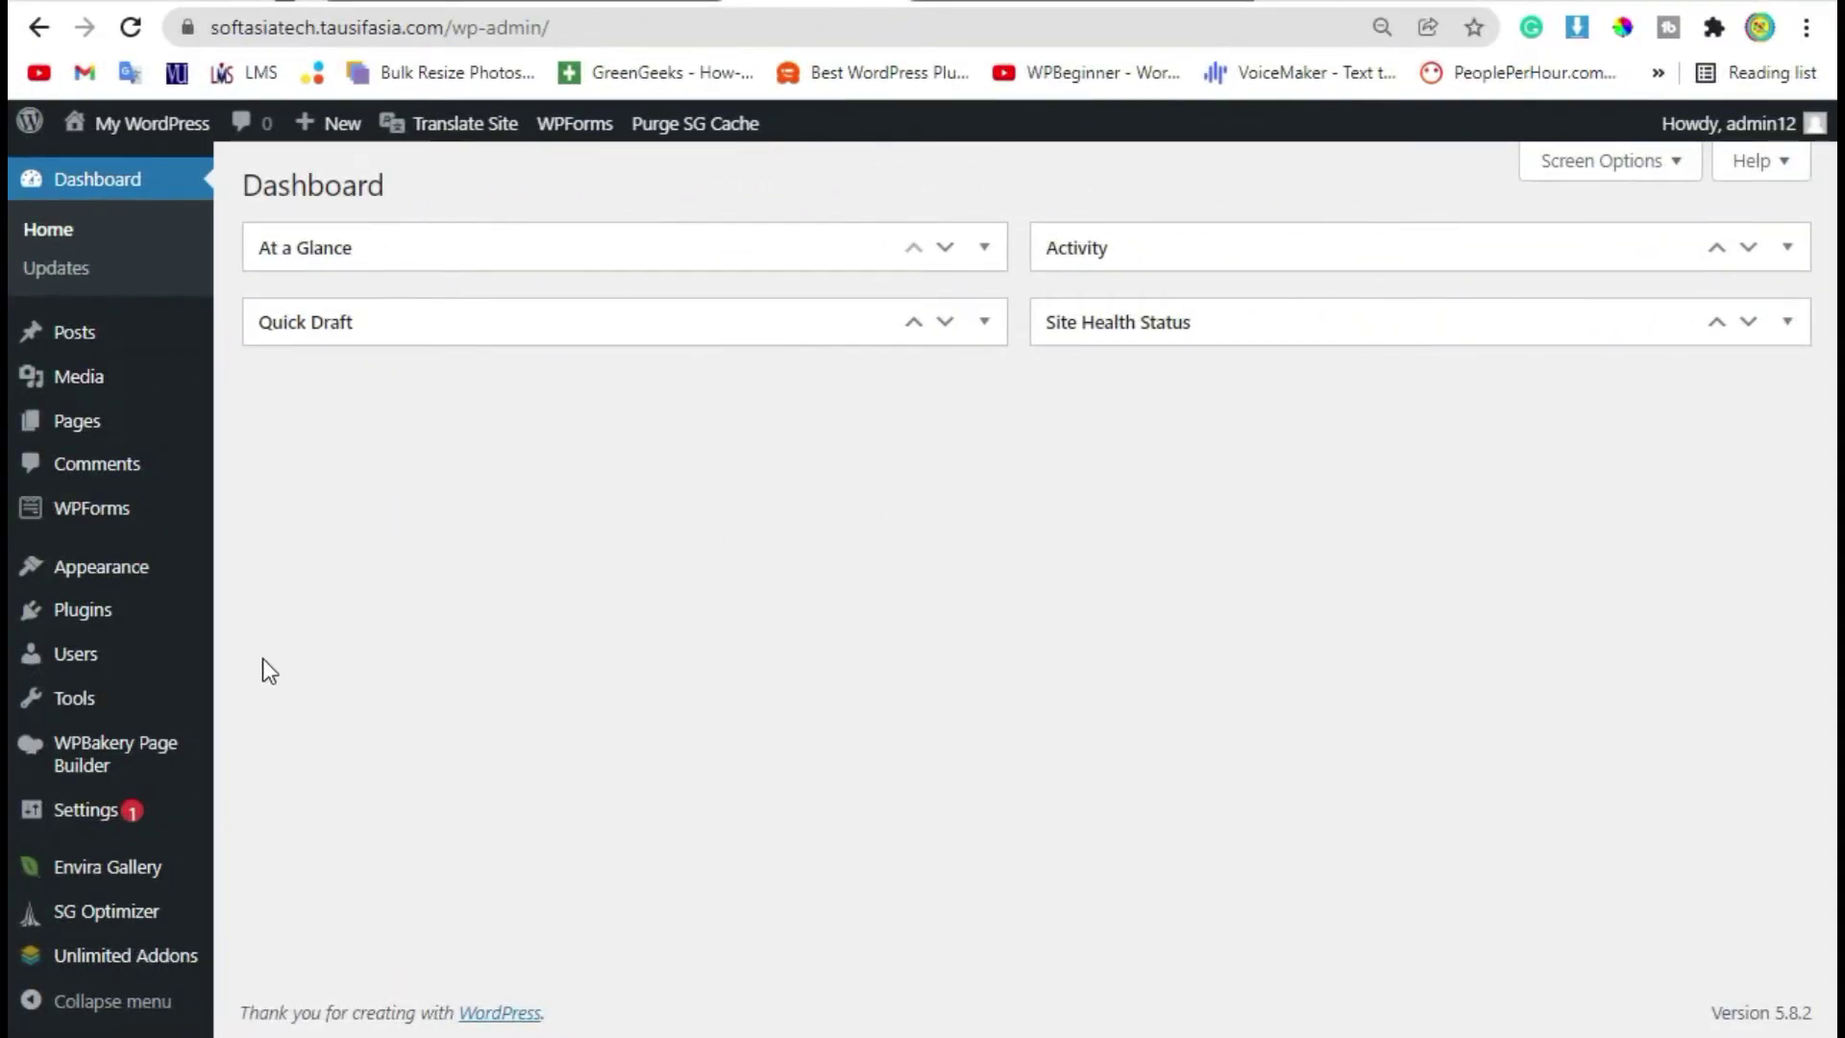
{"action": "left_click", "coordinate": [26, 613]}
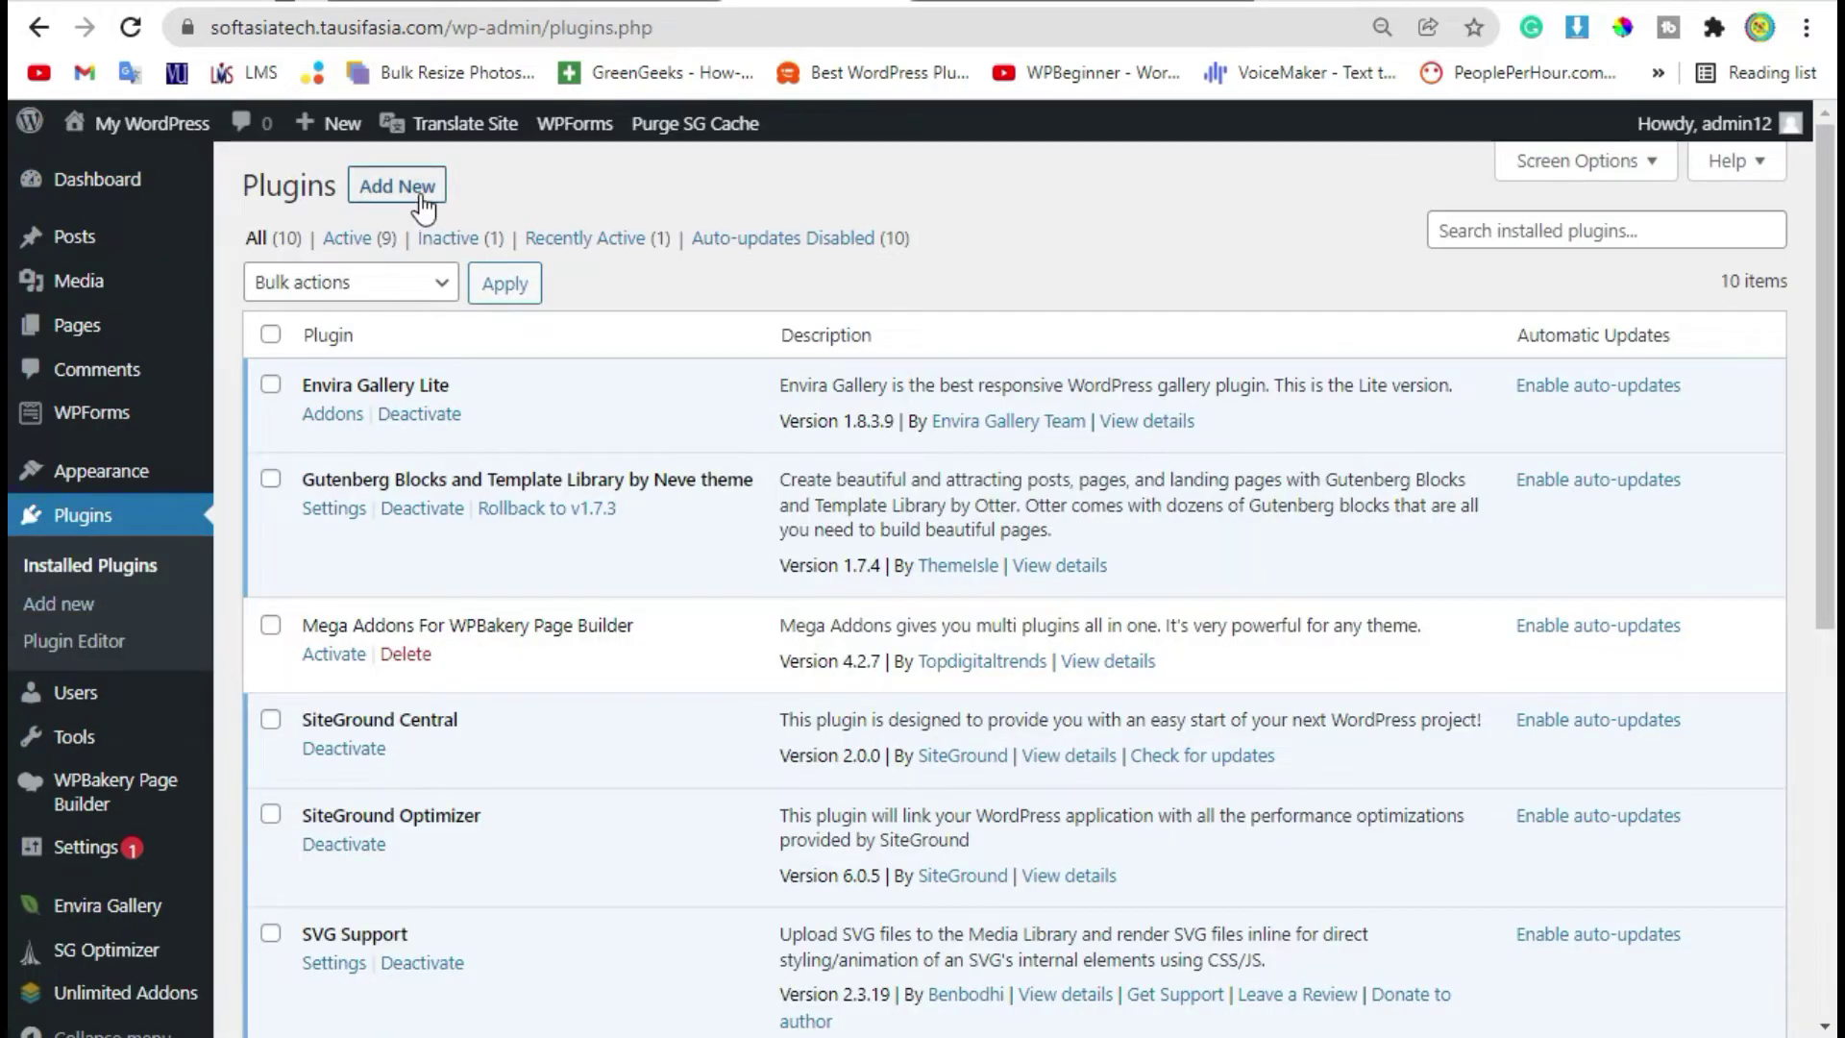
Step: Search Add New for 'HT Mega Addons for WPBakery', install and activate it, then return to Dashboard
{"action": "left_click", "coordinate": [420, 192]}
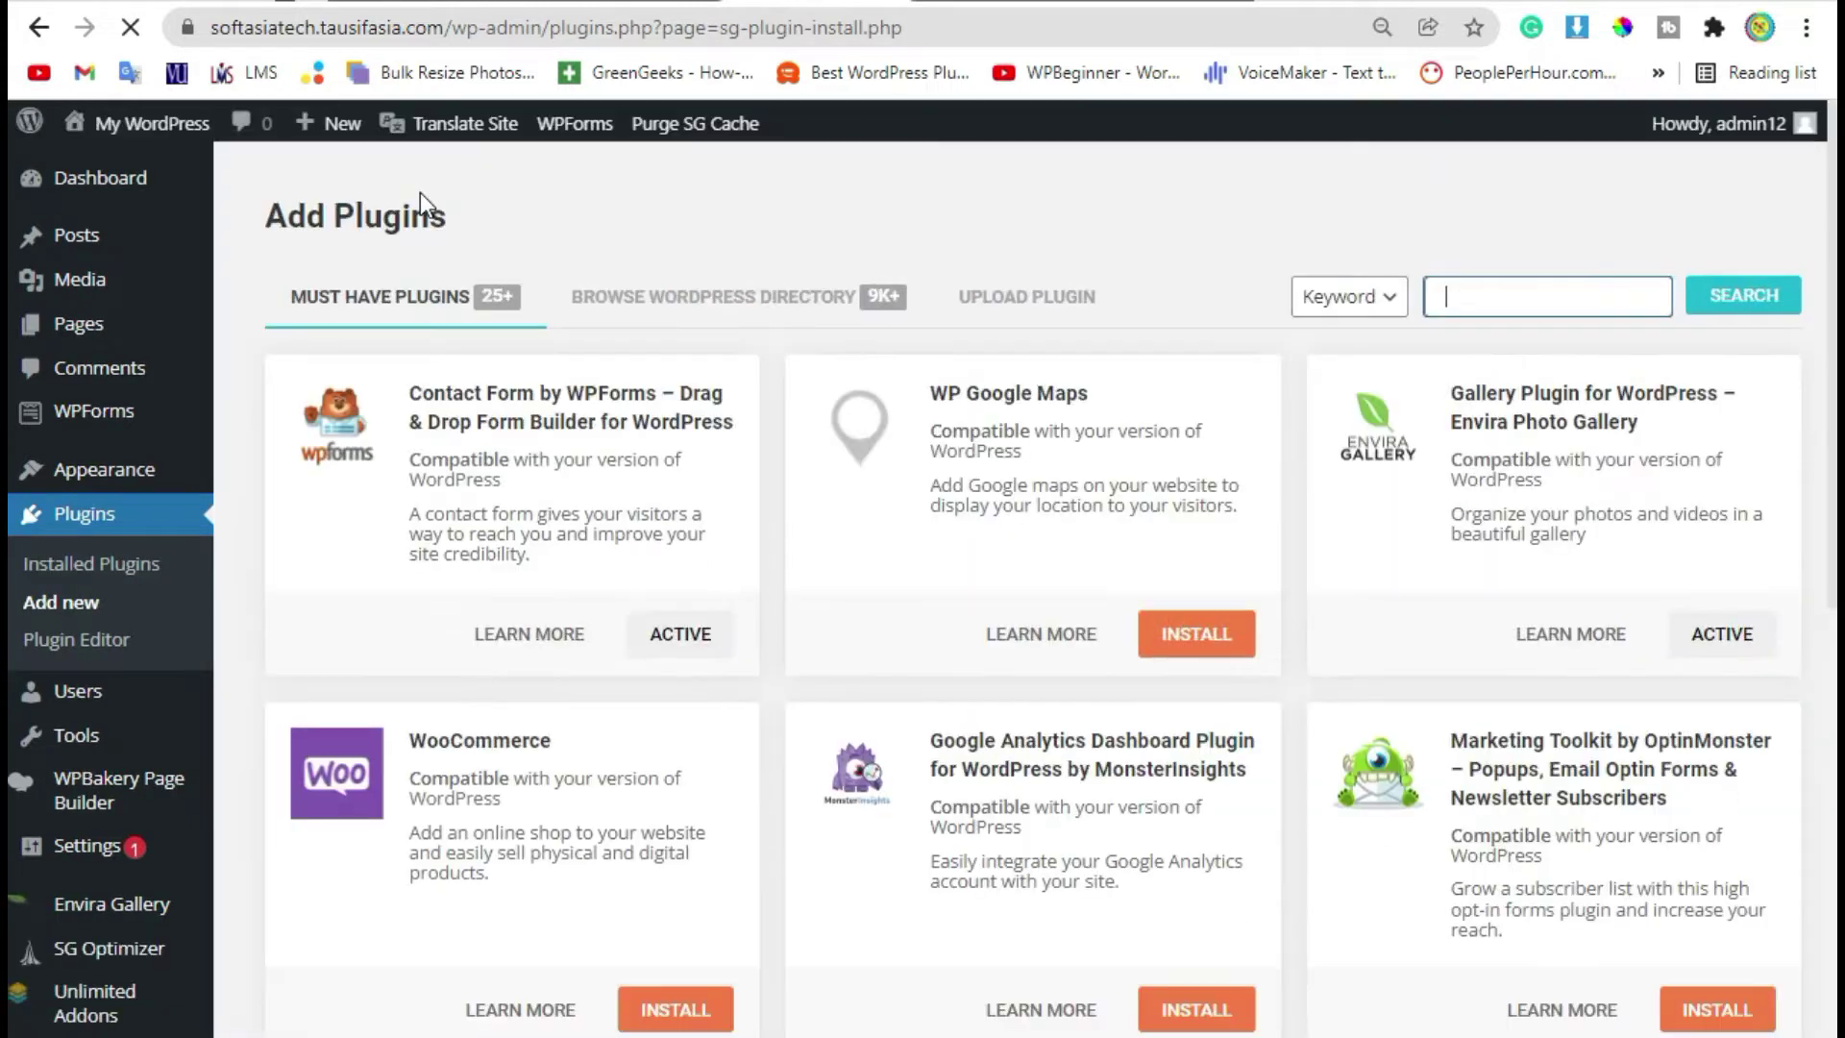
{"action": "type", "text": "HT Mega Addons for WPBakery Page Builder"}
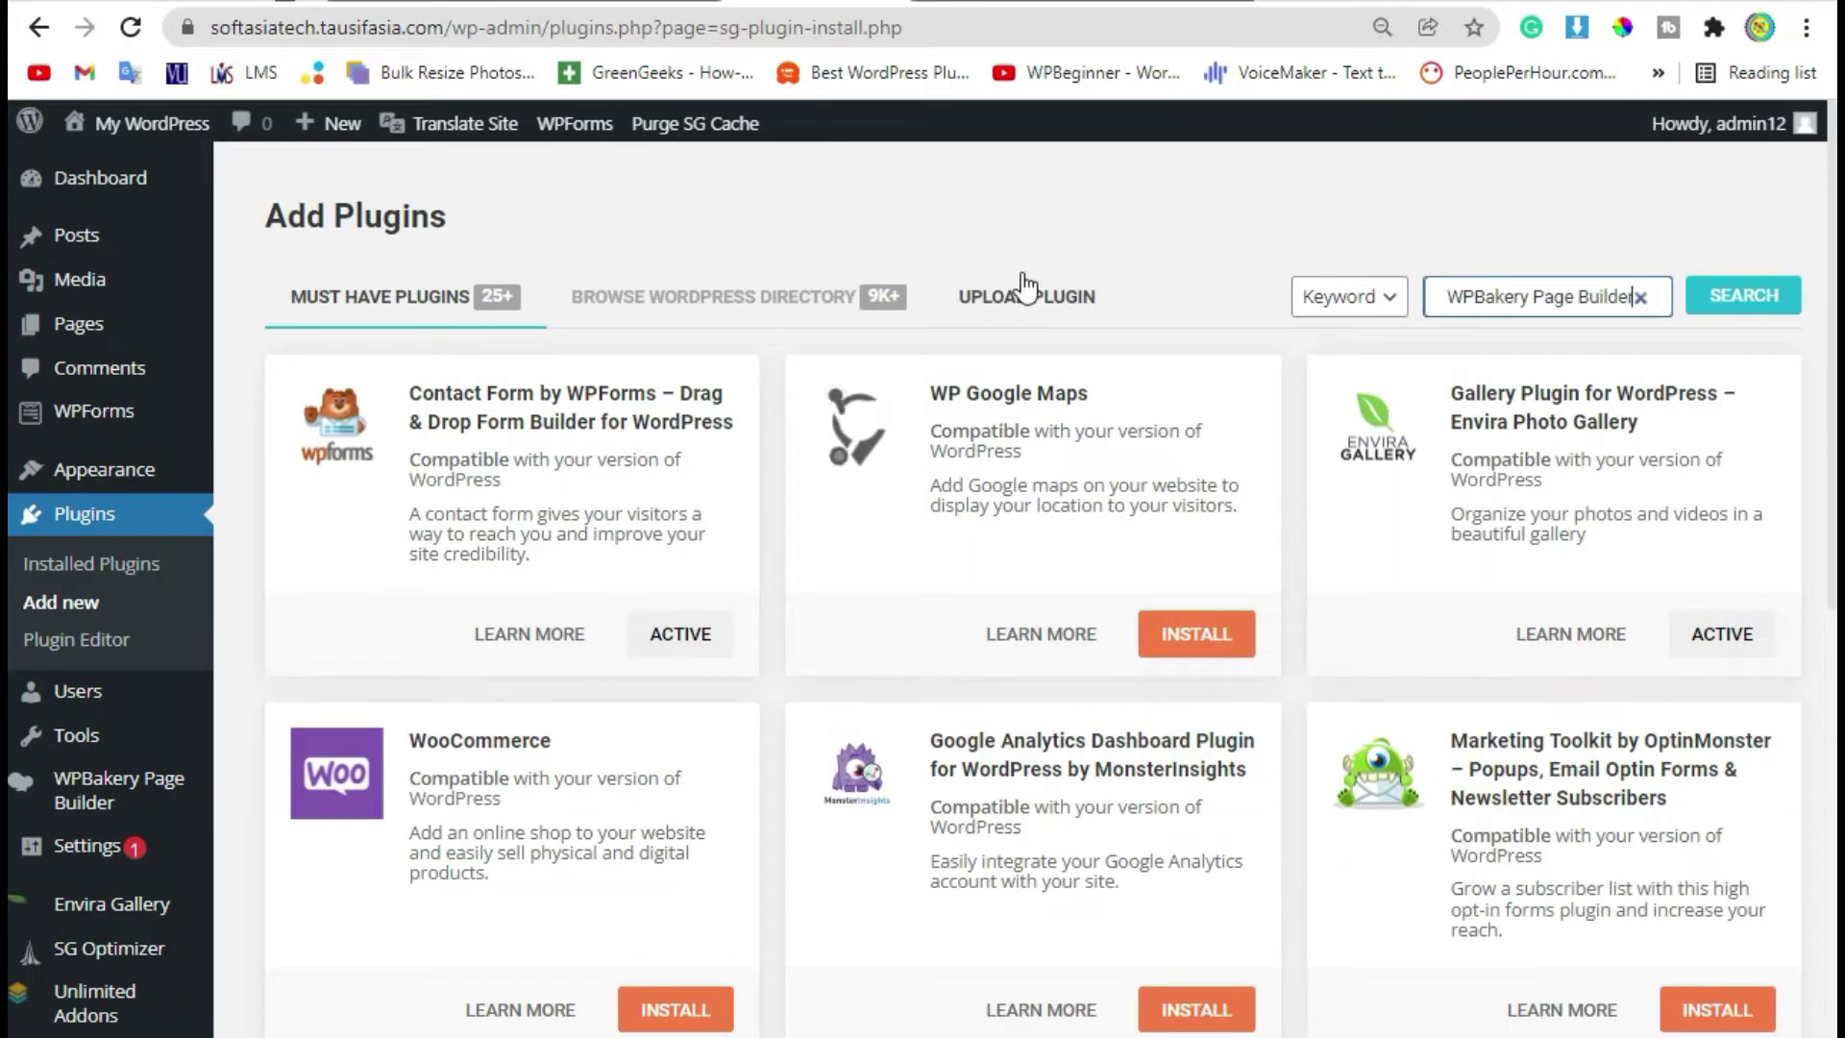
{"action": "left_click", "coordinate": [1741, 293]}
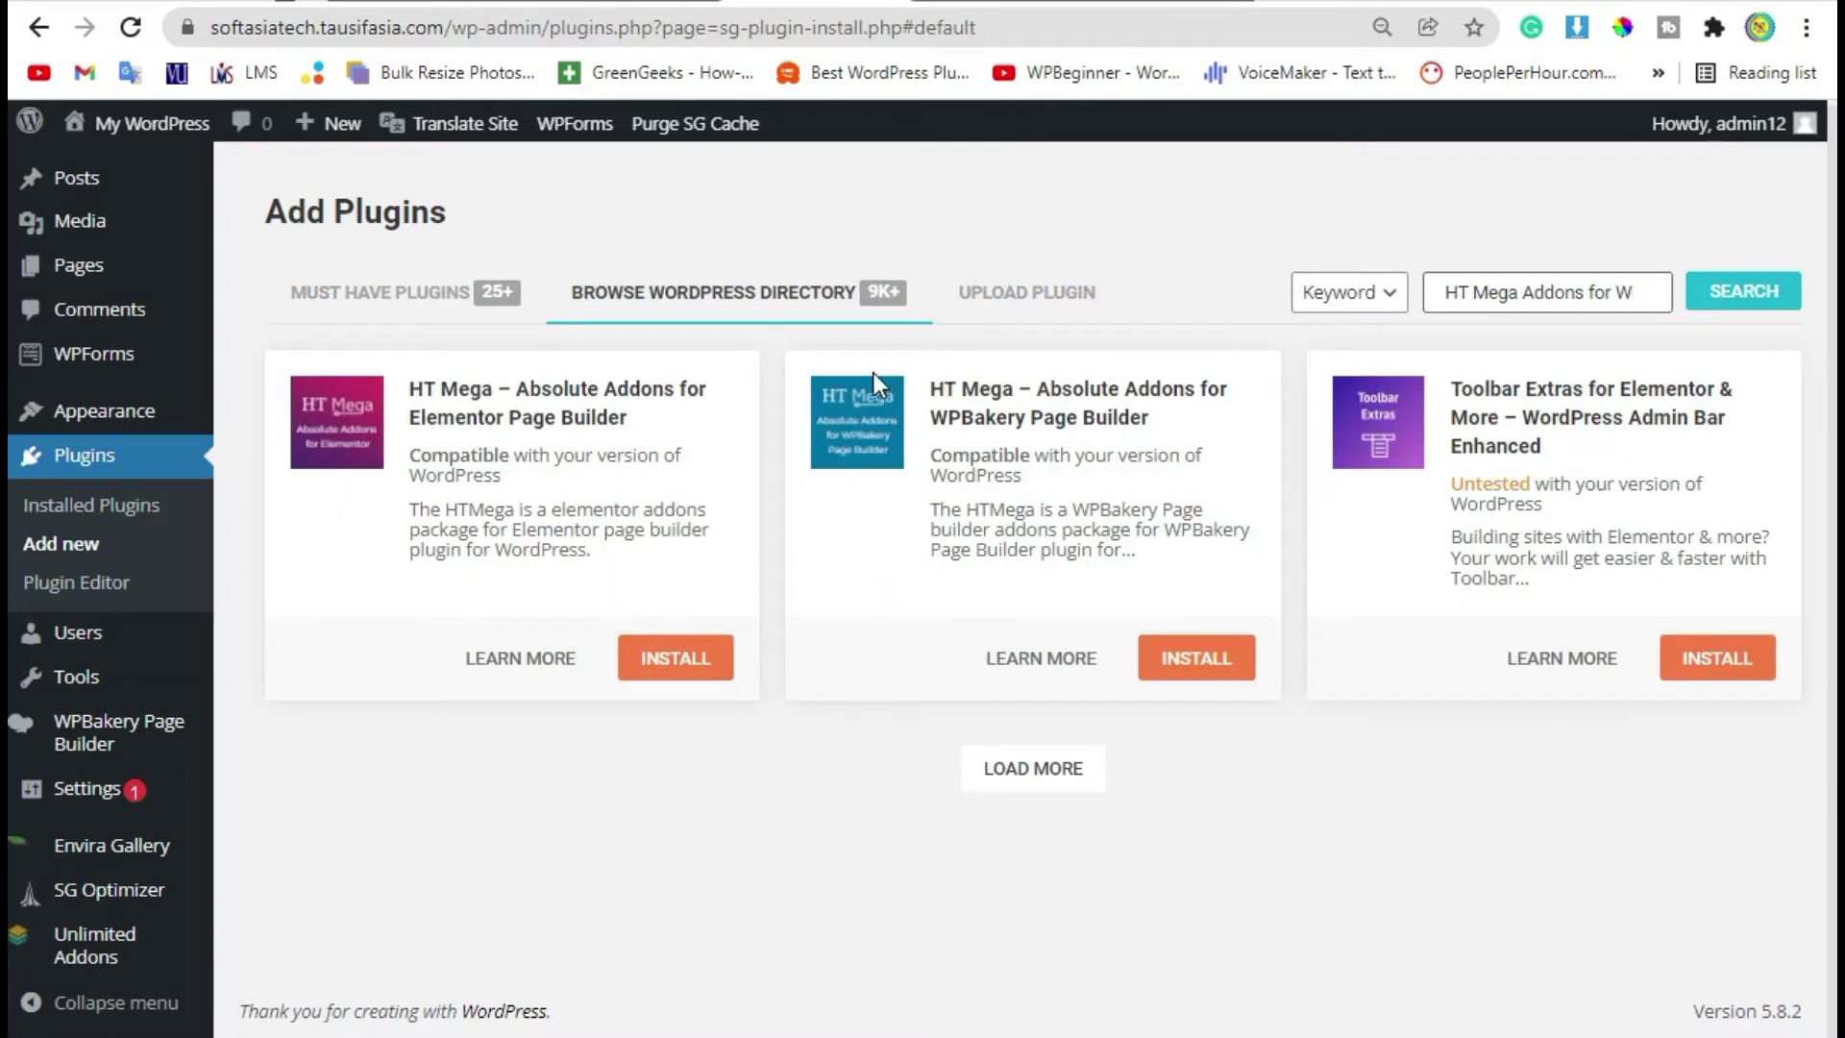
{"action": "left_click", "coordinate": [1217, 661]}
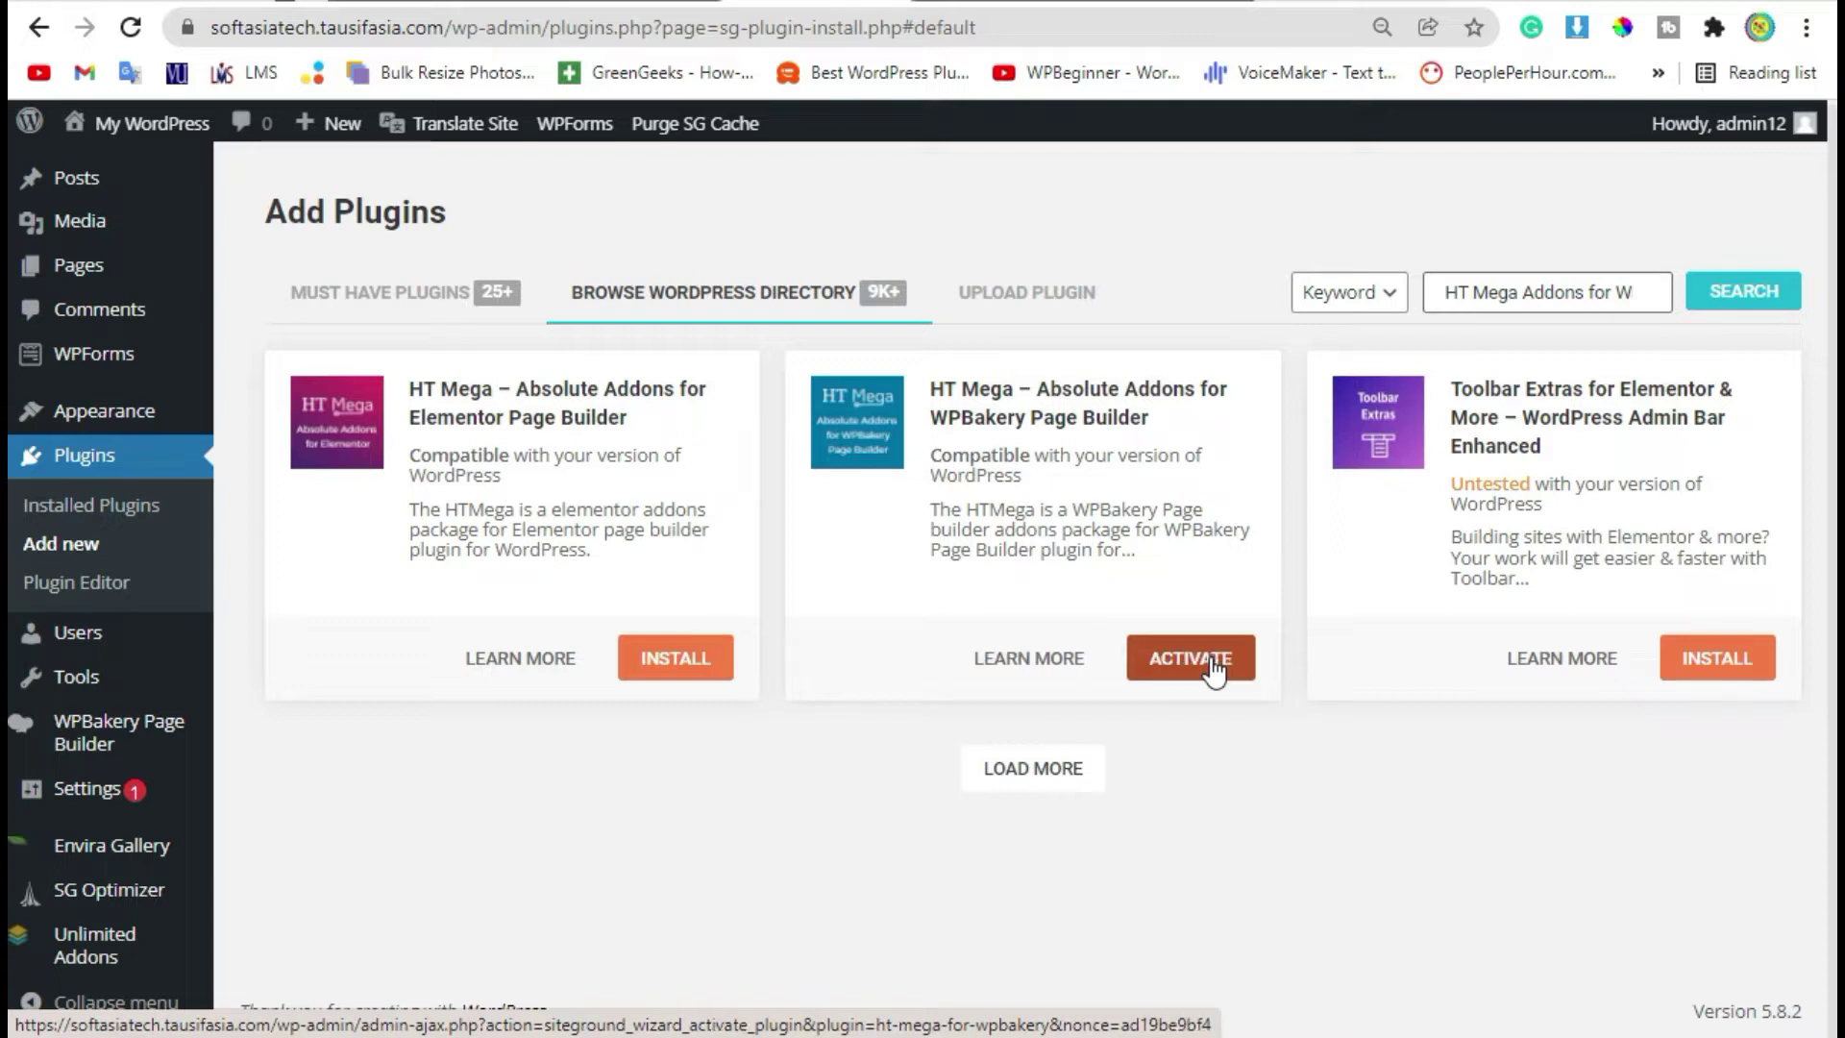
{"action": "left_click", "coordinate": [1215, 670]}
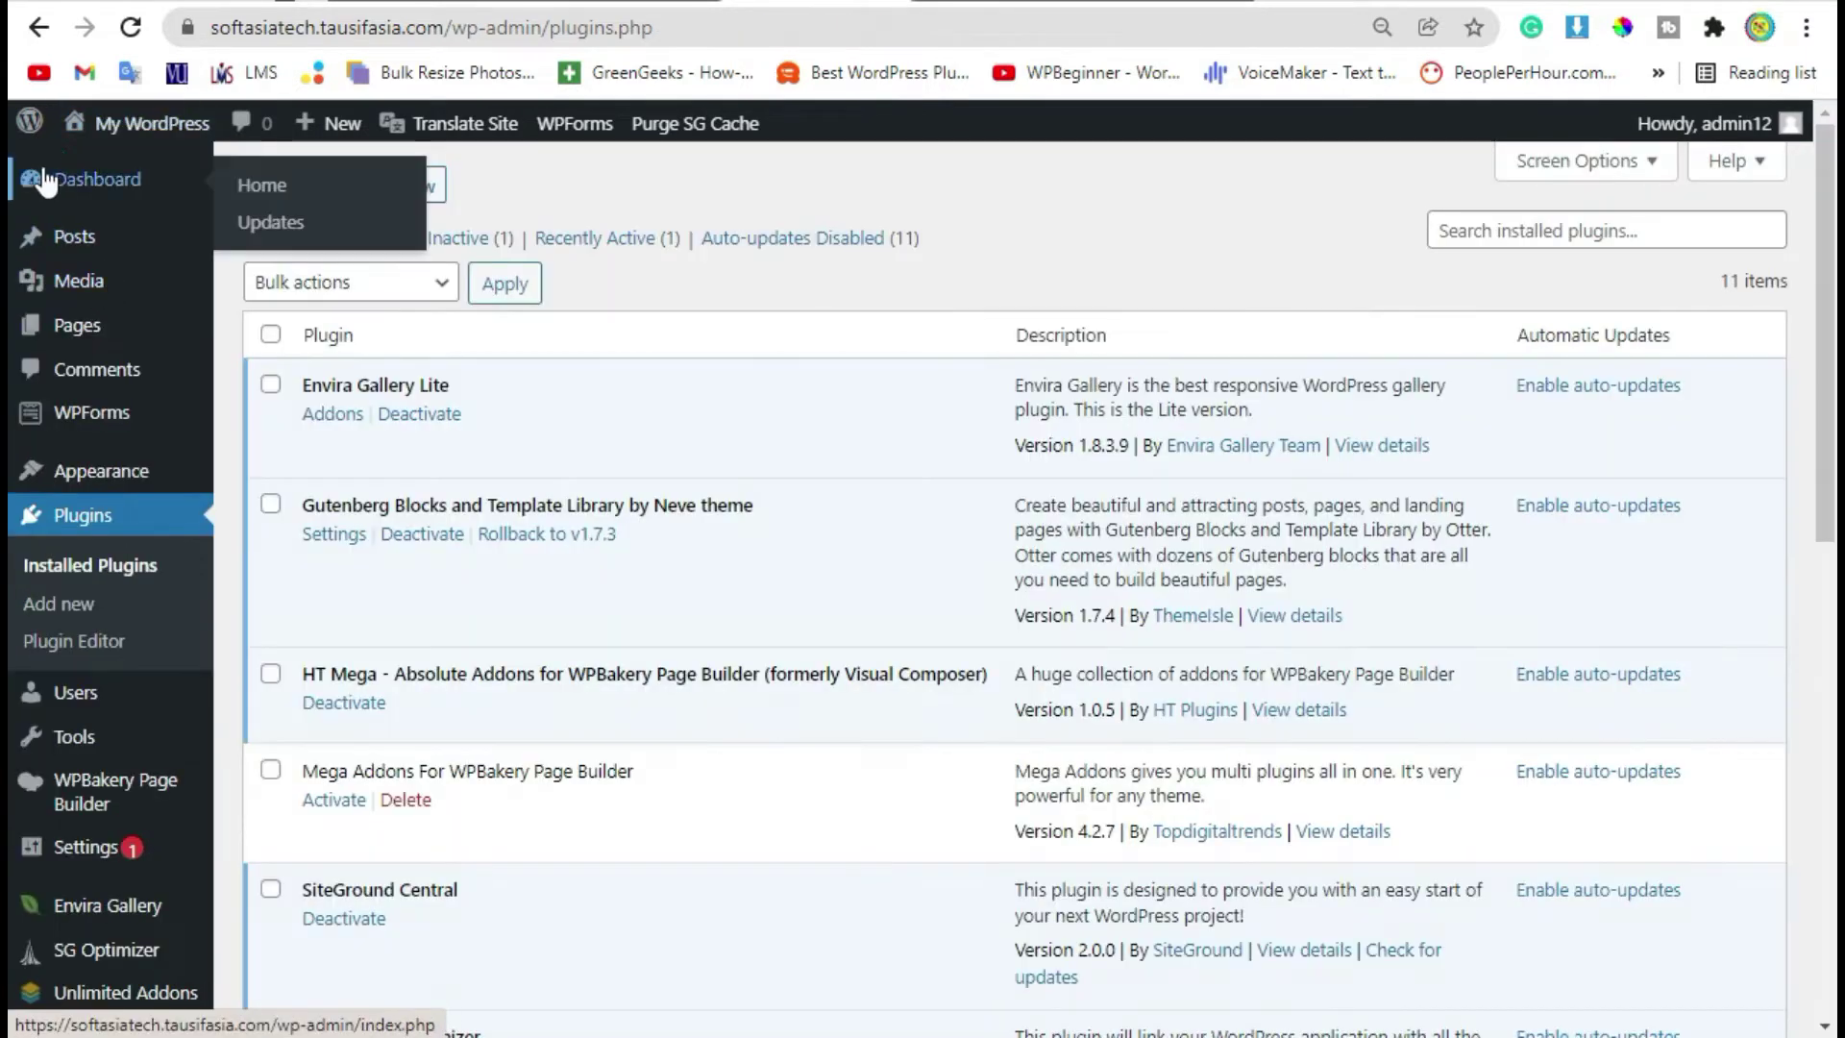
{"action": "left_click", "coordinate": [86, 178]}
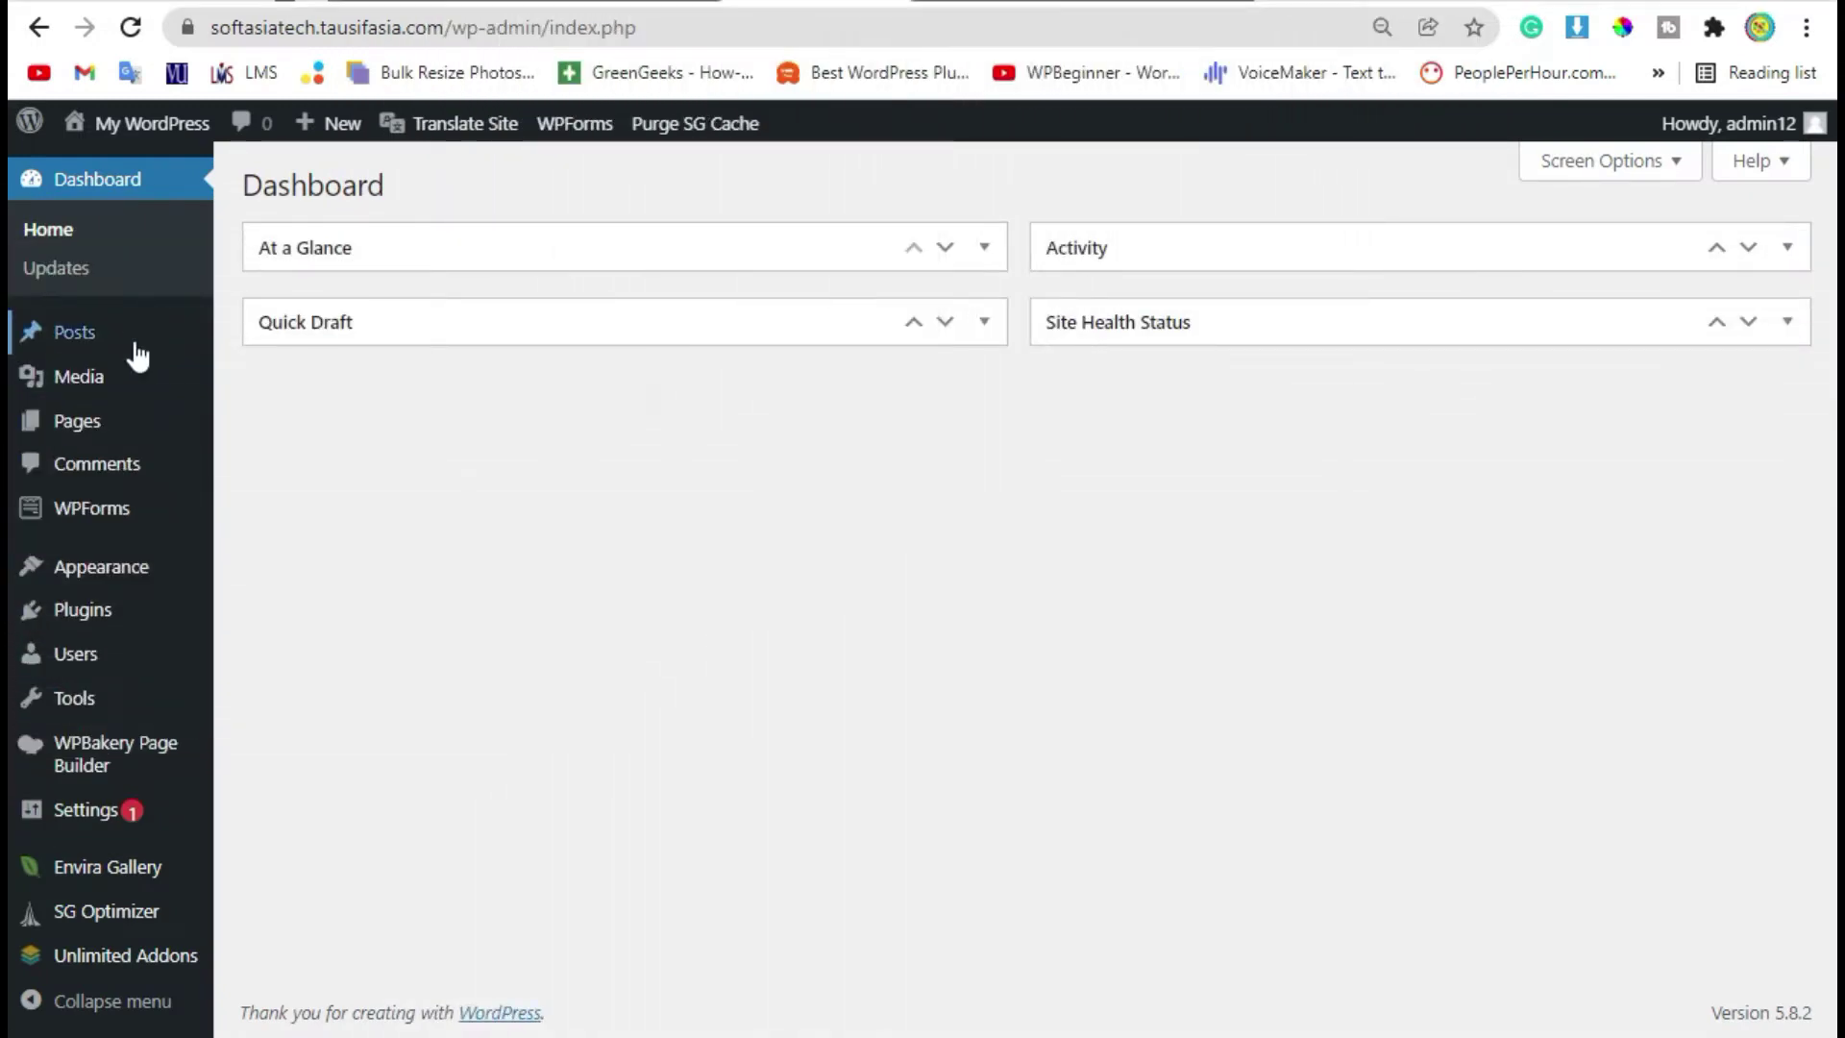
Step: Start a new post and give it the title 'Light Box'
{"action": "mouse_move", "coordinate": [136, 342]}
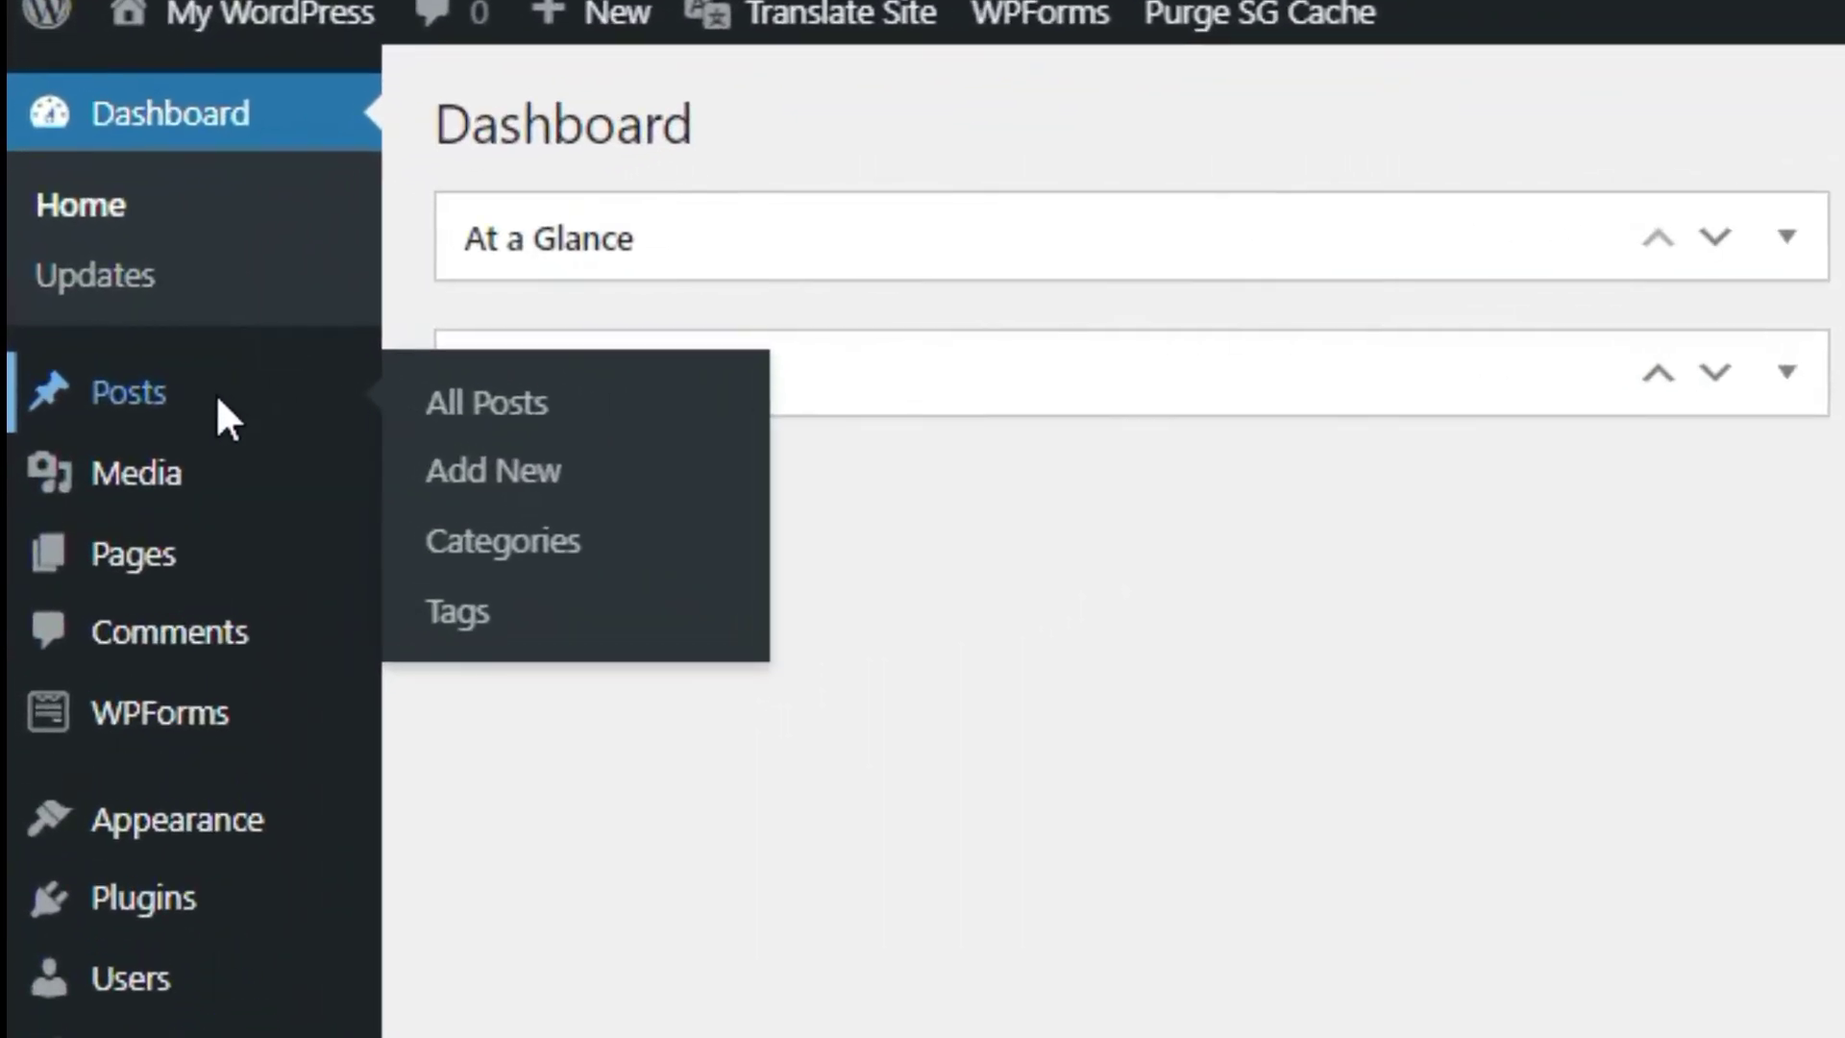
{"action": "left_click", "coordinate": [213, 403]}
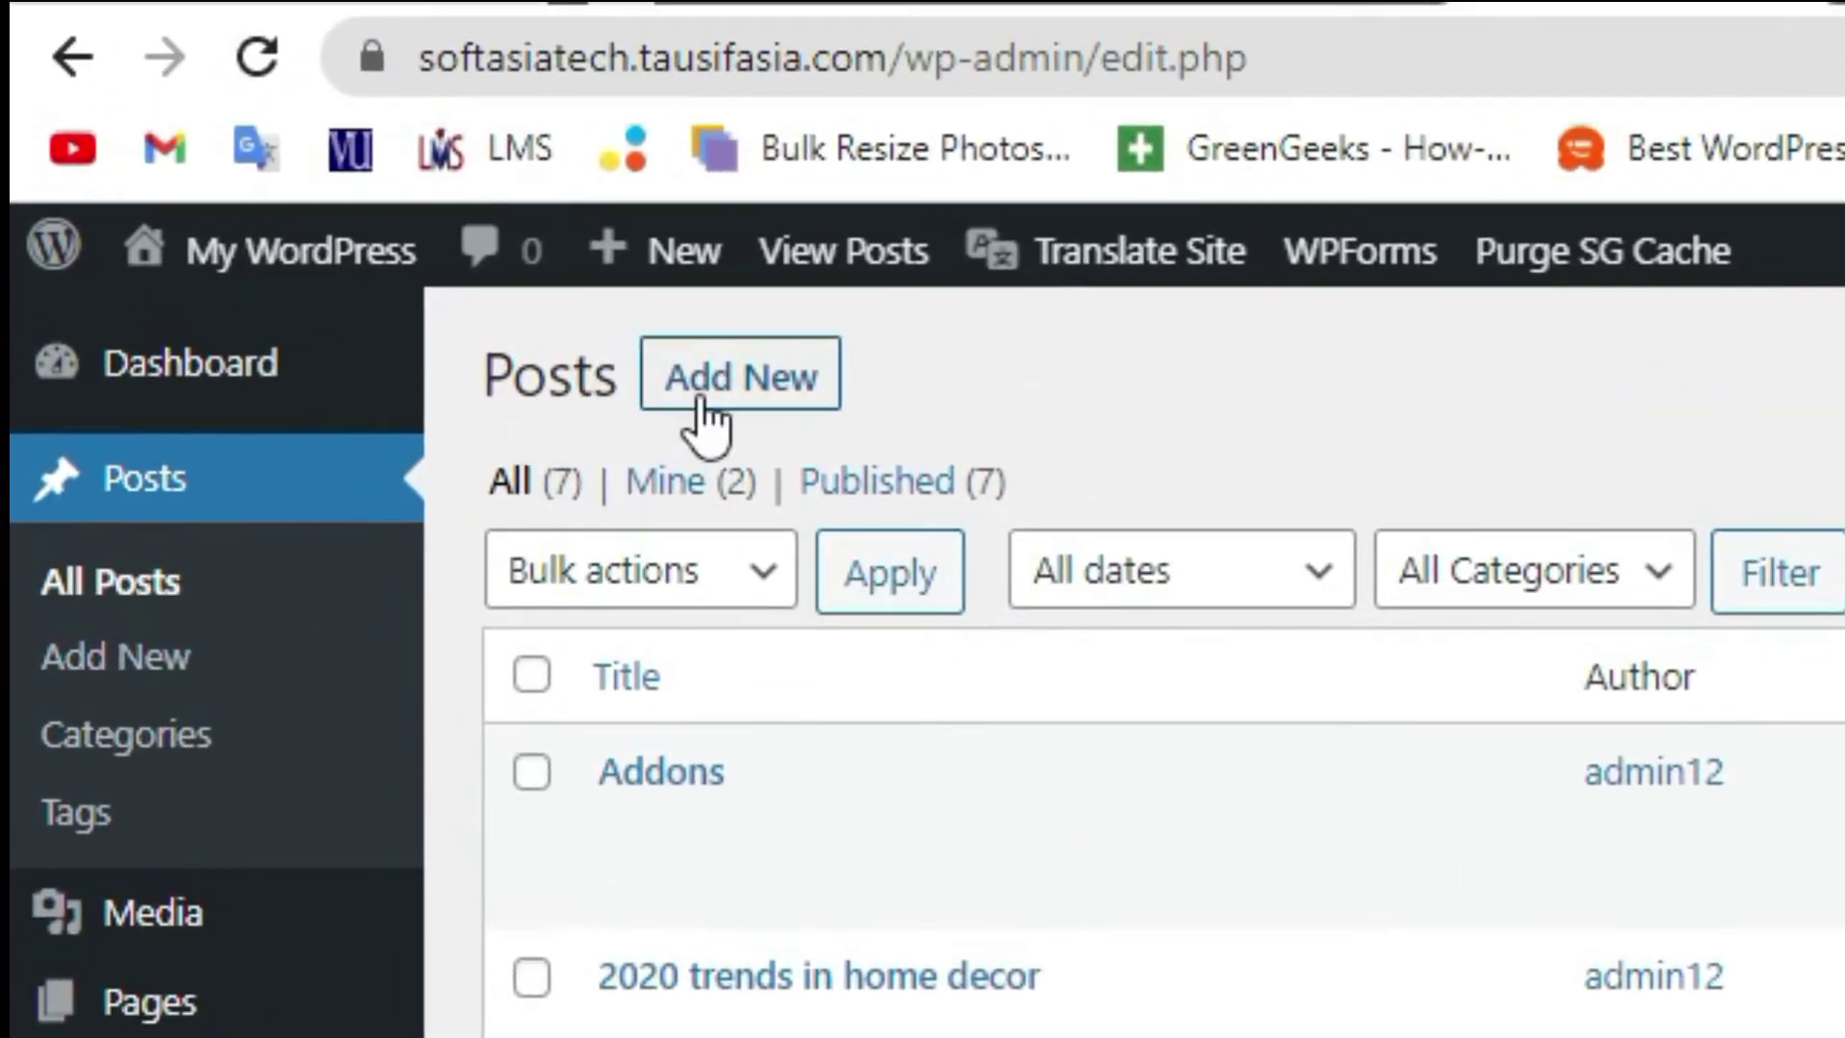
{"action": "left_click", "coordinate": [709, 424]}
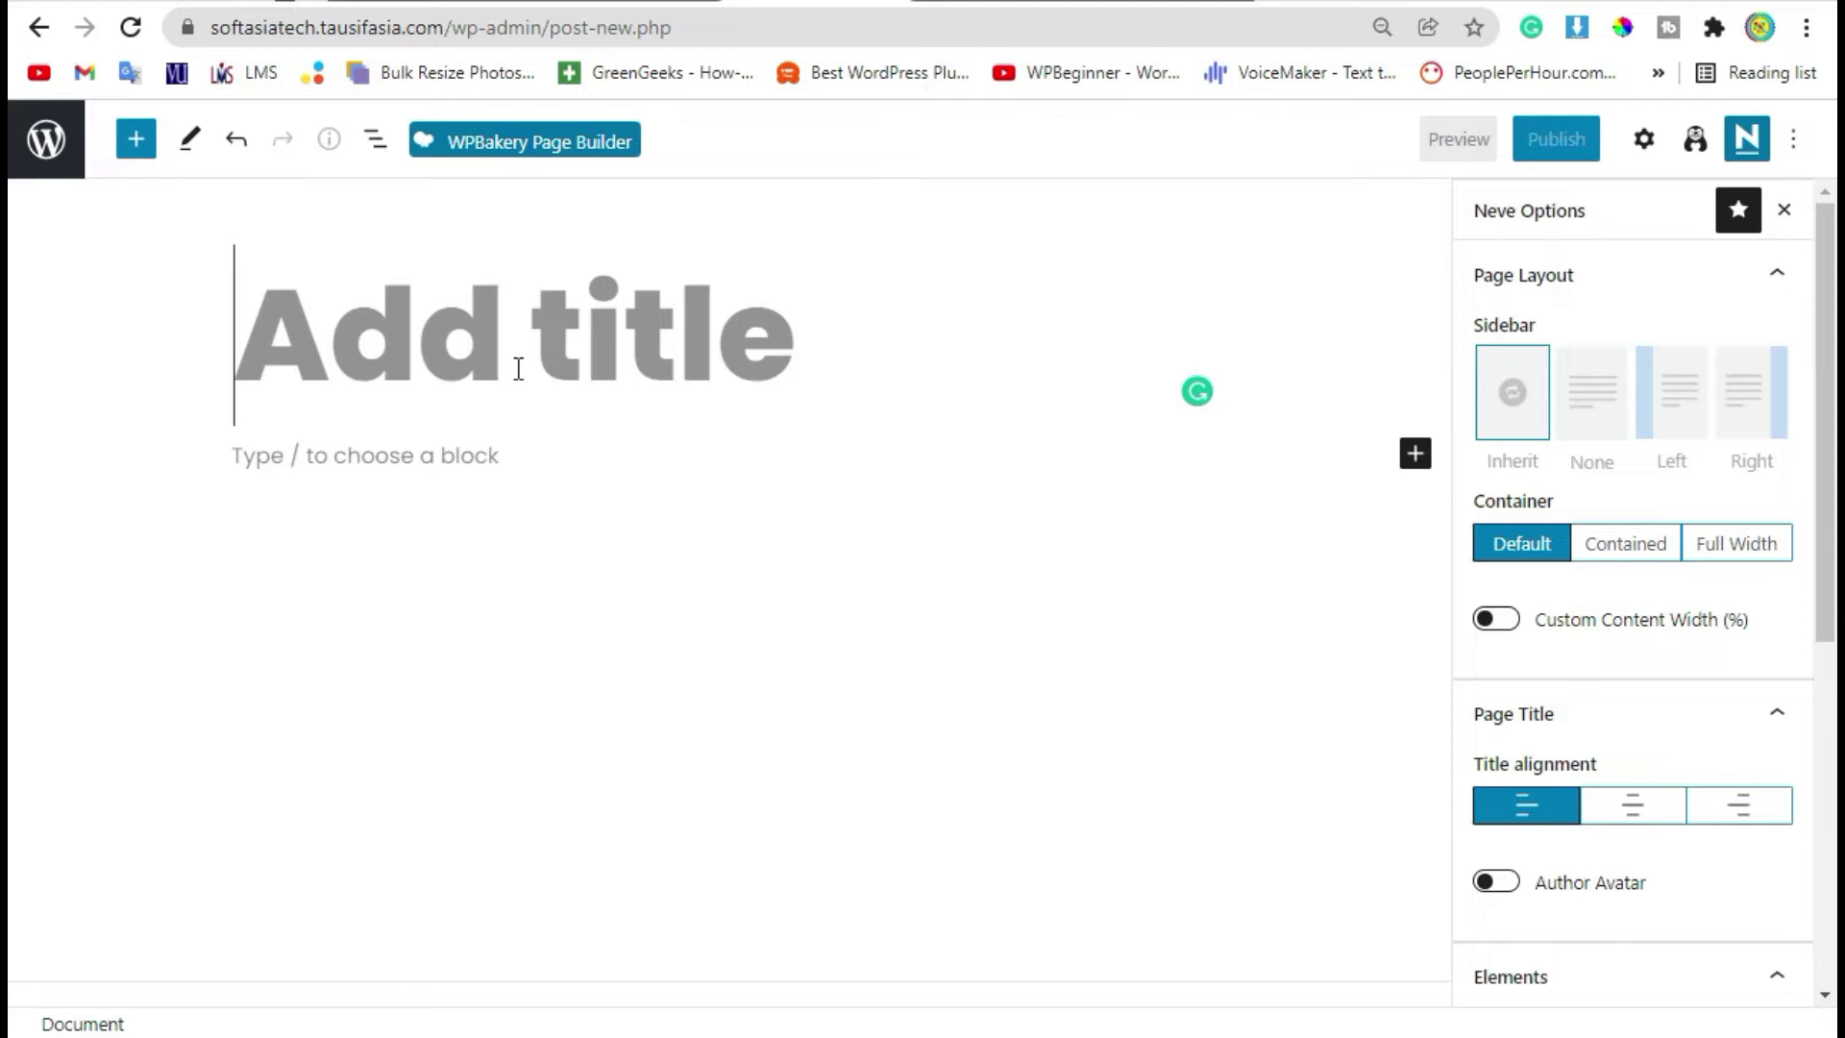
{"action": "type", "text": "LightB"}
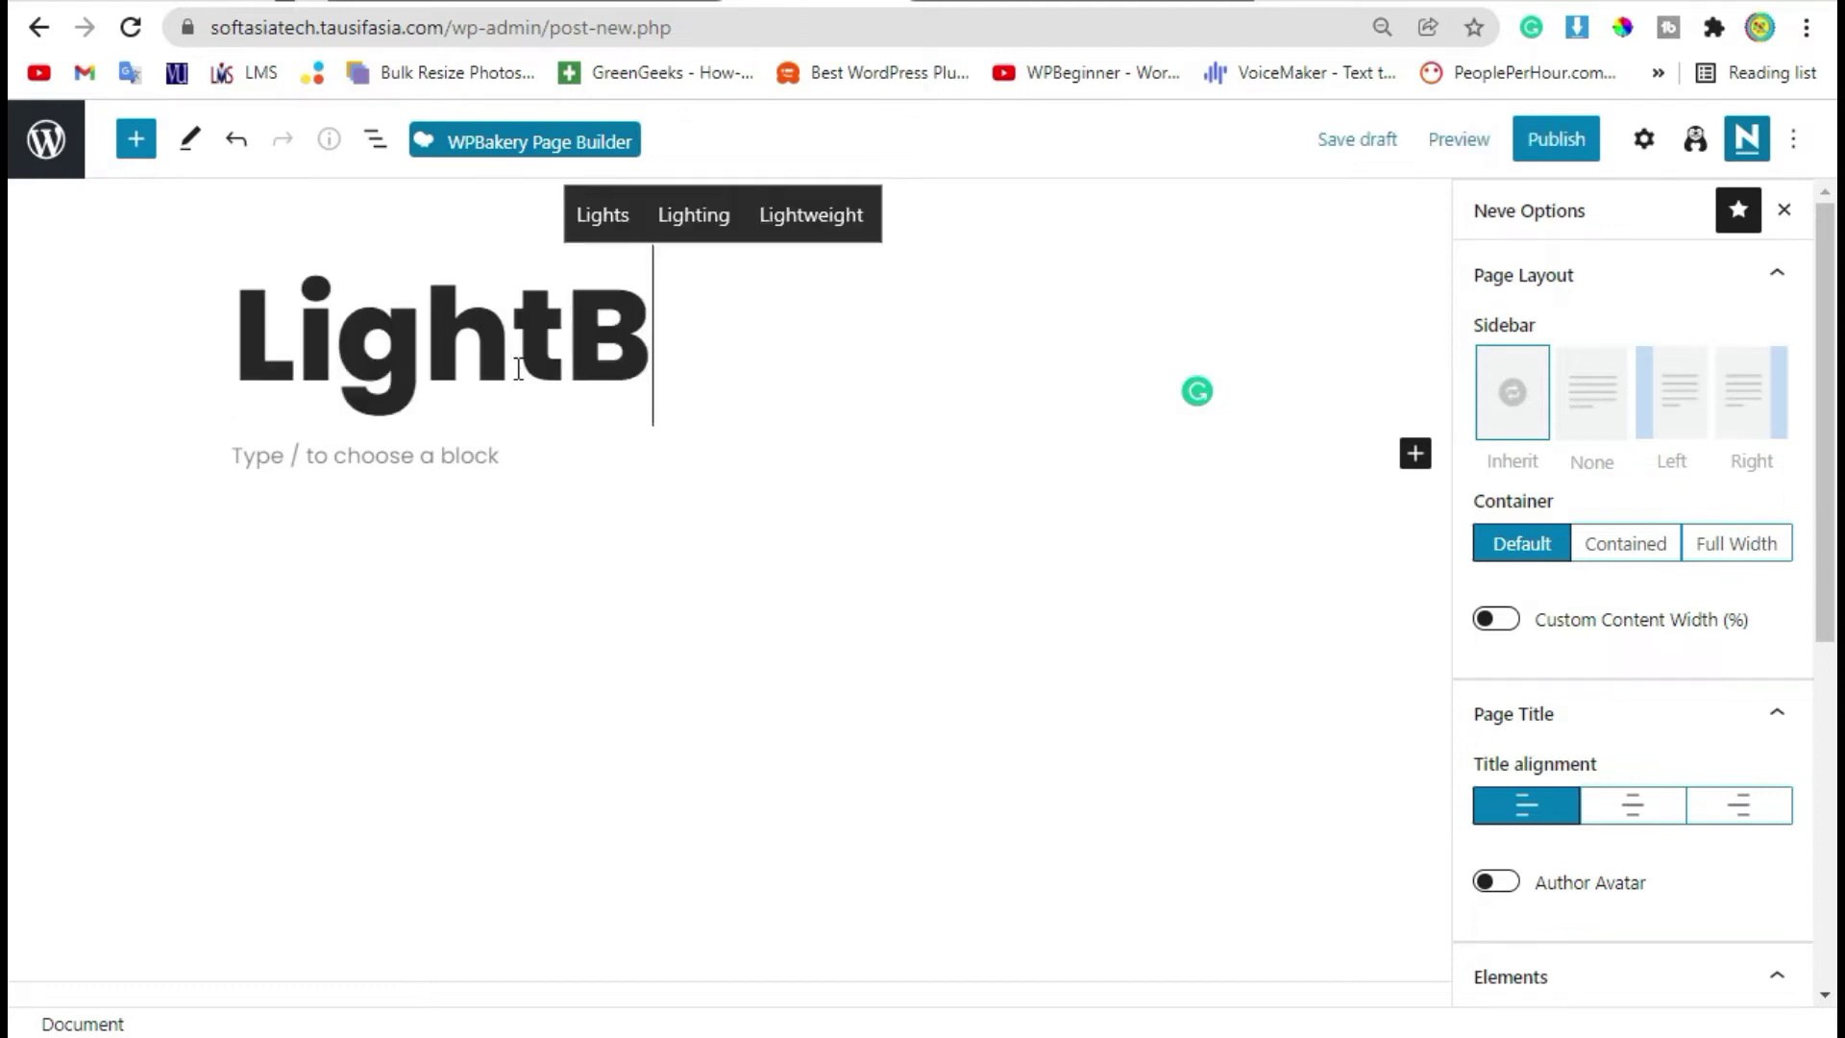
{"action": "type", "text": "ox"}
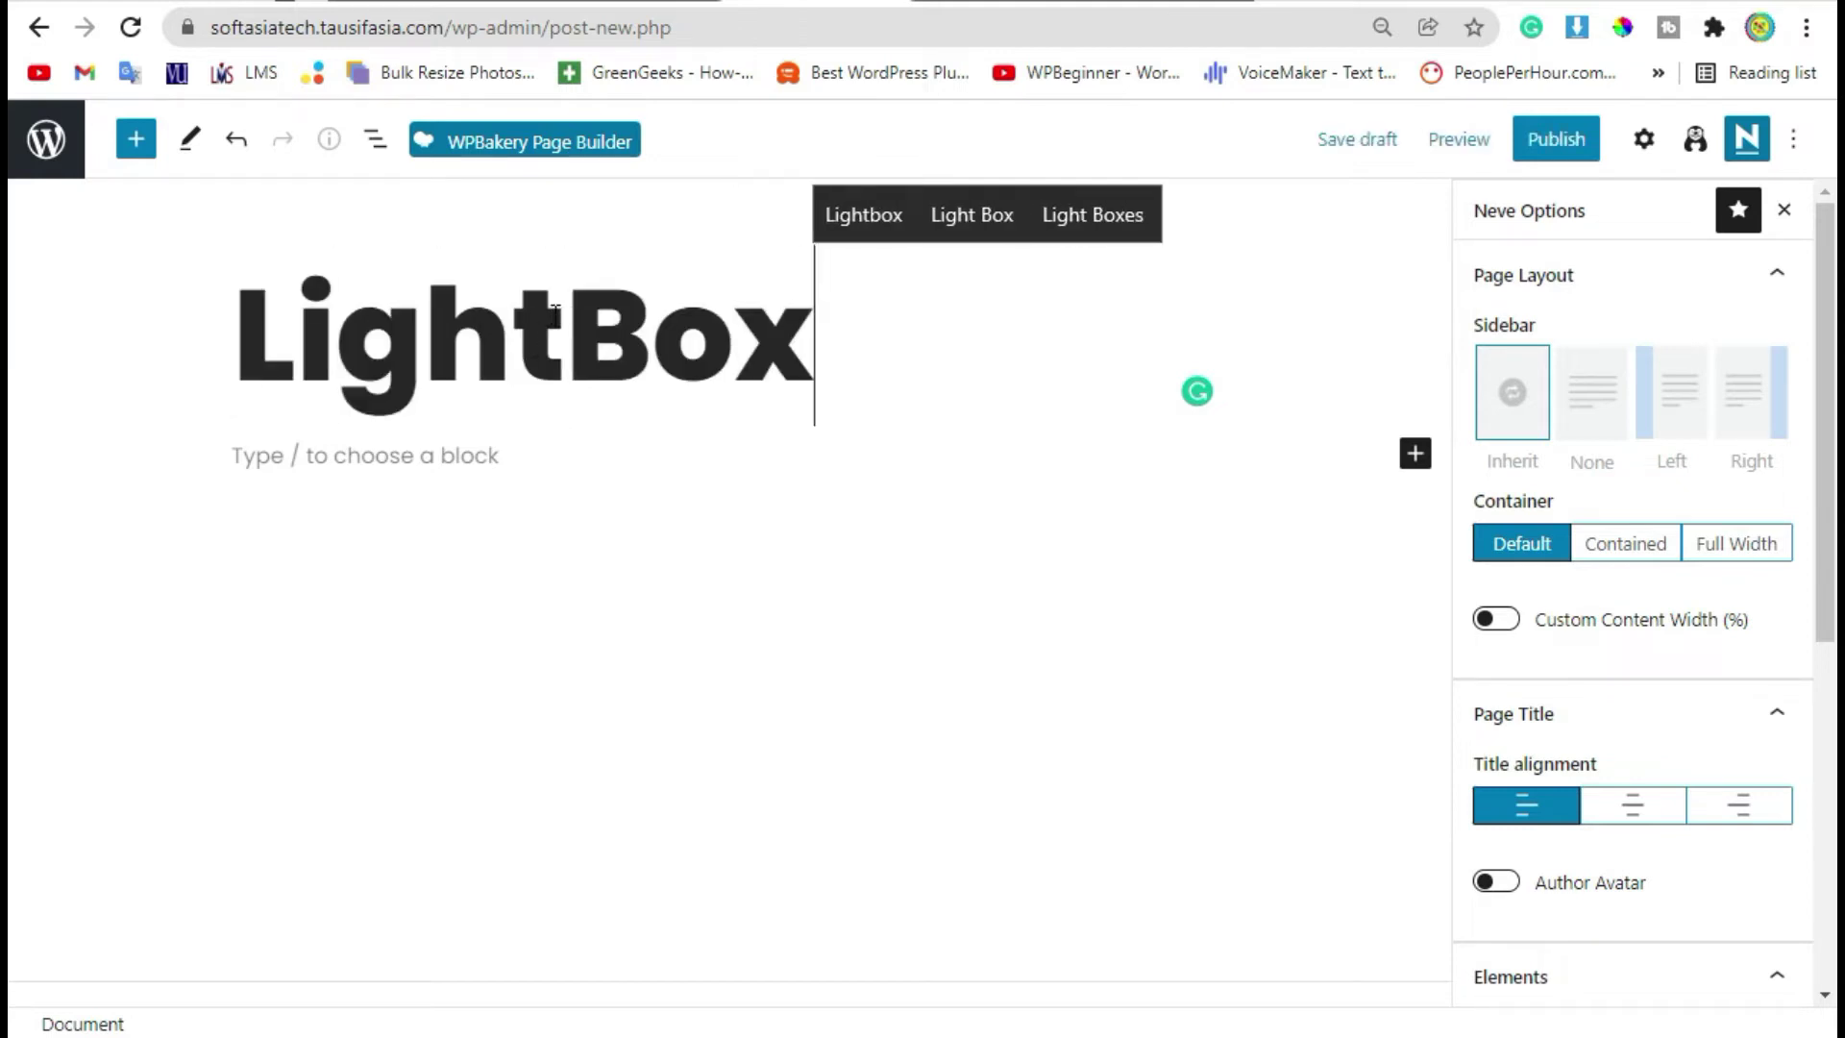
{"action": "left_click", "coordinate": [558, 317]}
Step: Publish the post, then change the title back to 'LightBox' and update it
{"action": "left_click", "coordinate": [1540, 154]}
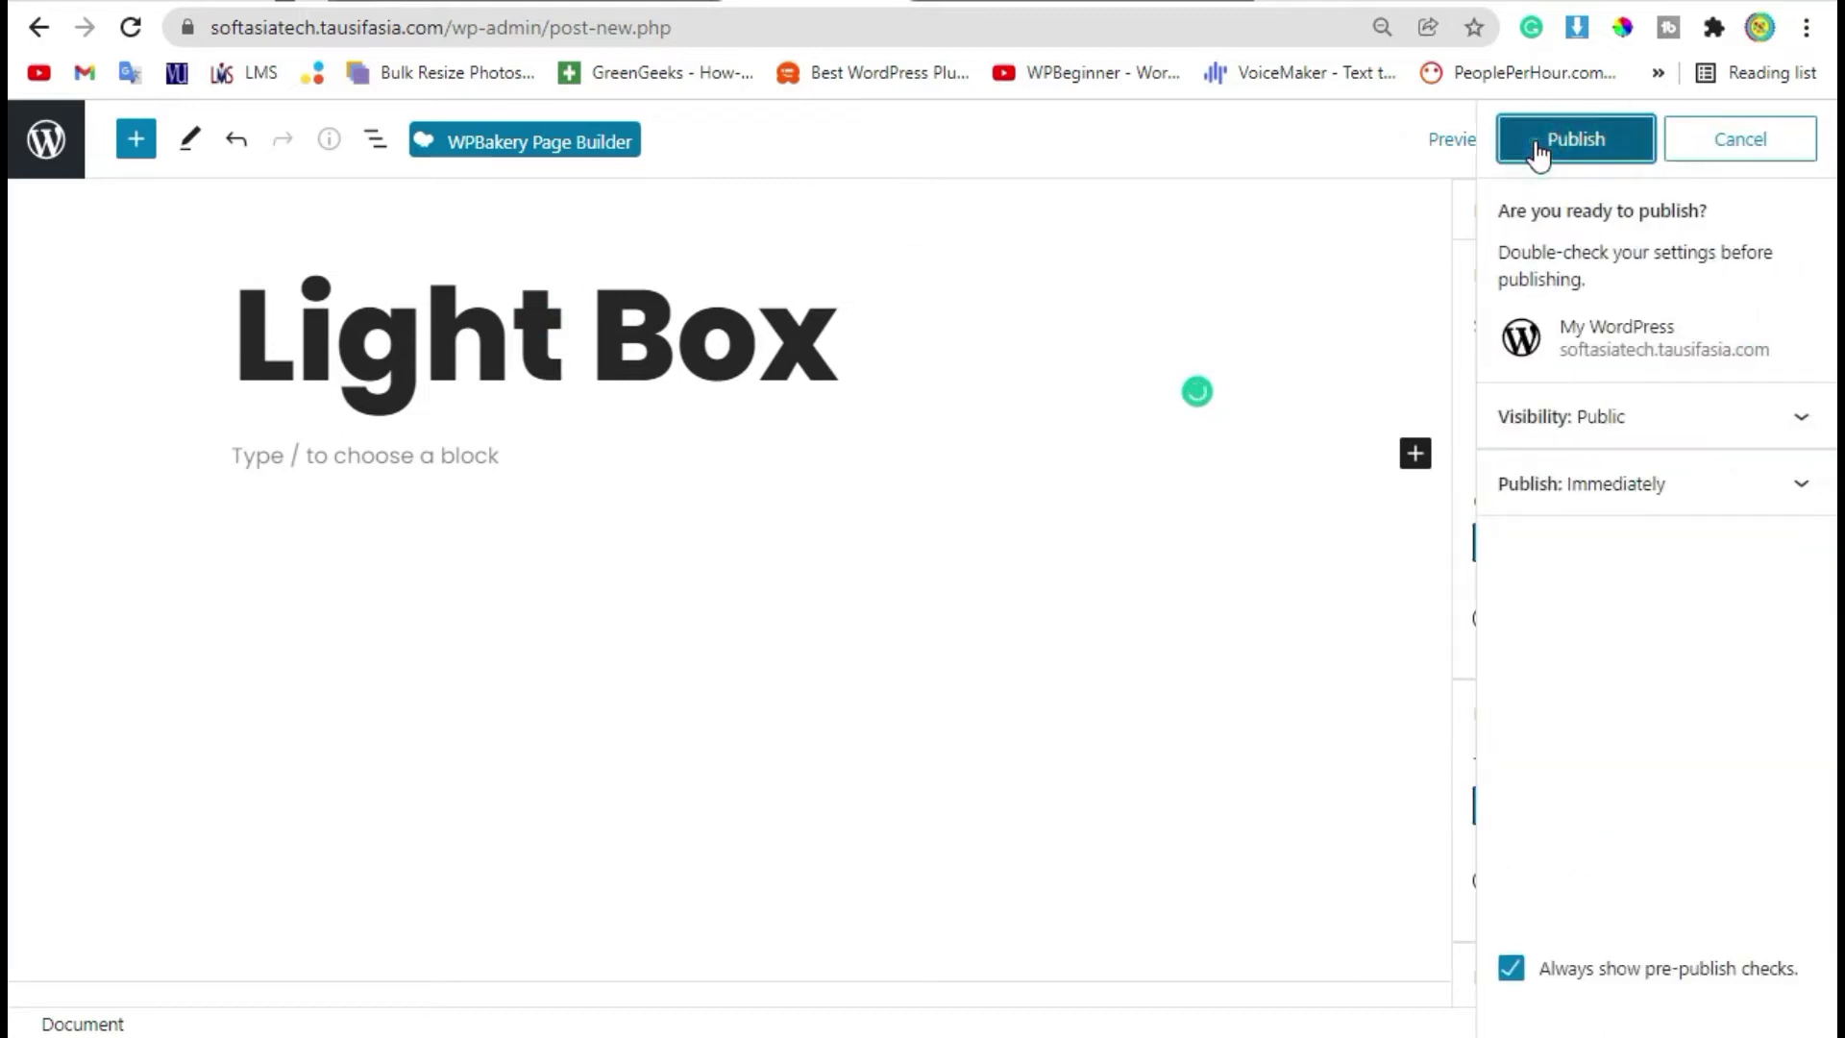
{"action": "left_click", "coordinate": [1537, 149]}
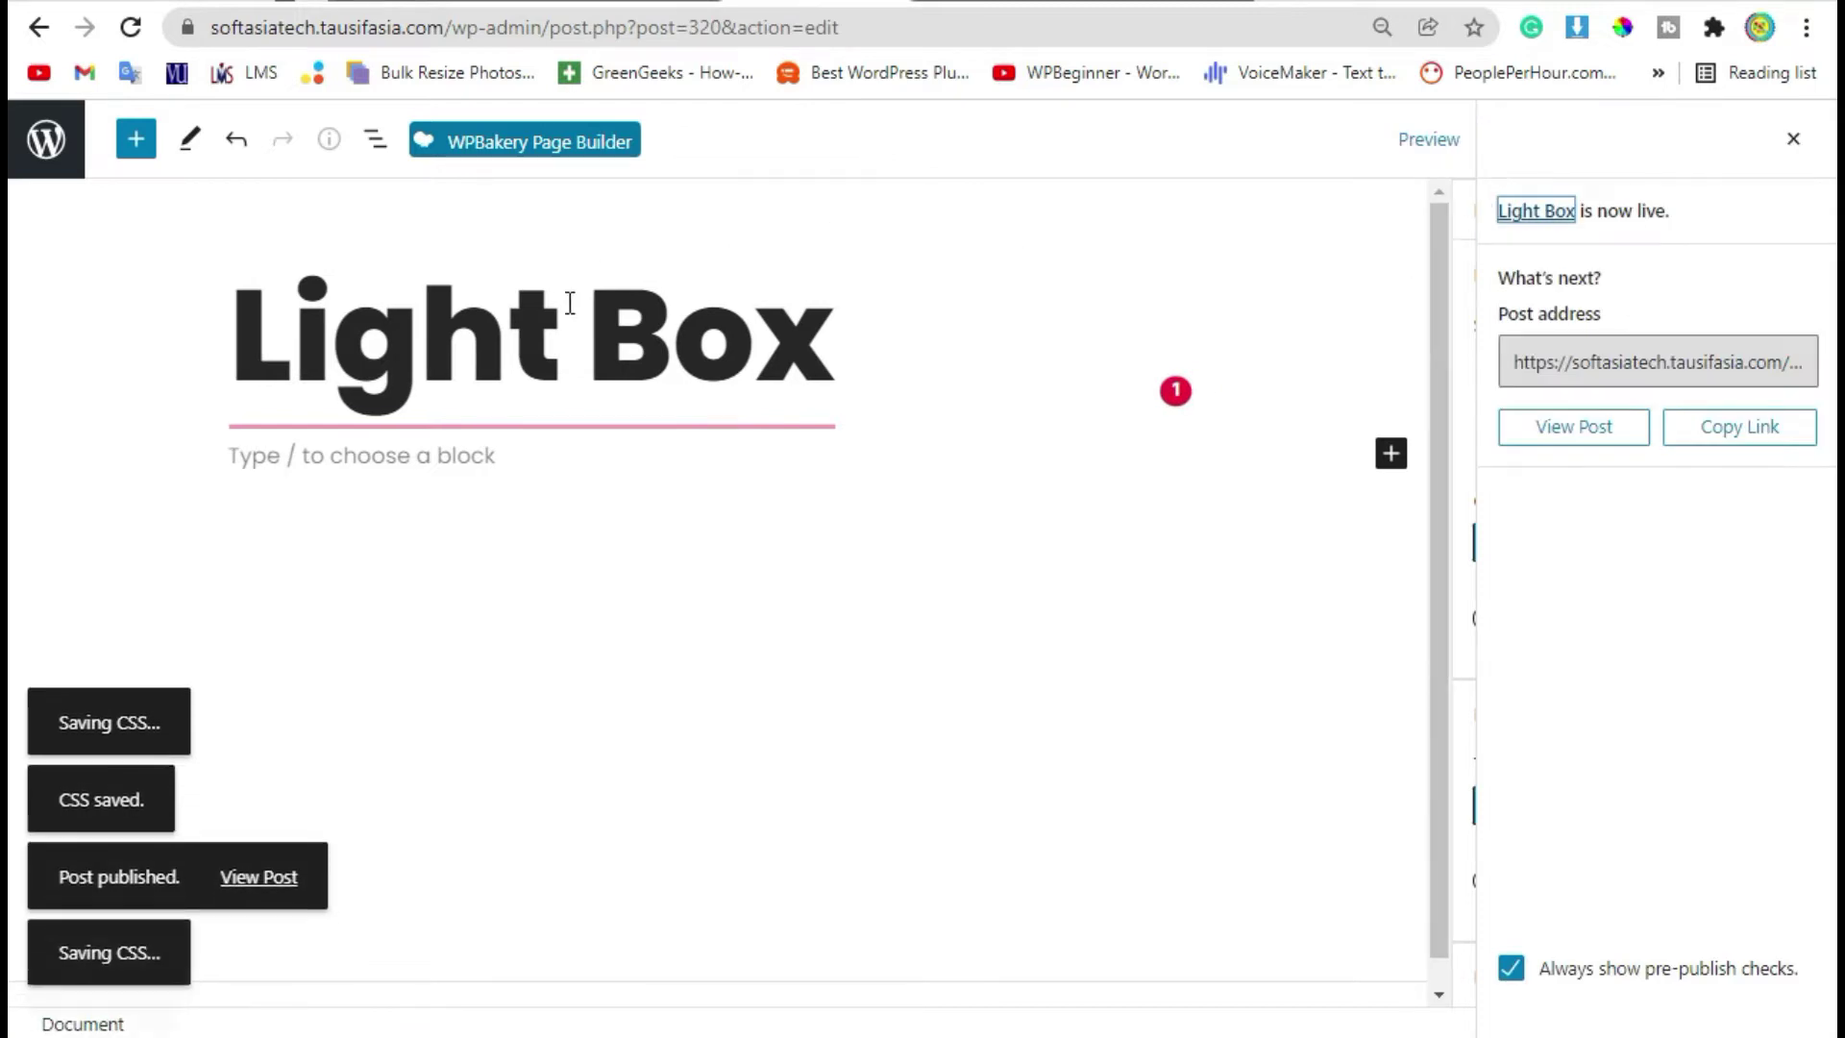
{"action": "mouse_move", "coordinate": [554, 330]}
{"action": "left_click", "coordinate": [362, 502]}
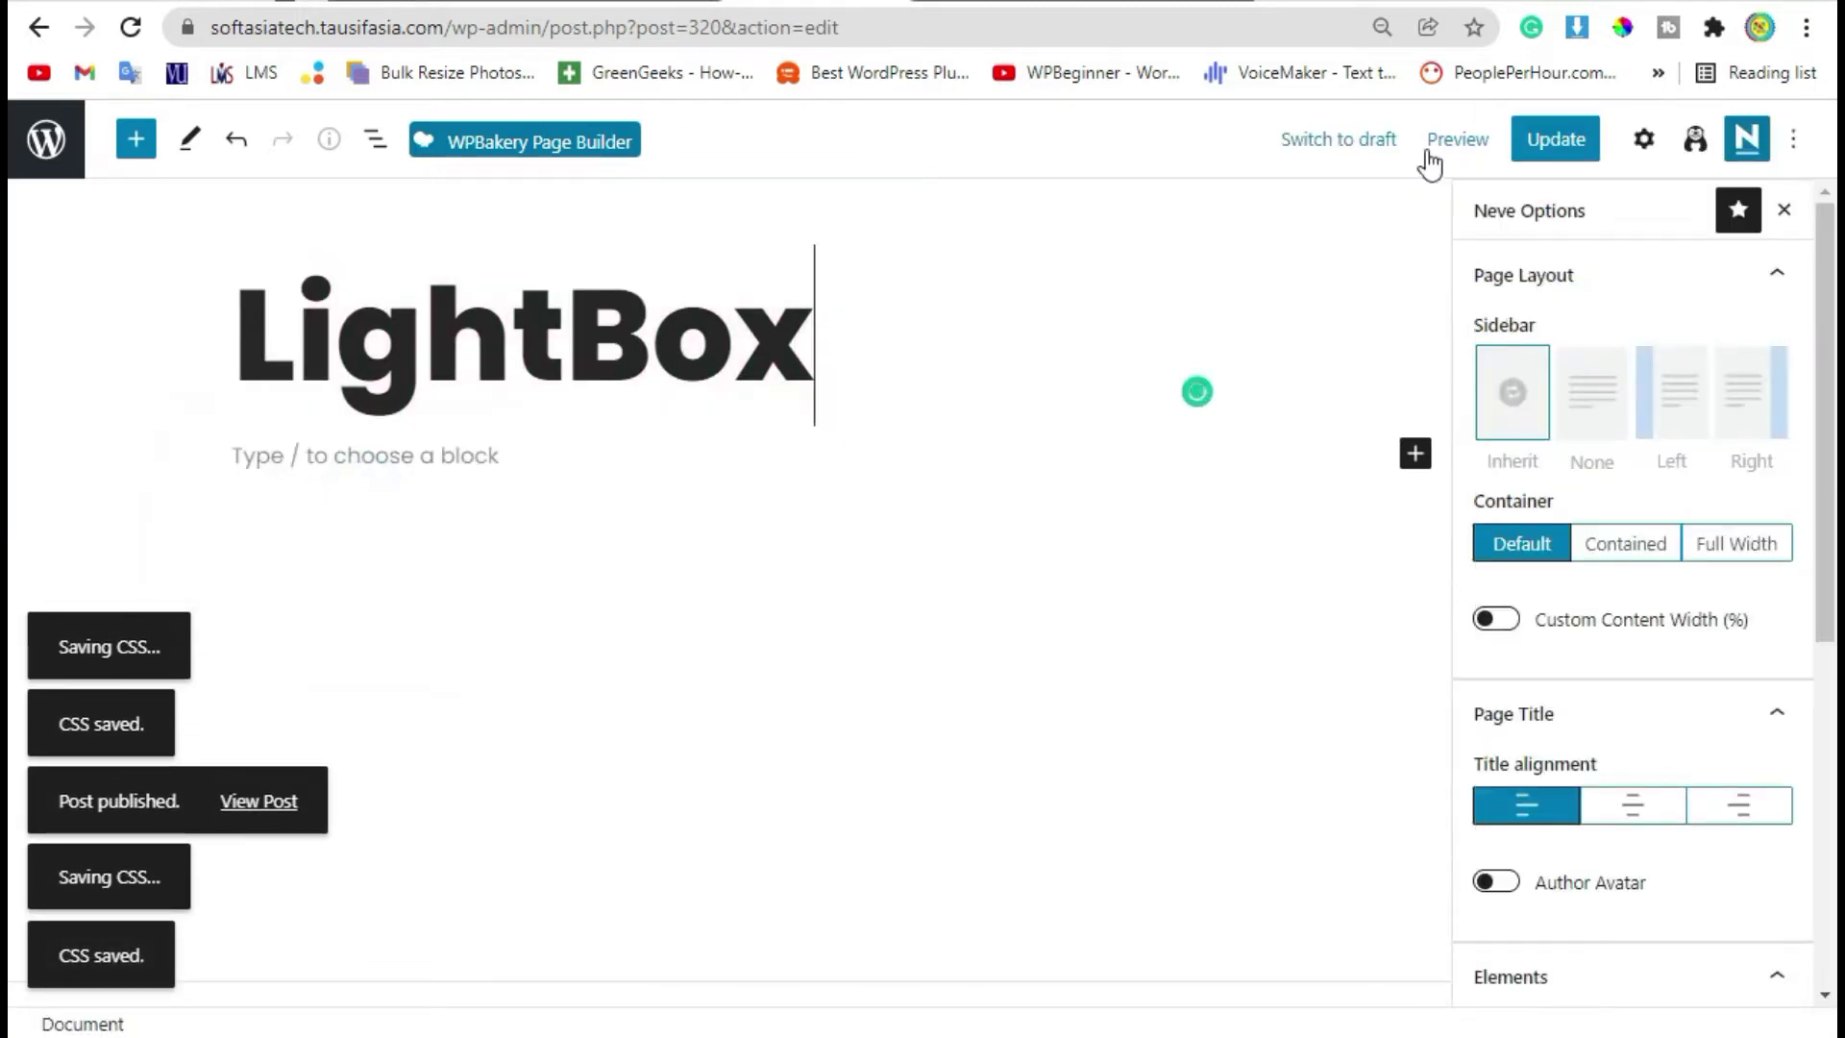
{"action": "left_click", "coordinate": [1566, 135]}
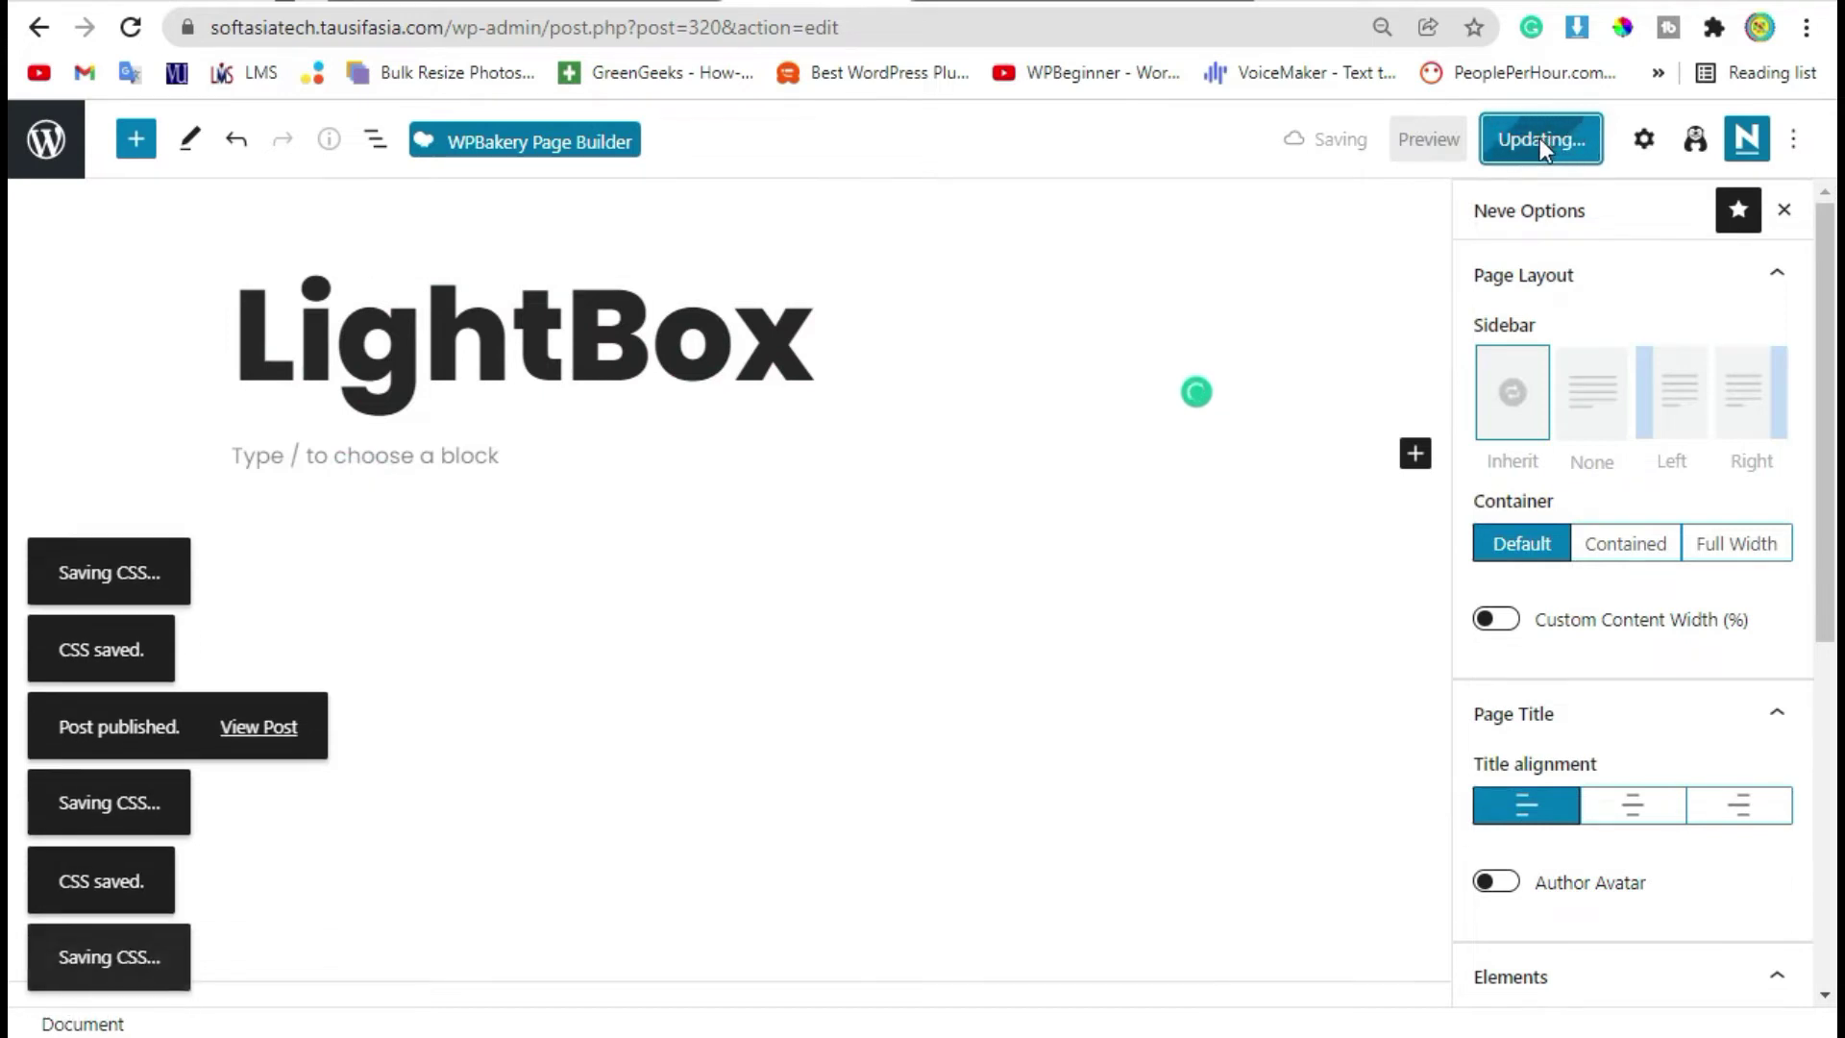
Step: Switch the LightBox post to the WPBakery Backend Editor and bring up the Add Element list
{"action": "left_click", "coordinate": [493, 146]}
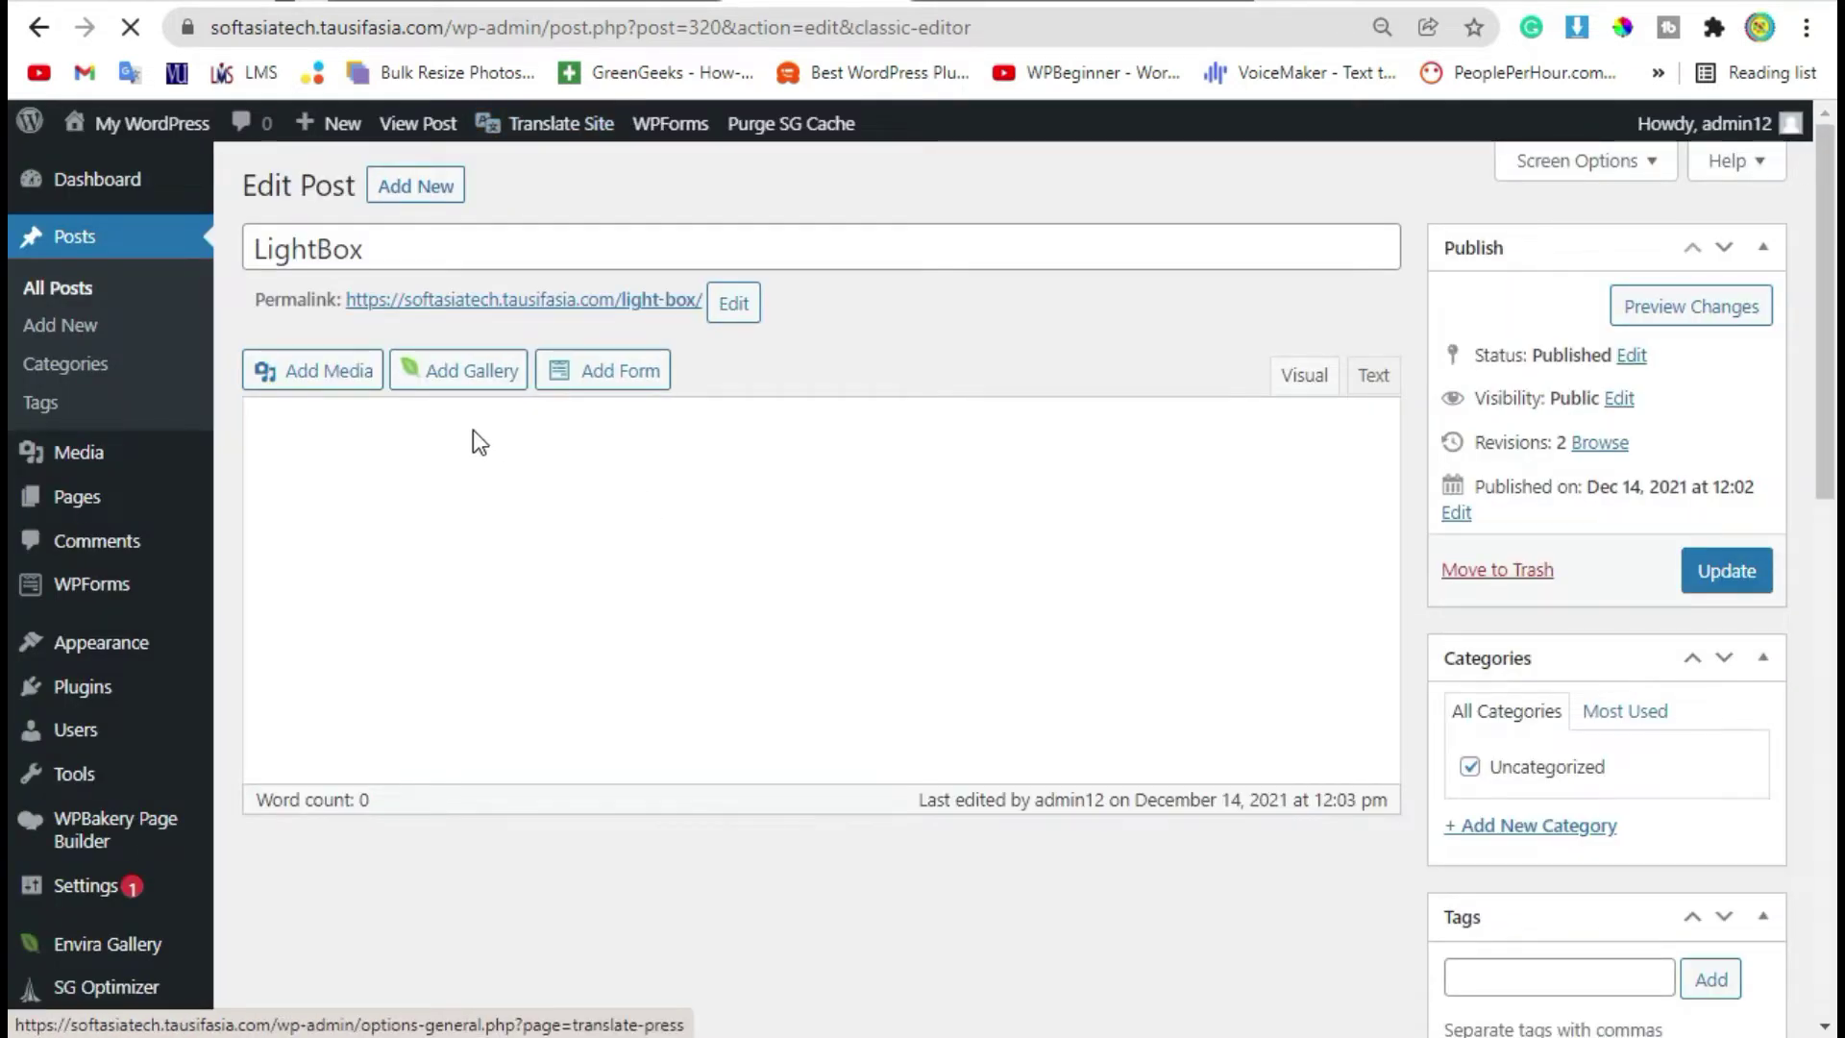
{"action": "left_click", "coordinate": [369, 369]}
{"action": "scroll", "coordinate": [435, 711], "scroll_direction": "down", "scroll_amount": 2}
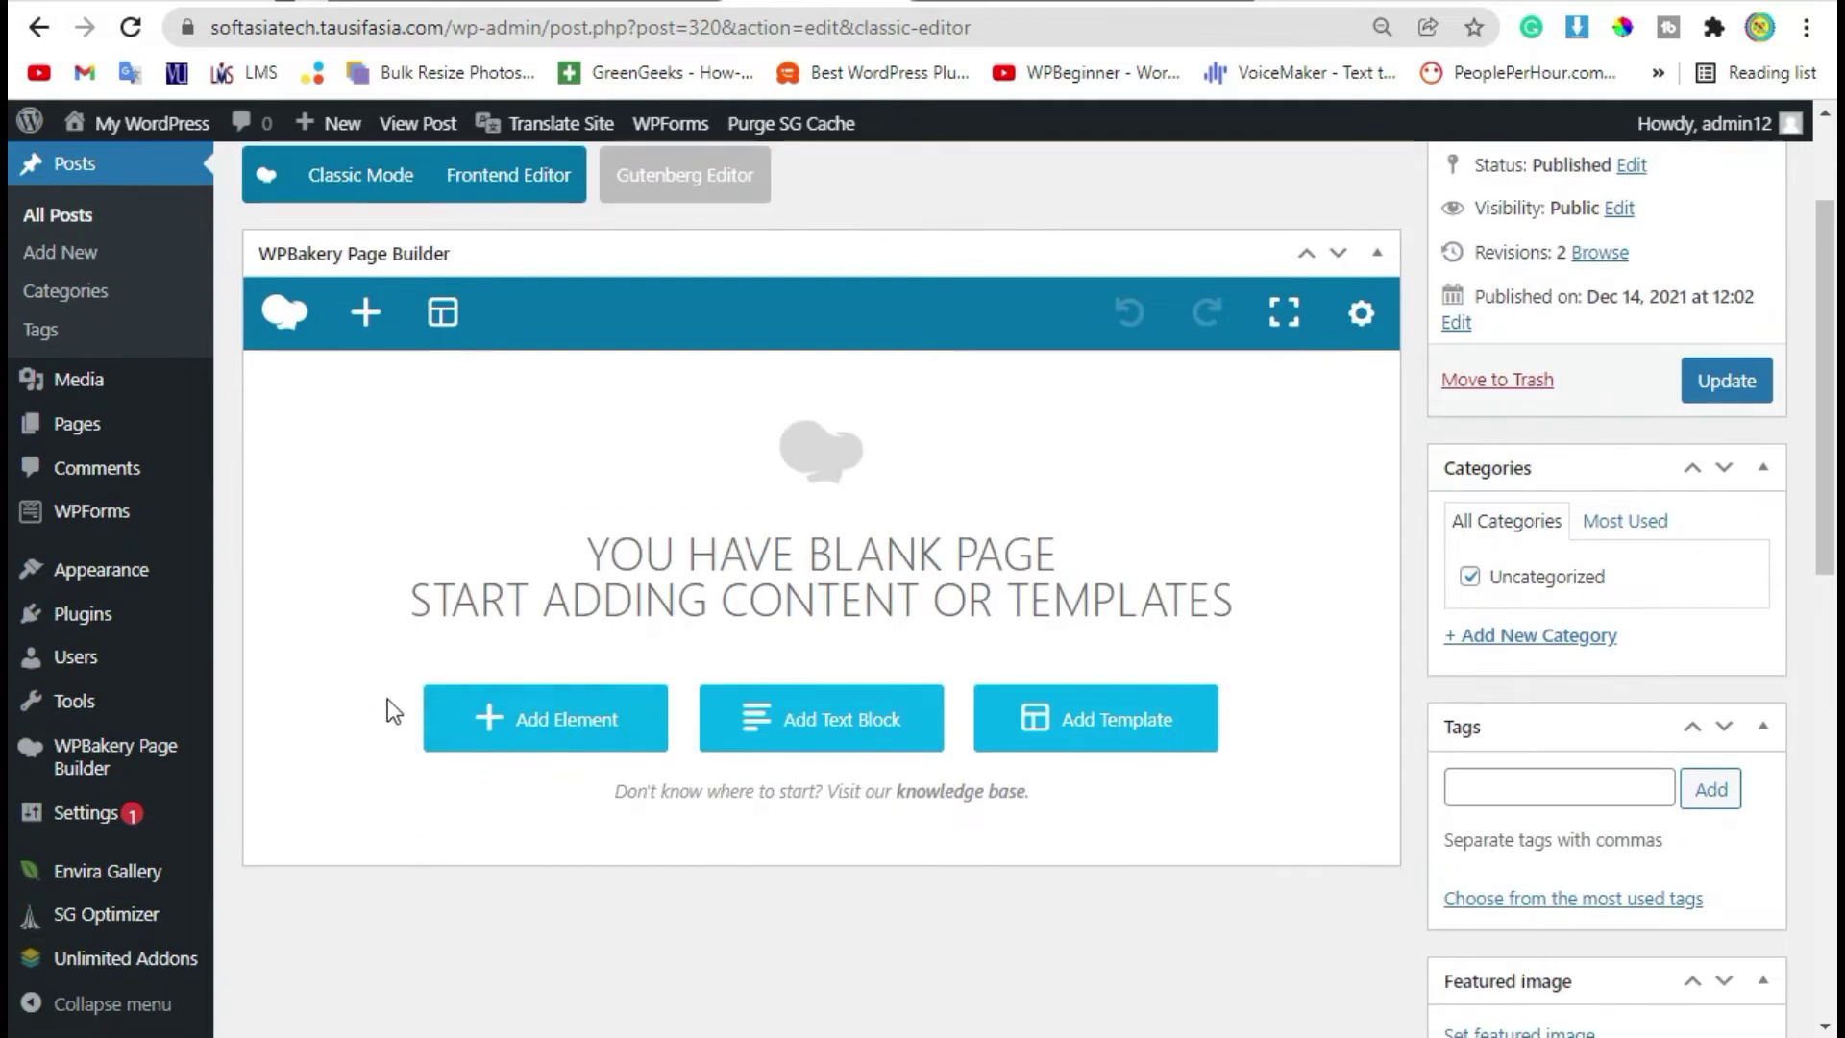
{"action": "left_click", "coordinate": [529, 733]}
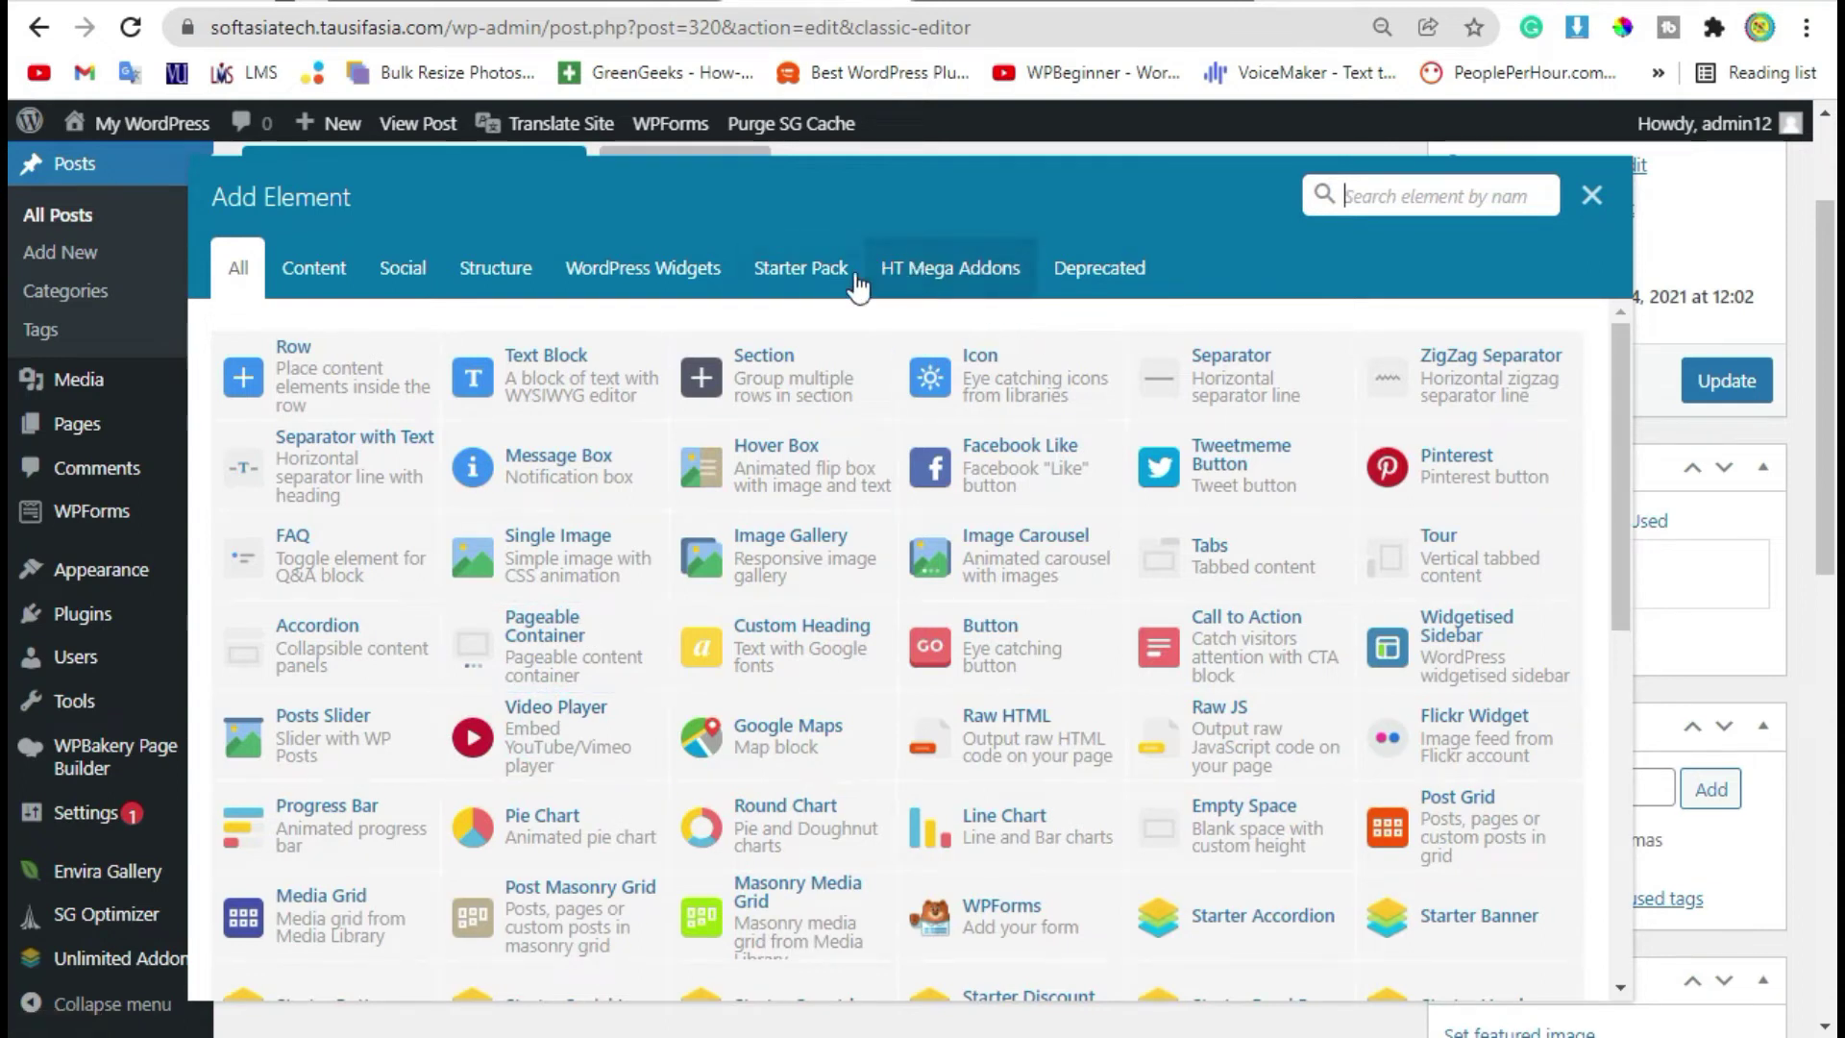
Step: Add an HT Lightbox element from the HT Mega Addons tab and open its Lightbox Image picker
{"action": "left_click", "coordinate": [960, 278]}
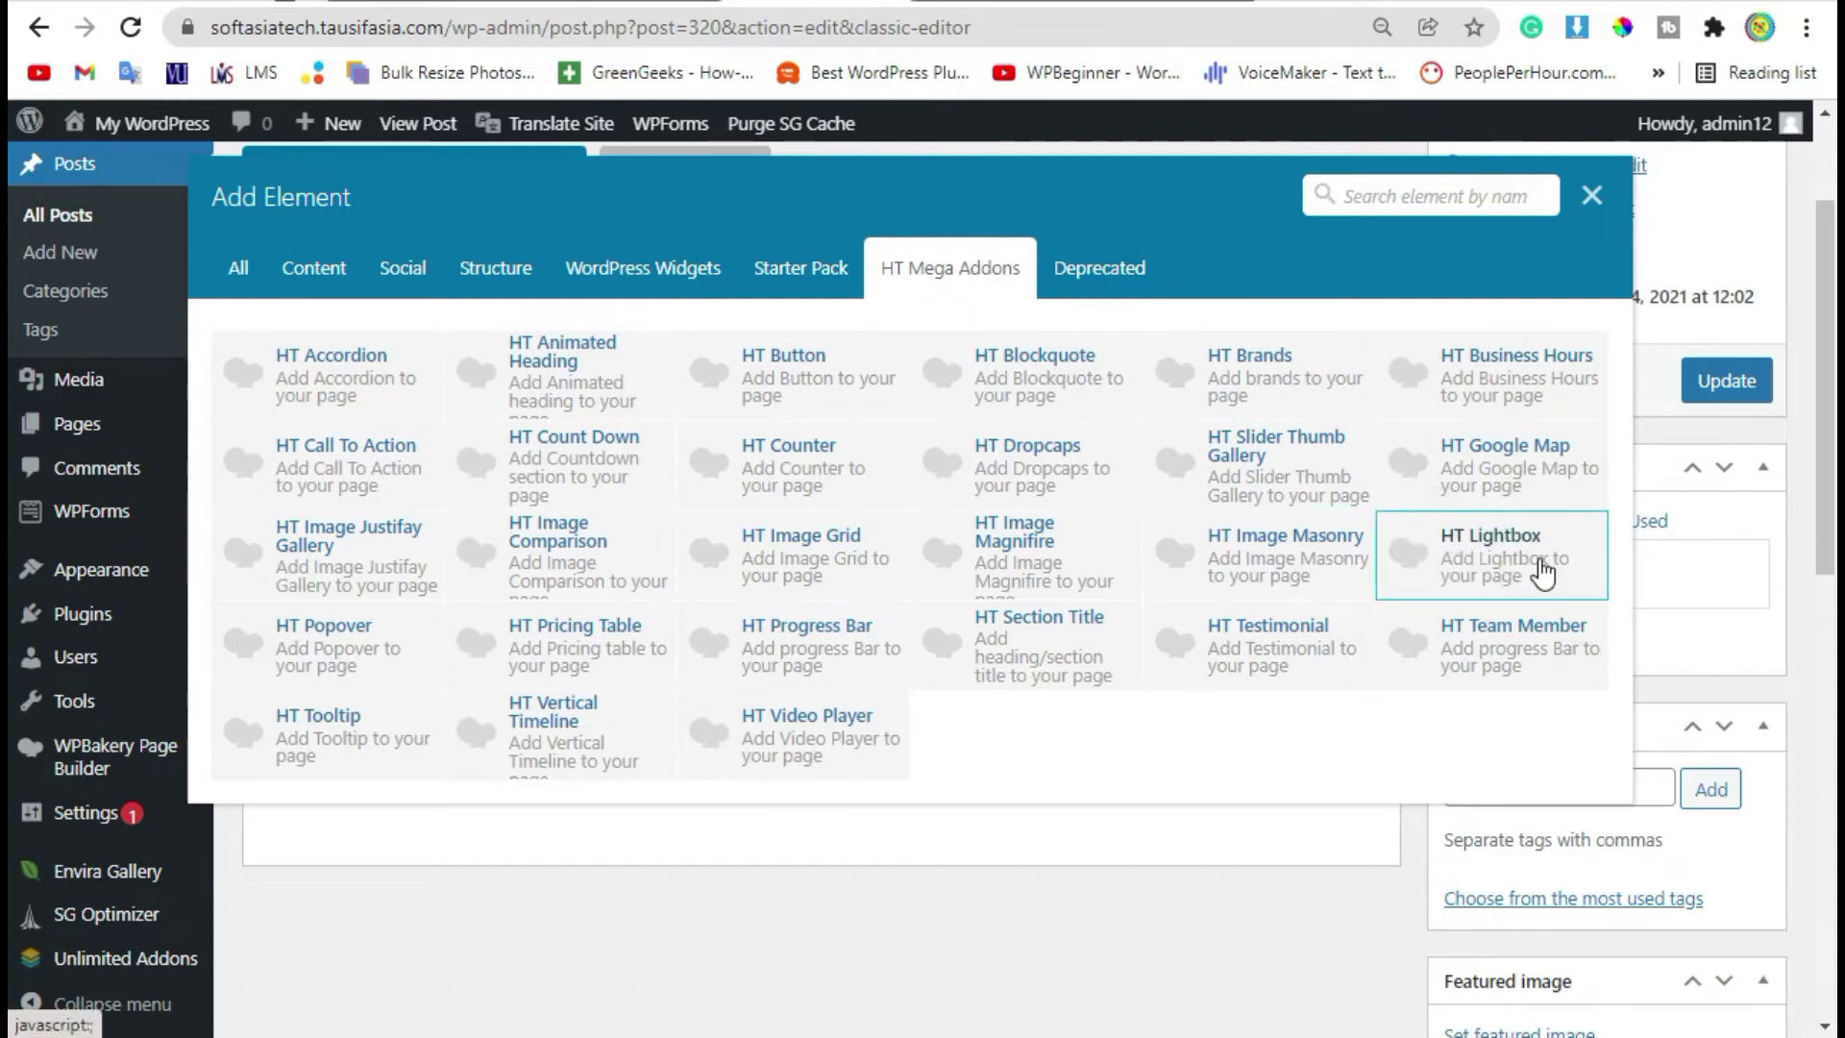
{"action": "left_click", "coordinate": [1472, 556]}
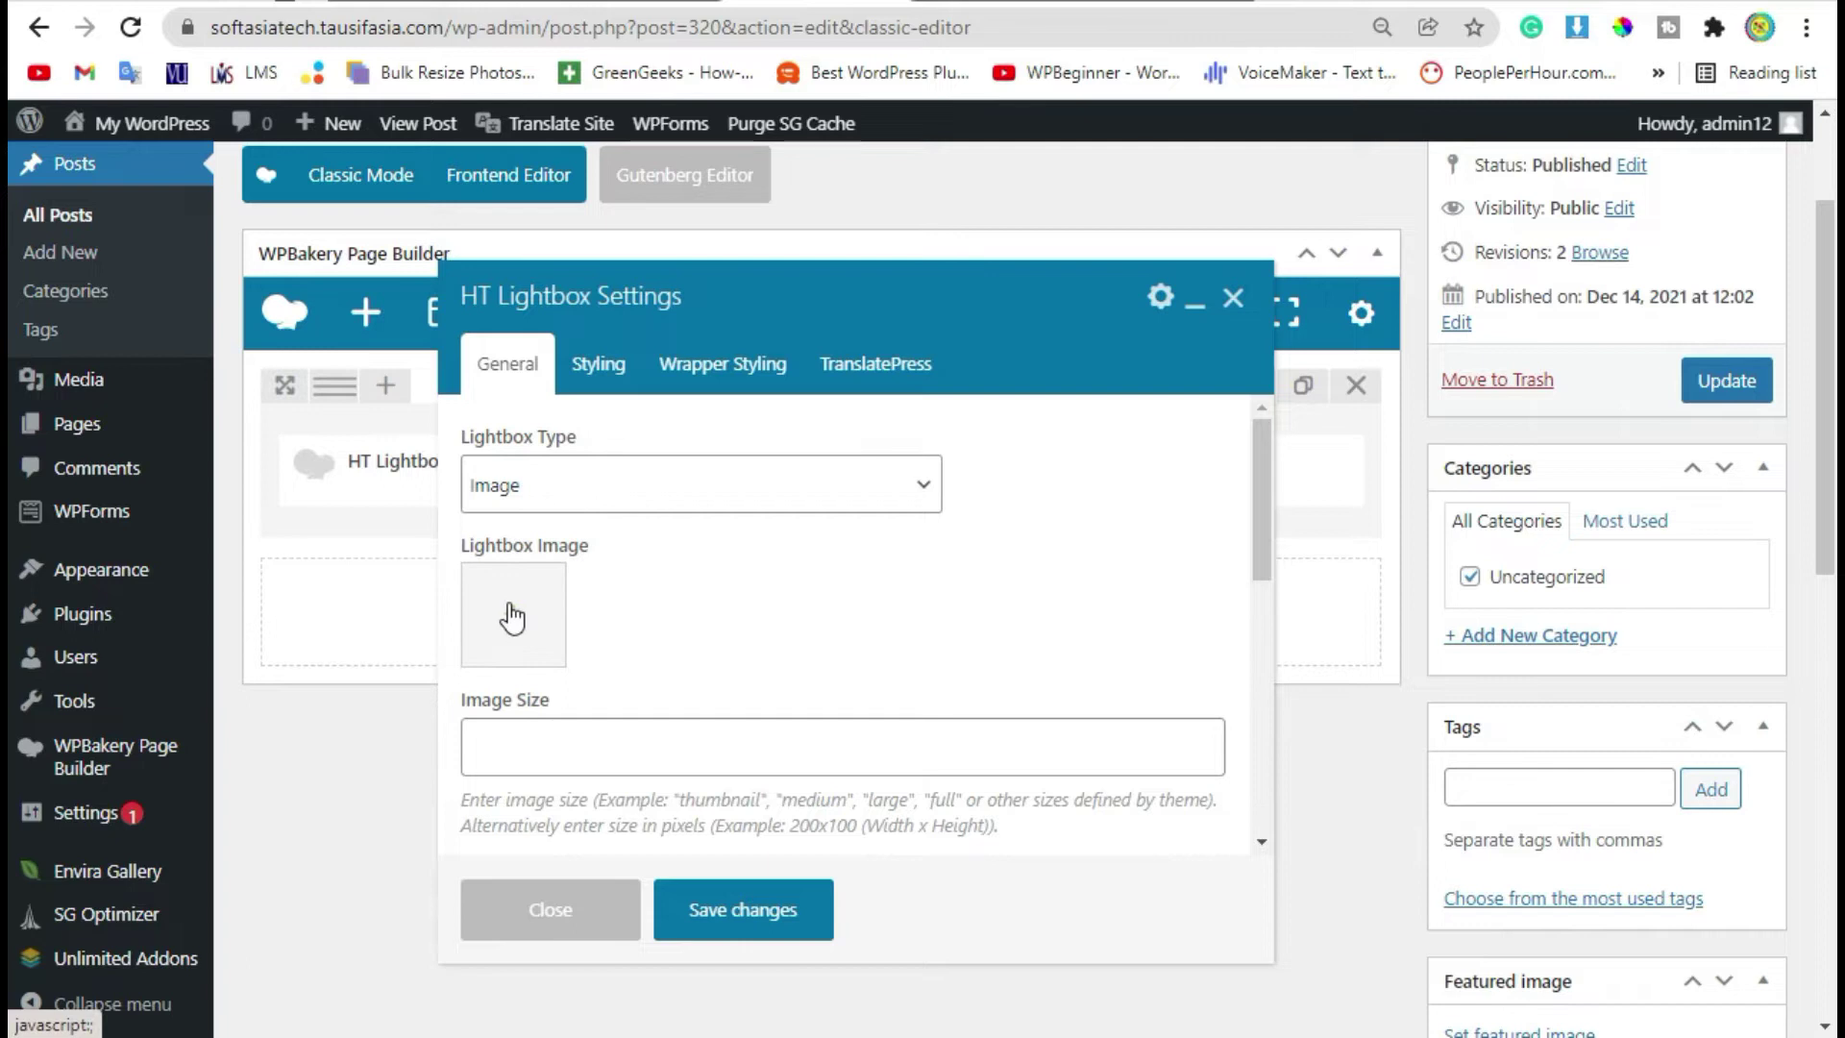
{"action": "left_click", "coordinate": [512, 617]}
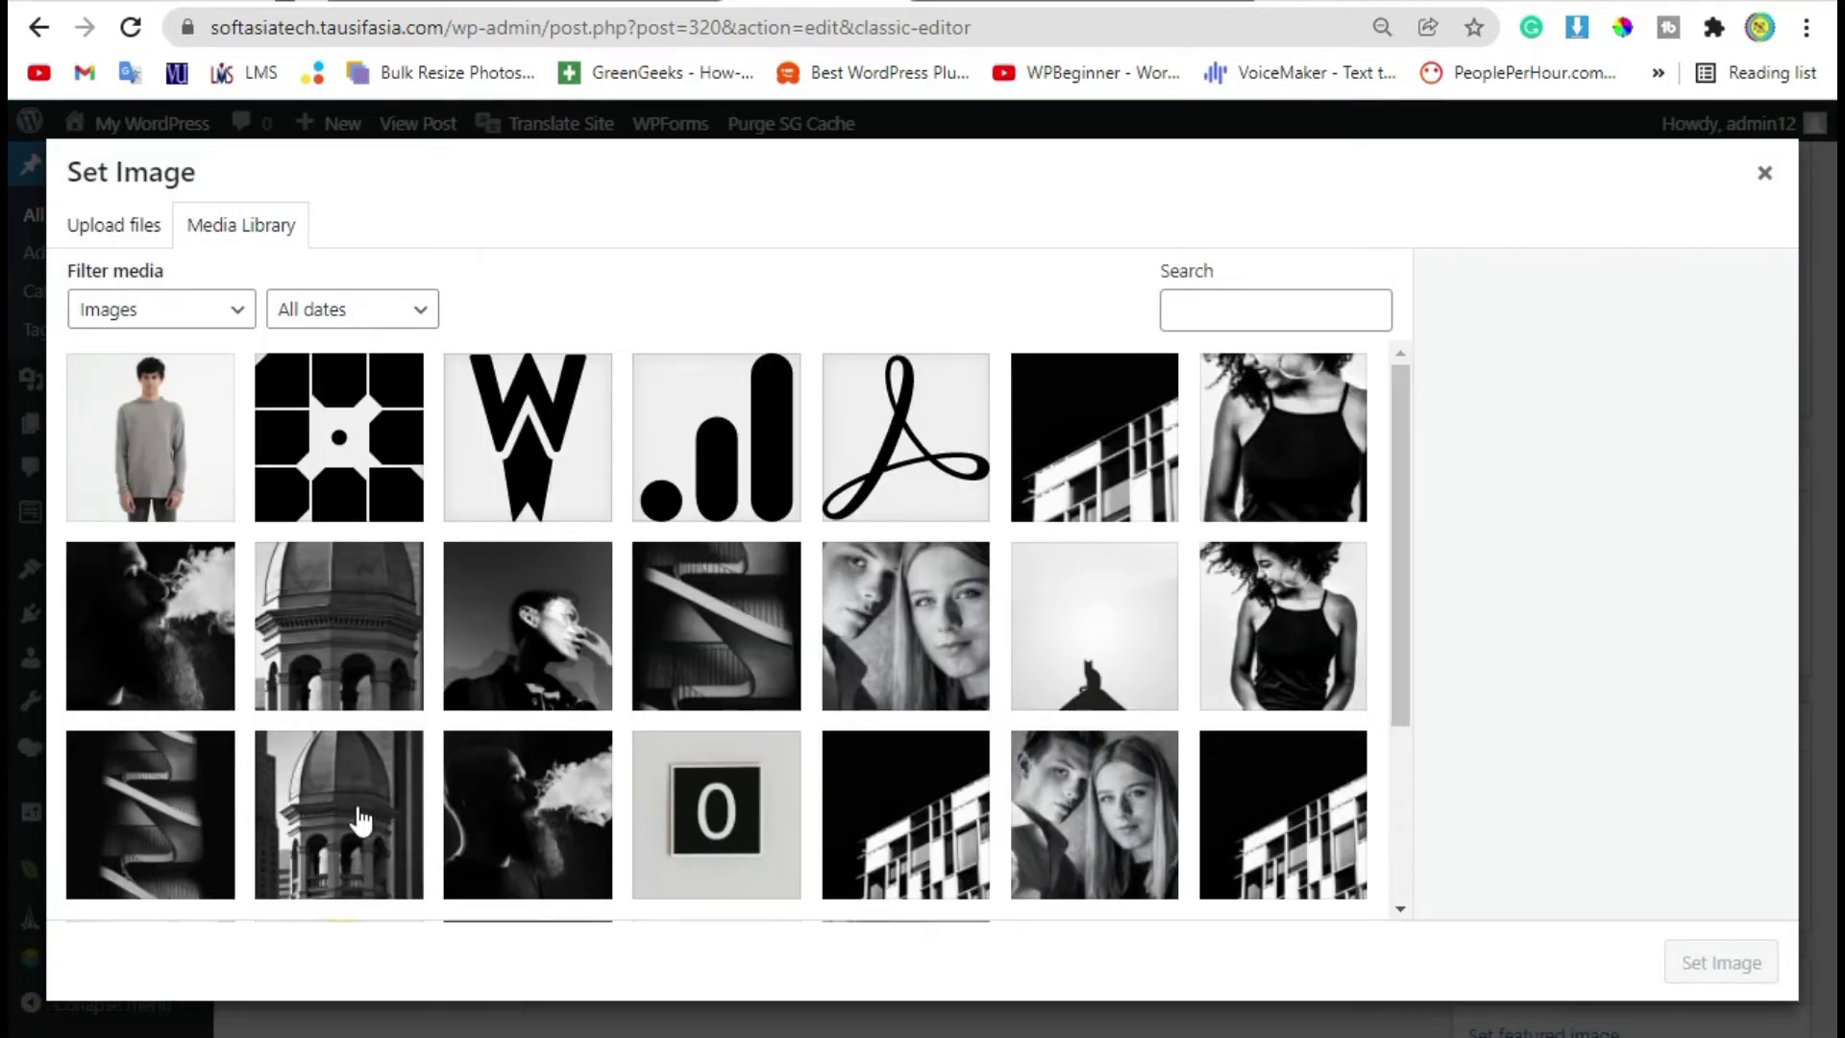
Step: Set the dome photo as the lightbox image and enter 'full' as its Image Size
{"action": "left_click", "coordinate": [361, 822]}
{"action": "left_click", "coordinate": [1677, 956]}
{"action": "scroll", "coordinate": [736, 576], "scroll_direction": "down", "scroll_amount": 3}
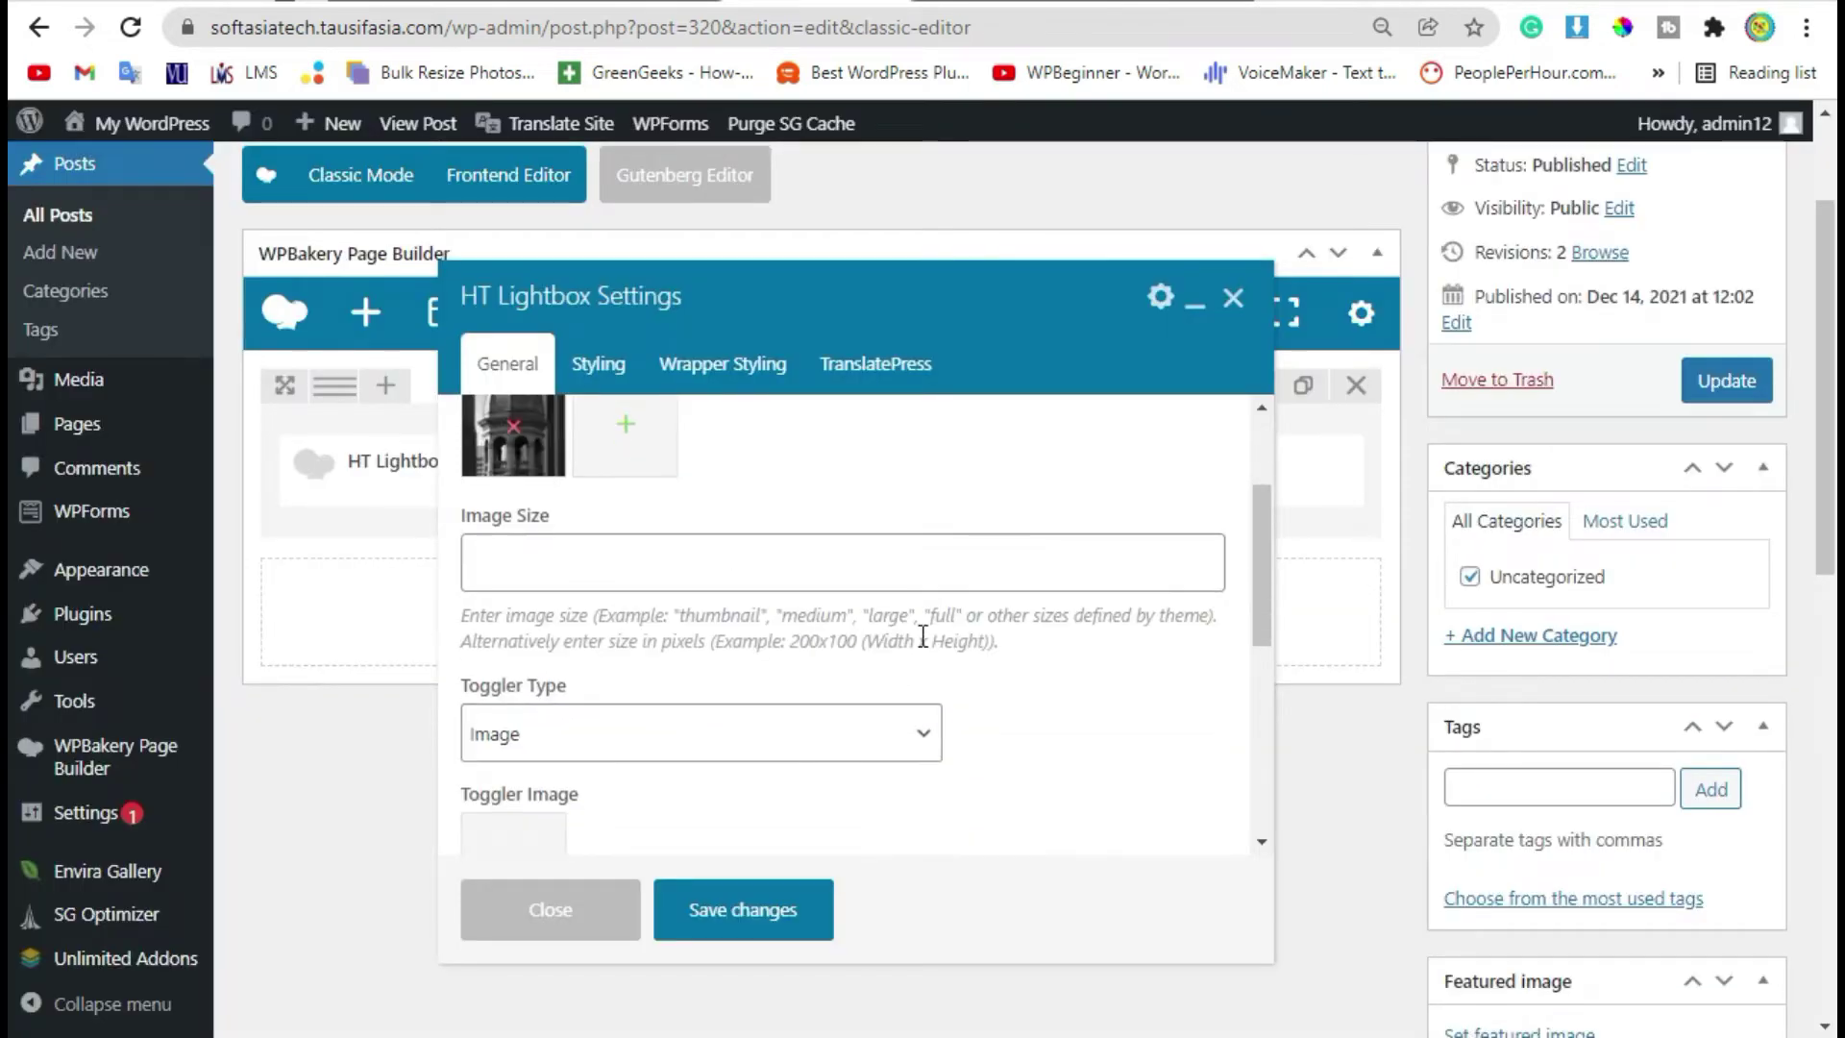
{"action": "double_click", "coordinate": [940, 616]}
{"action": "key", "text": "ctrl+c"}
{"action": "left_click", "coordinate": [741, 550]}
{"action": "key", "text": "ctrl+v"}
{"action": "scroll", "coordinate": [711, 649], "scroll_direction": "down", "scroll_amount": 2}
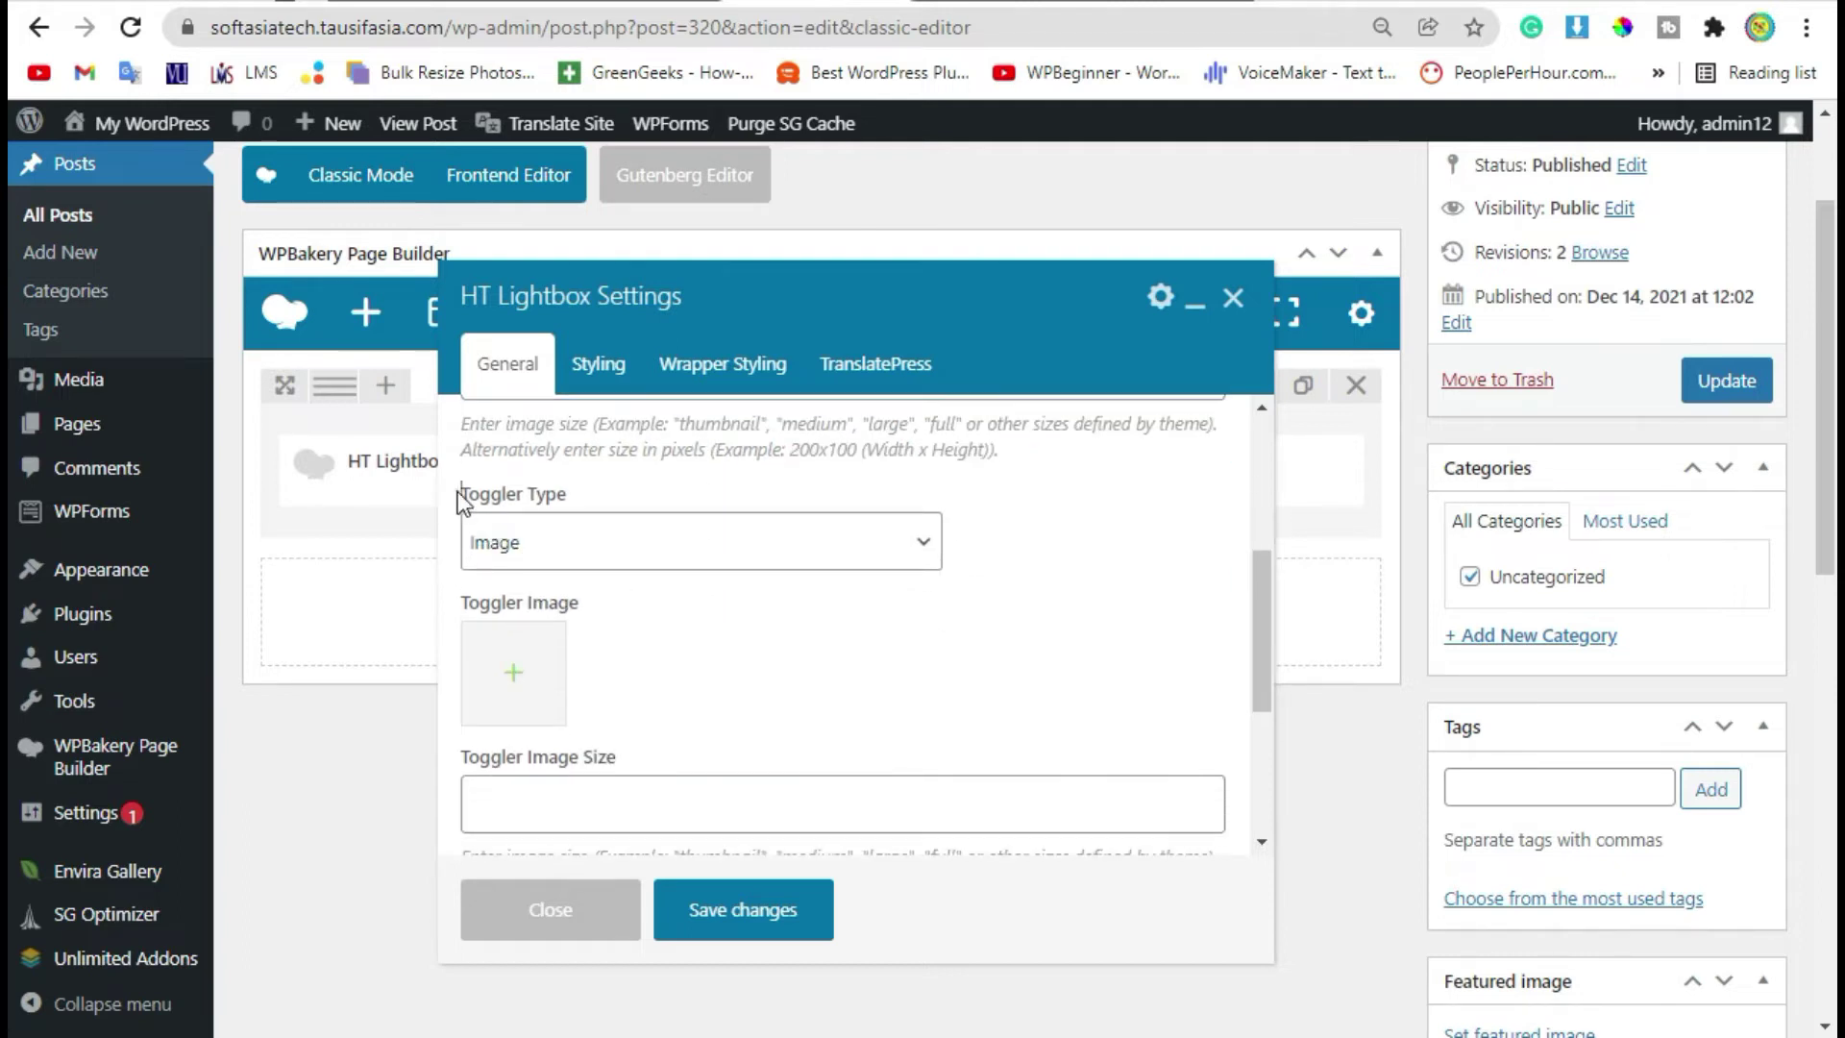
Step: Set Toggler Type to Button with text 'Click to view Image' and save the element settings
{"action": "left_click_drag", "start_coordinate": [458, 492], "coordinate": [609, 494]}
{"action": "left_click", "coordinate": [609, 540]}
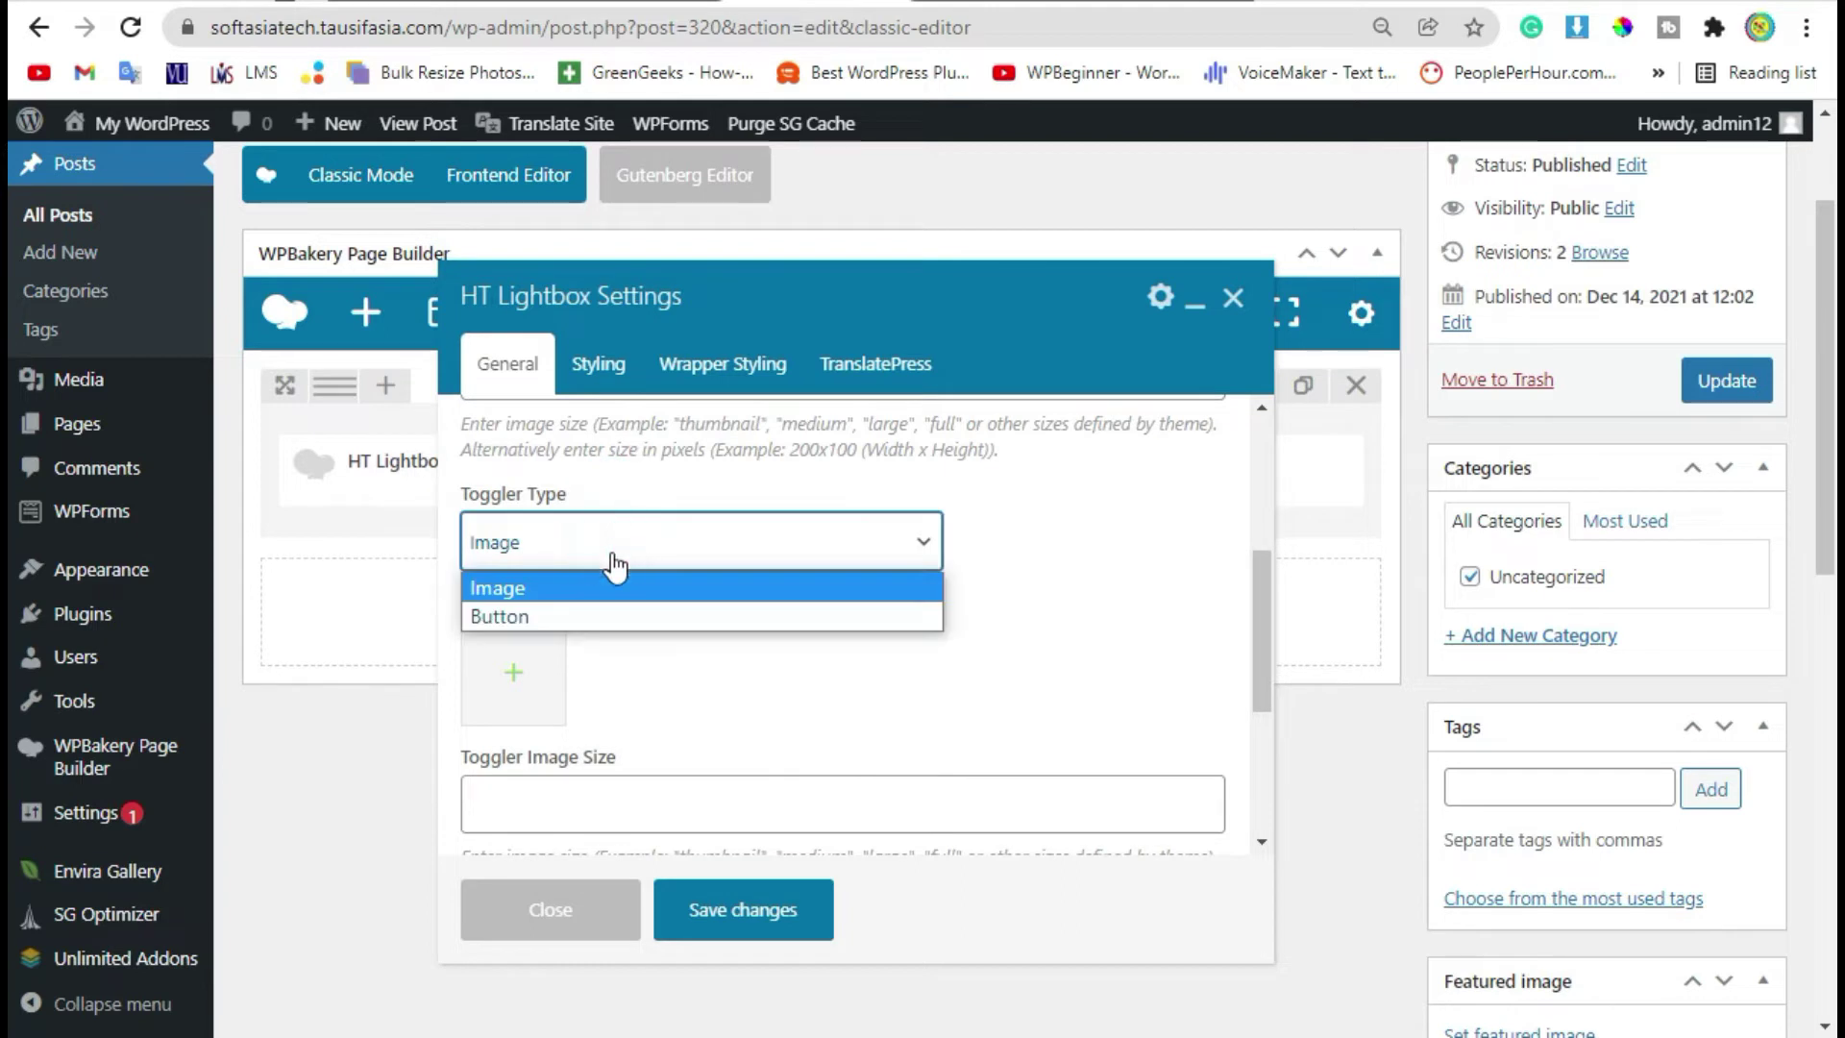
{"action": "left_click", "coordinate": [599, 617]}
{"action": "scroll", "coordinate": [782, 605], "scroll_direction": "down", "scroll_amount": 4}
{"action": "left_click", "coordinate": [605, 679]}
{"action": "type", "text": "Cli"}
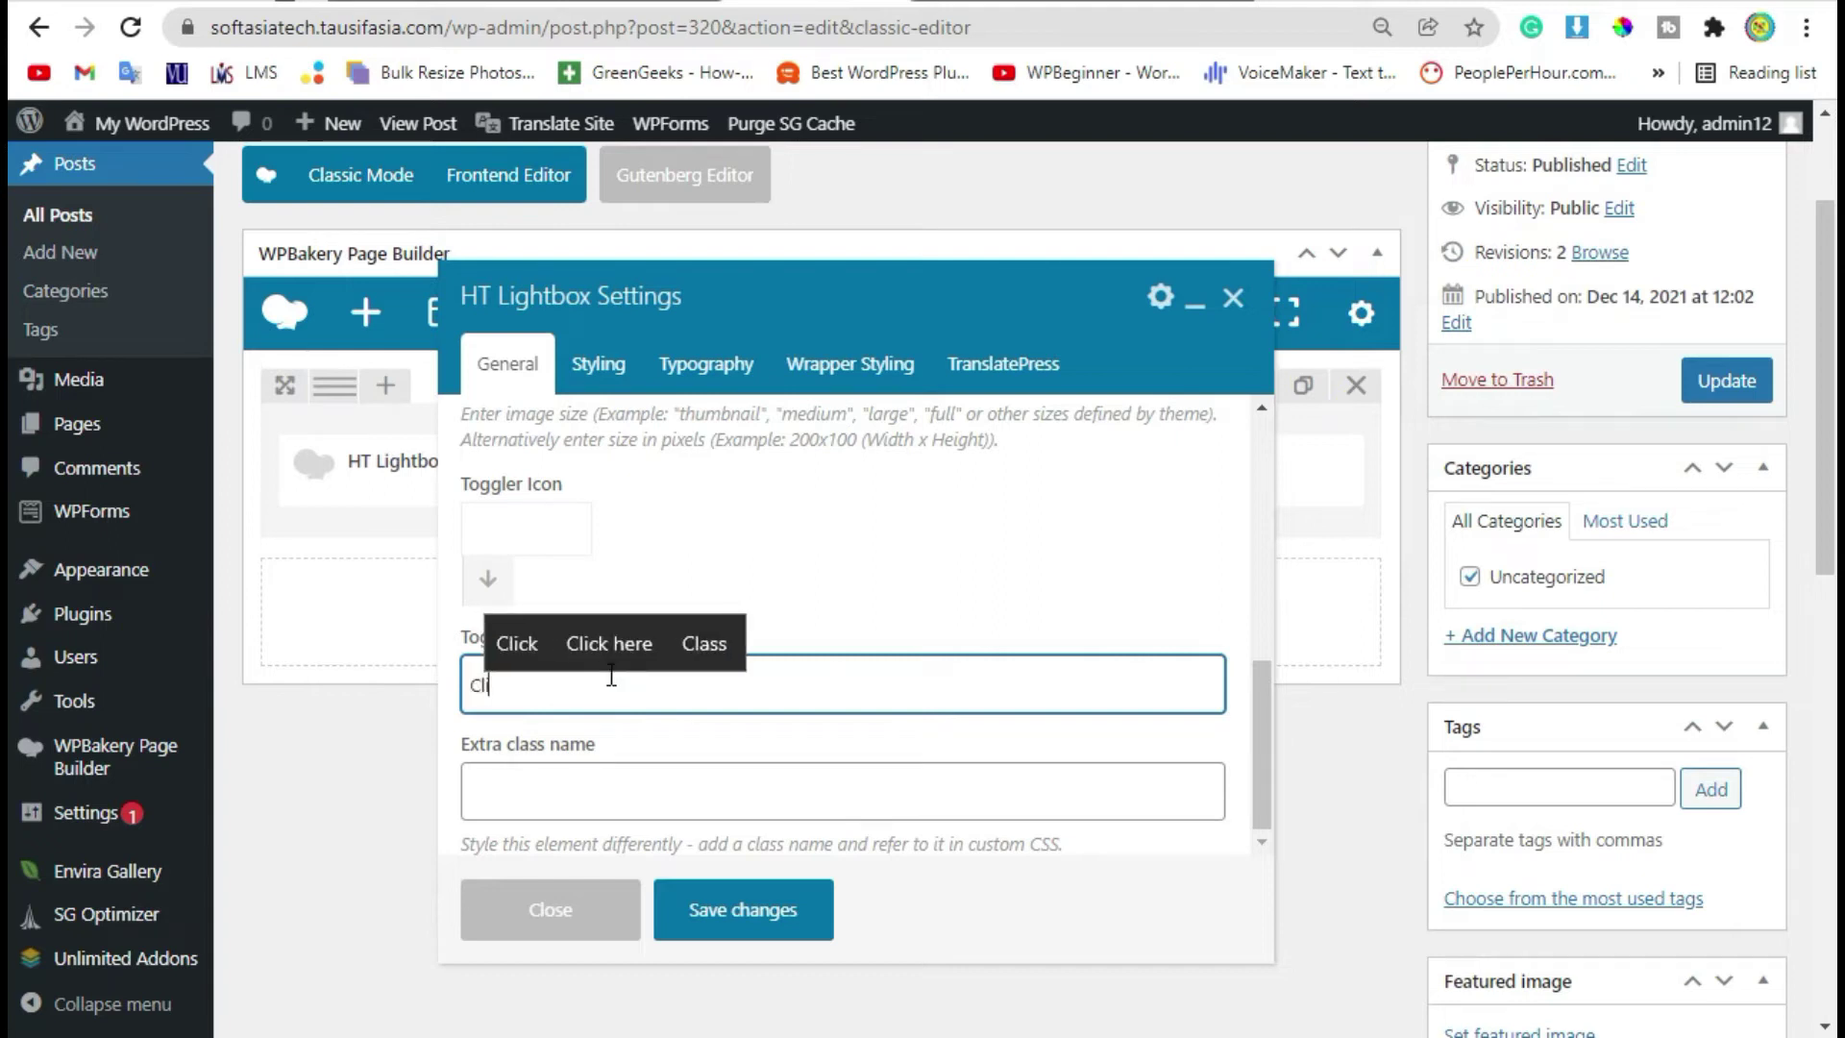
{"action": "type", "text": "ck to "}
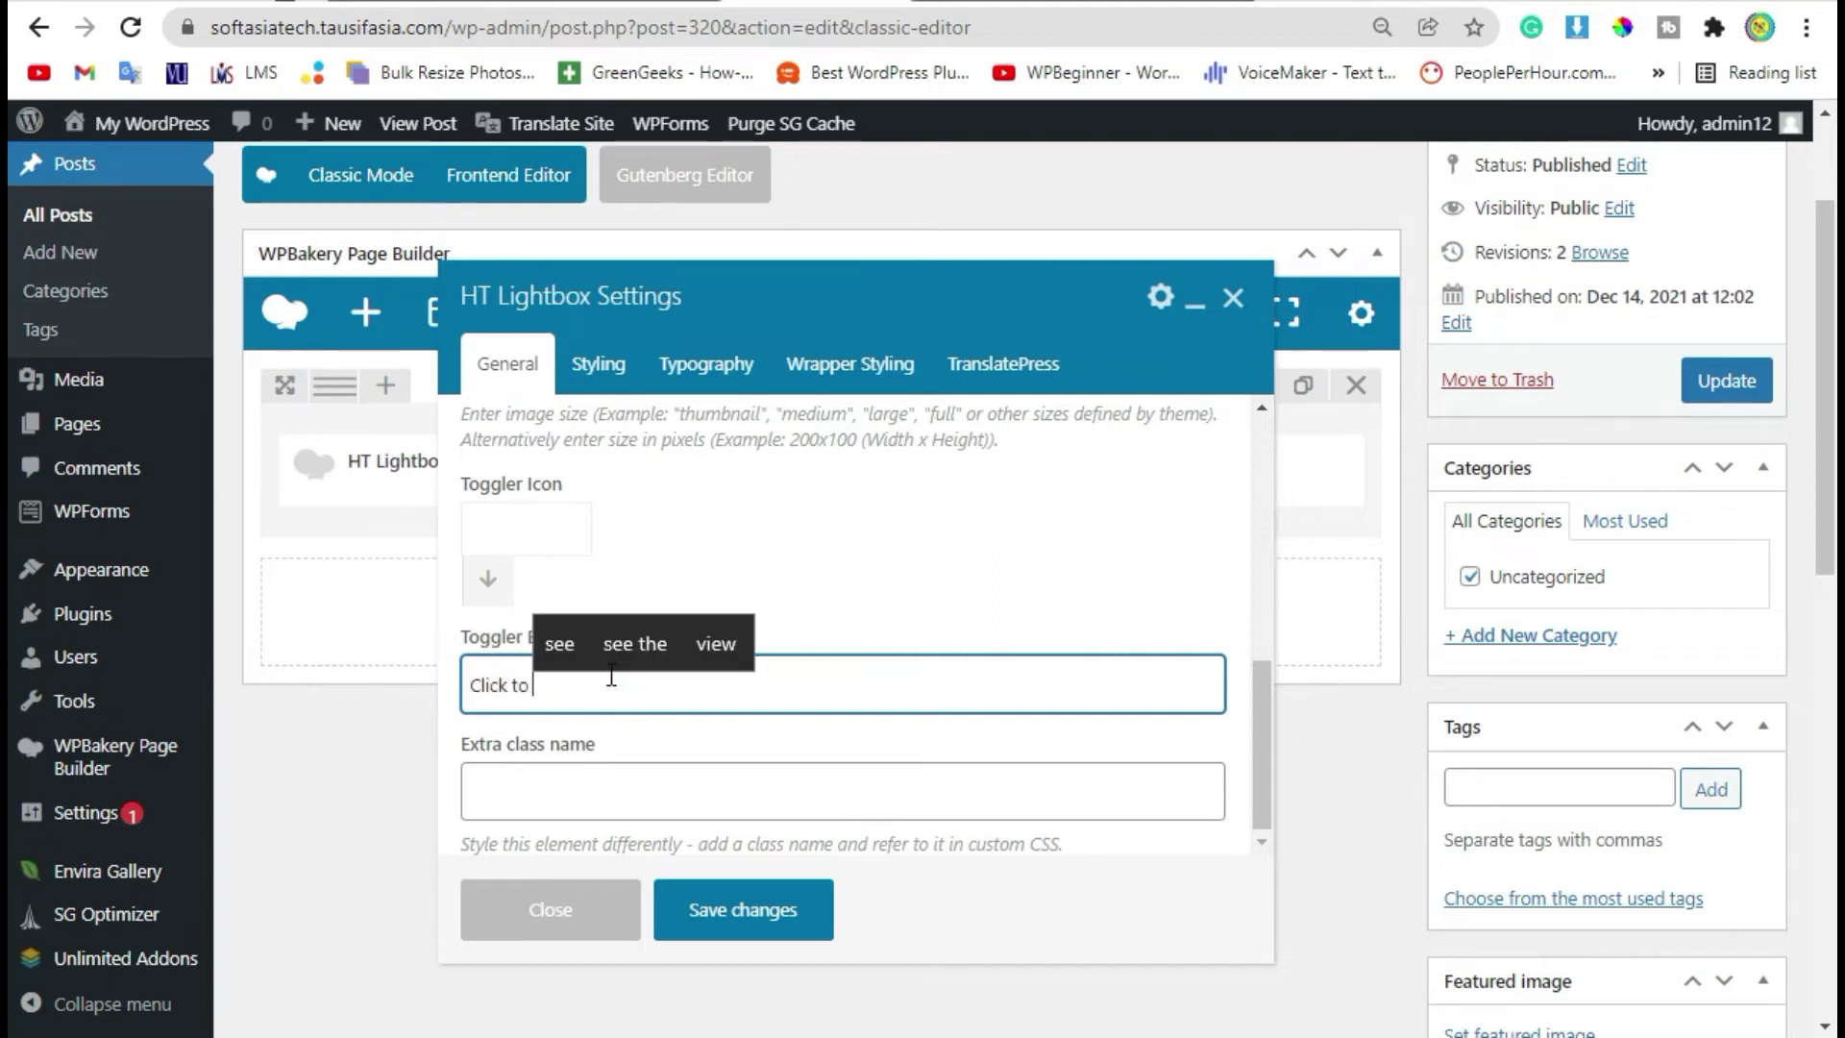
{"action": "type", "text": "view image"}
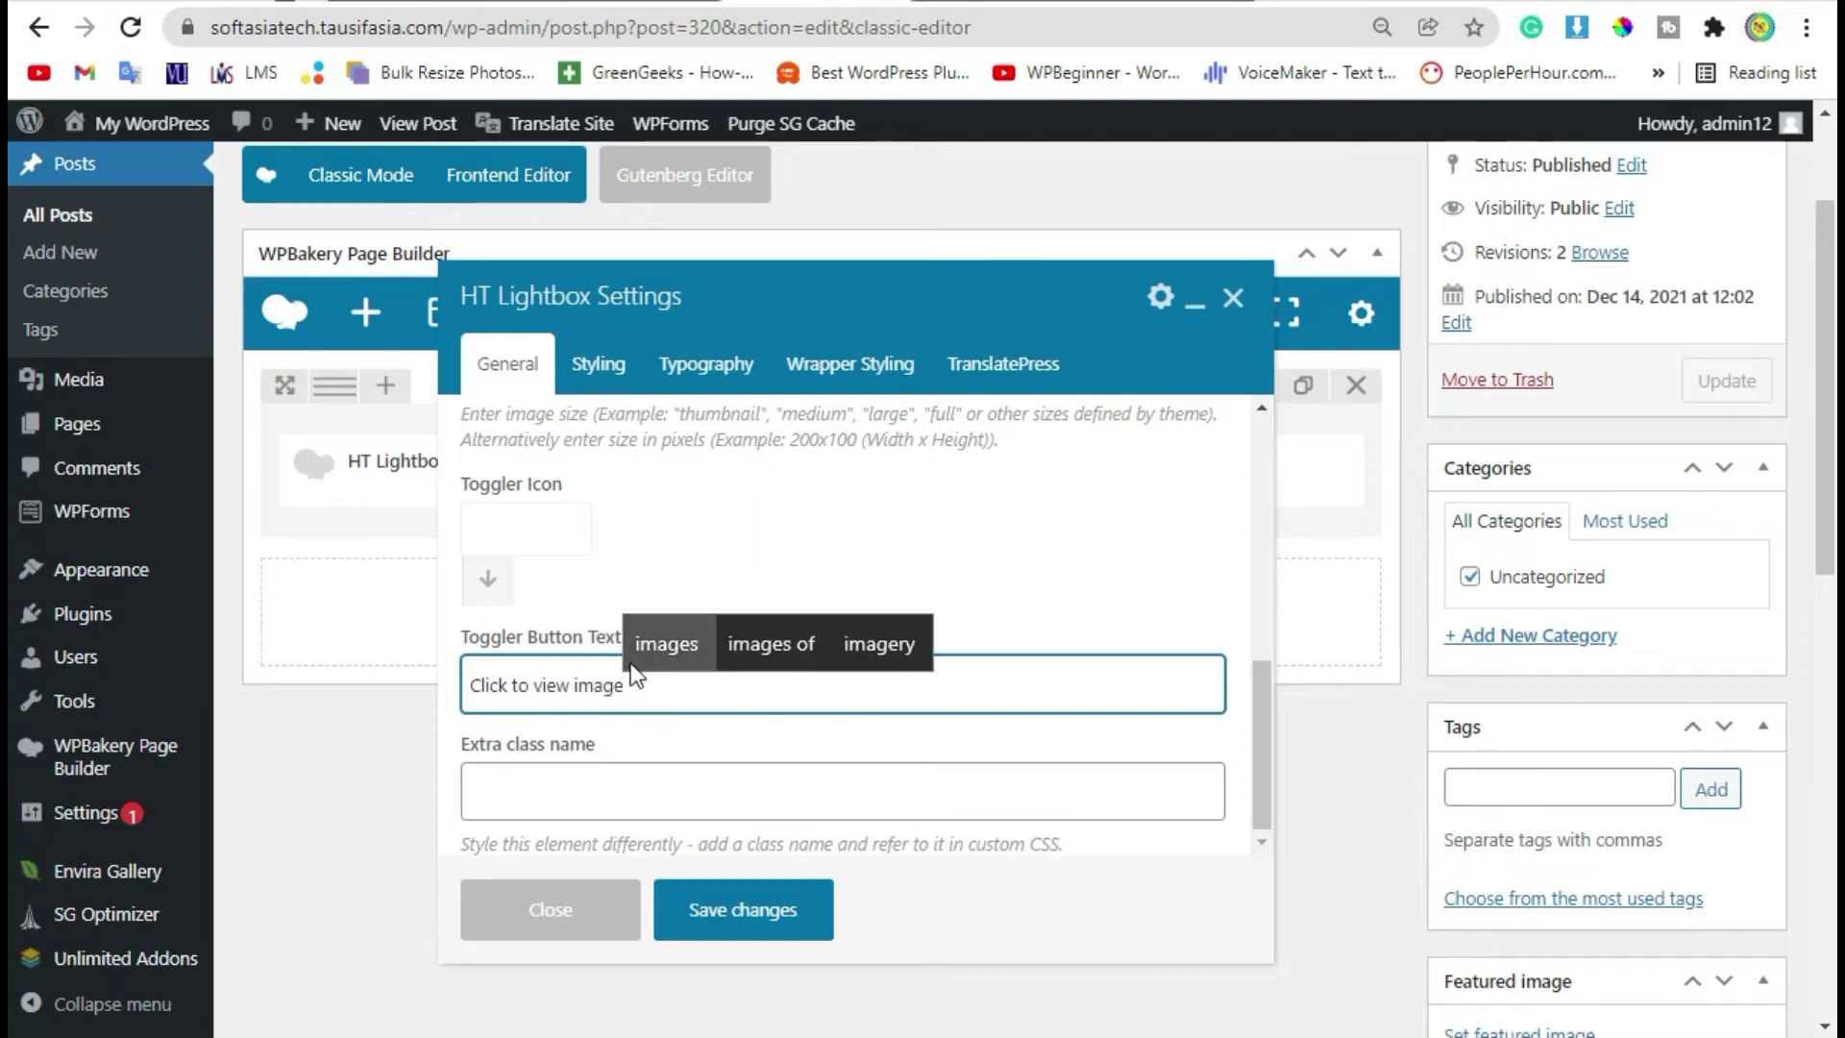
{"action": "left_click", "coordinate": [578, 688]}
{"action": "key", "text": "Delete"}
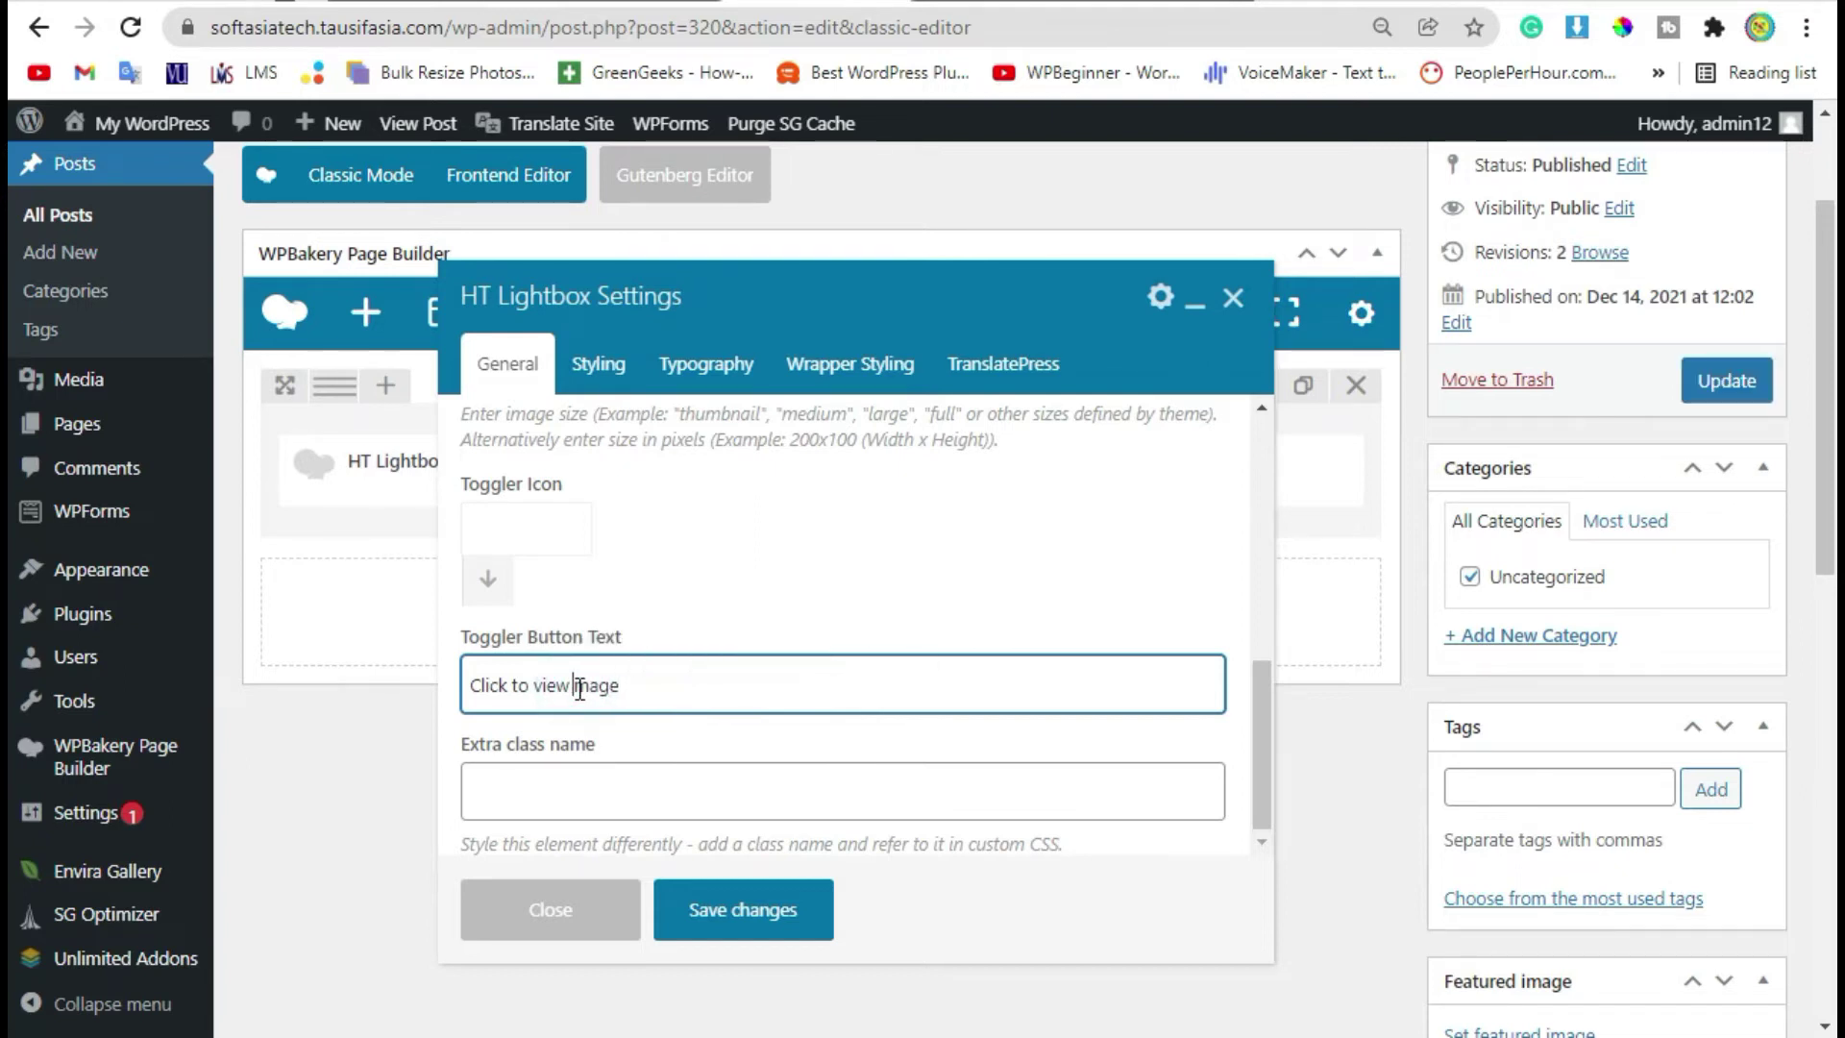
{"action": "type", "text": "I"}
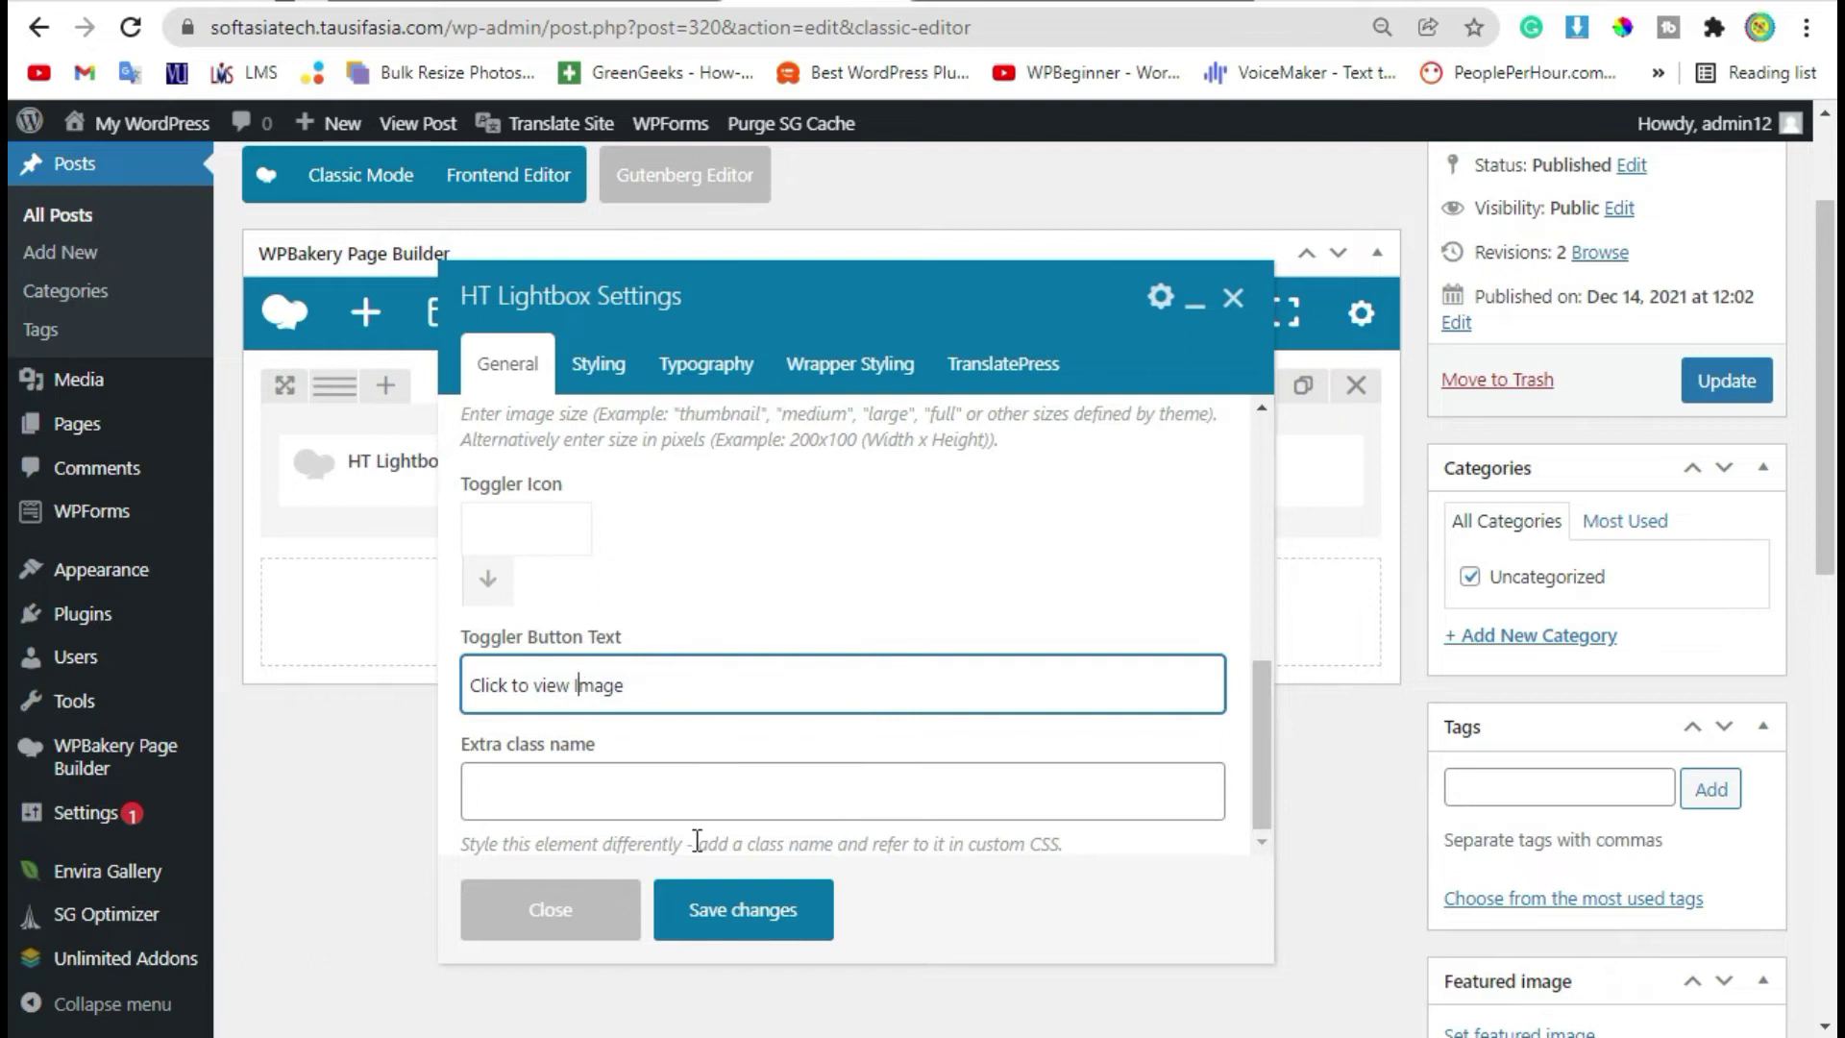
{"action": "left_click", "coordinate": [719, 911]}
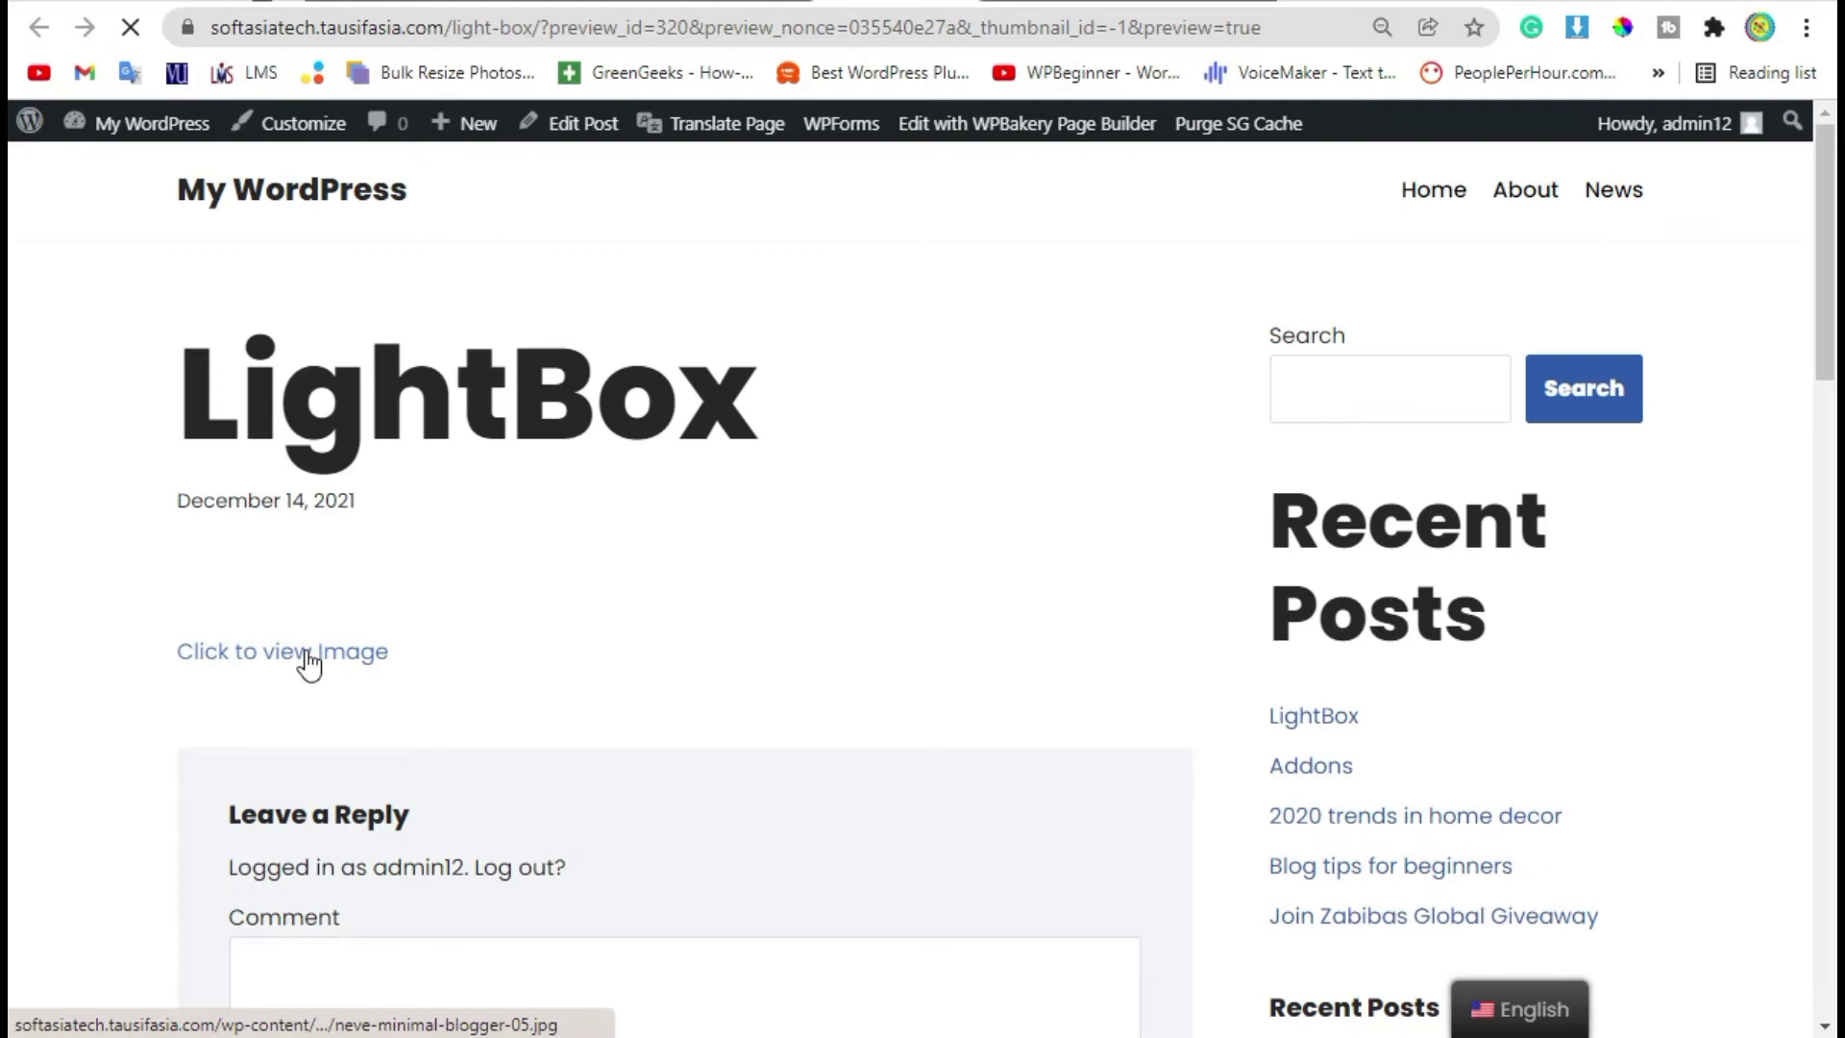
Step: In the preview, open the dome photo via 'Click to view Image' twice and close it each time
{"action": "left_click", "coordinate": [309, 659]}
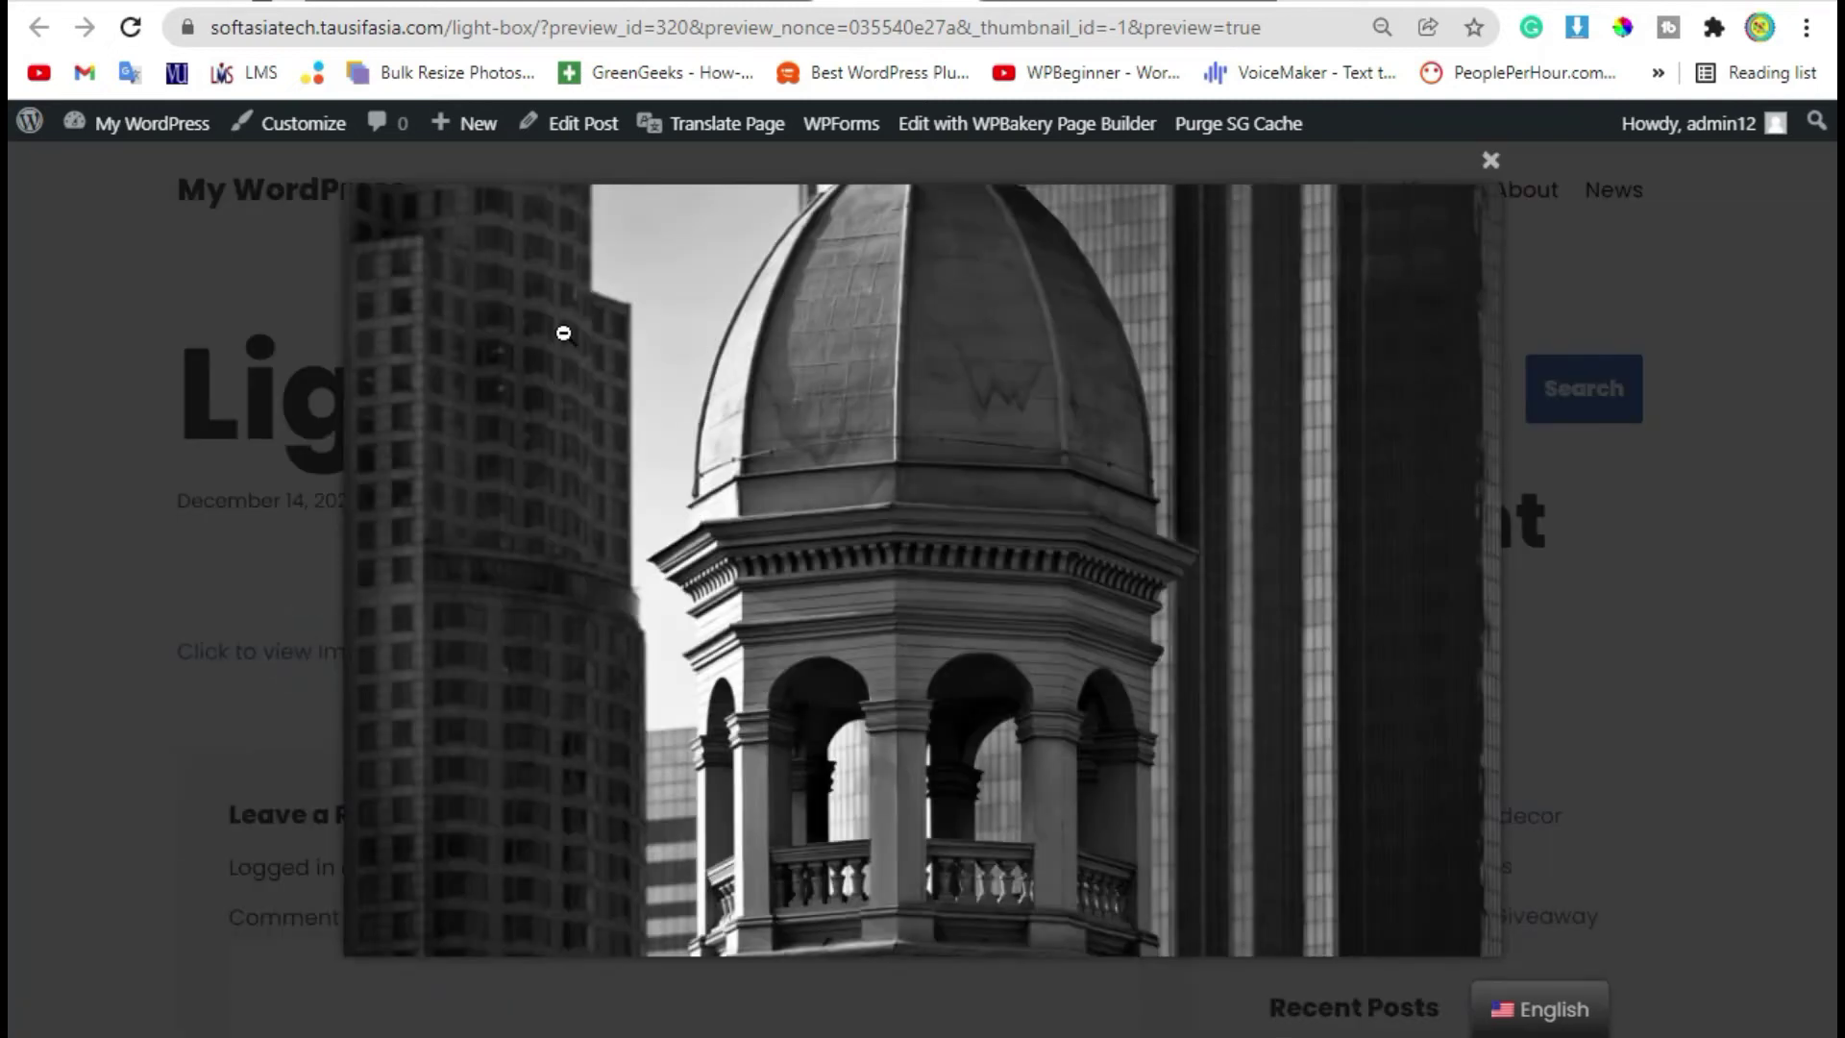
{"action": "left_click", "coordinate": [297, 321]}
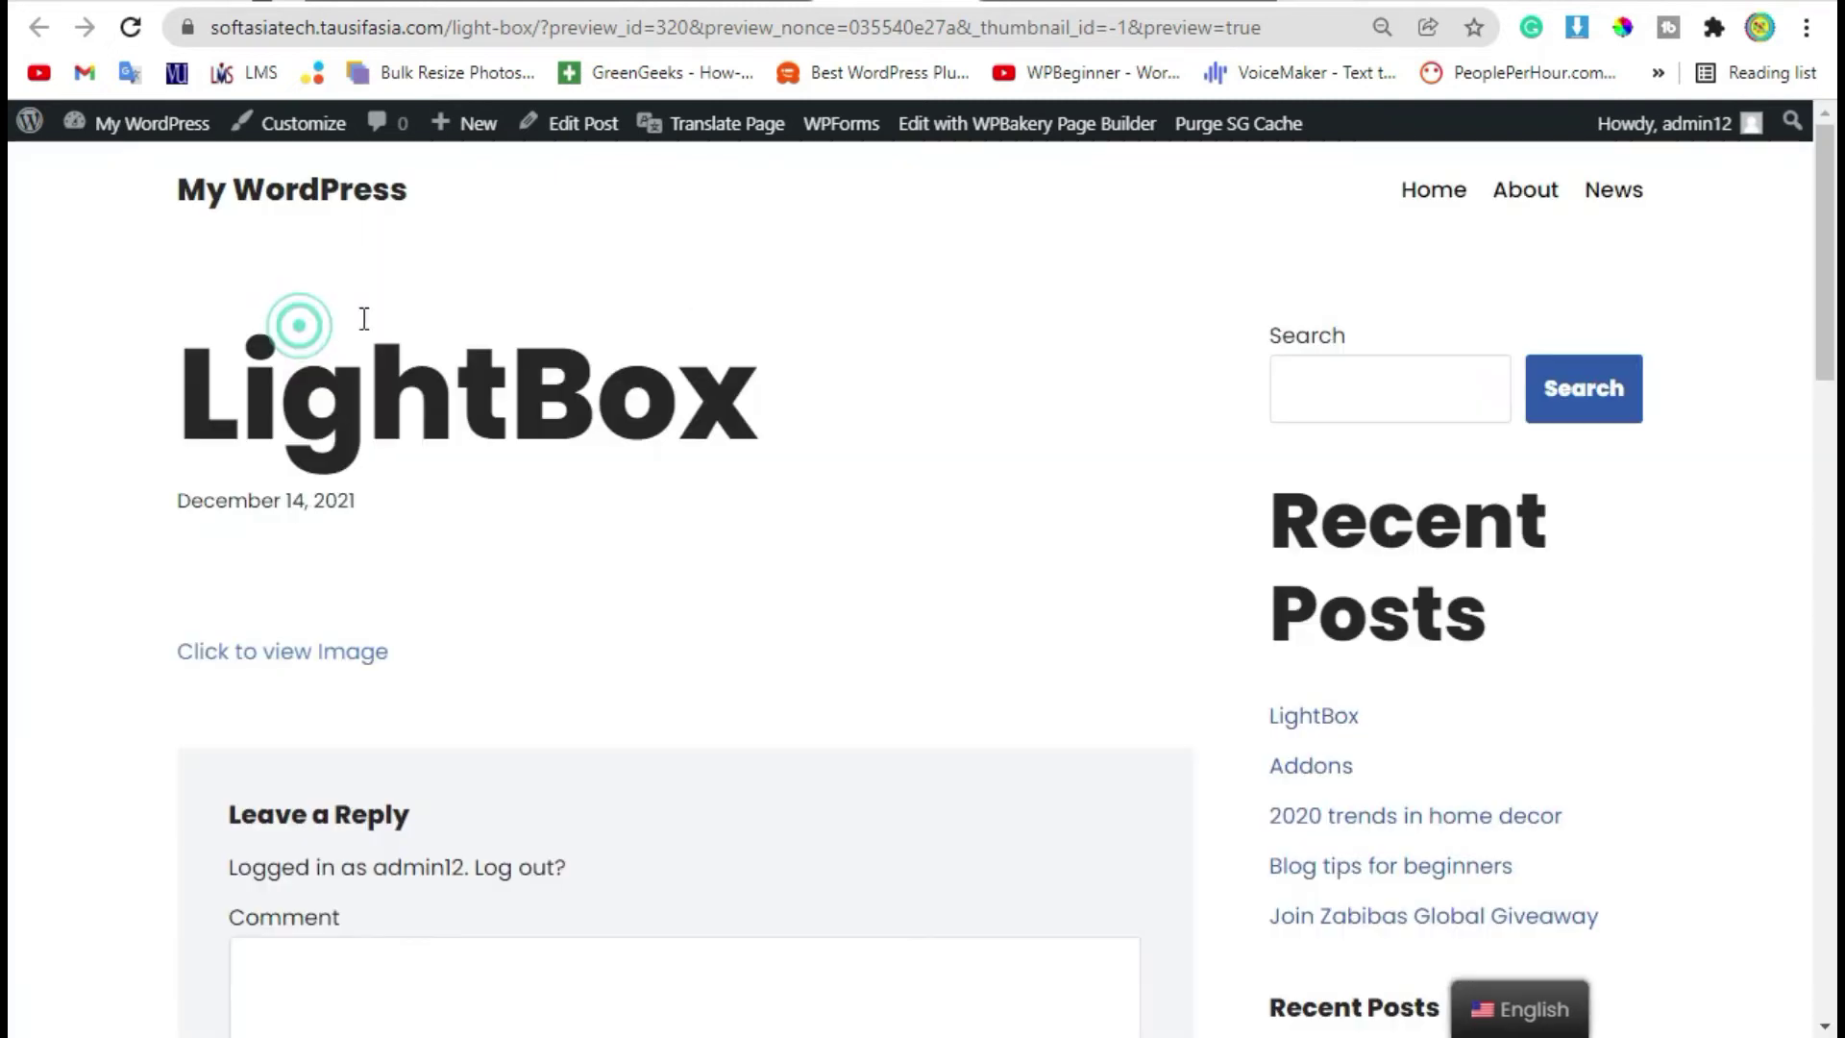
{"action": "left_click", "coordinate": [312, 661]}
{"action": "left_click", "coordinate": [116, 517]}
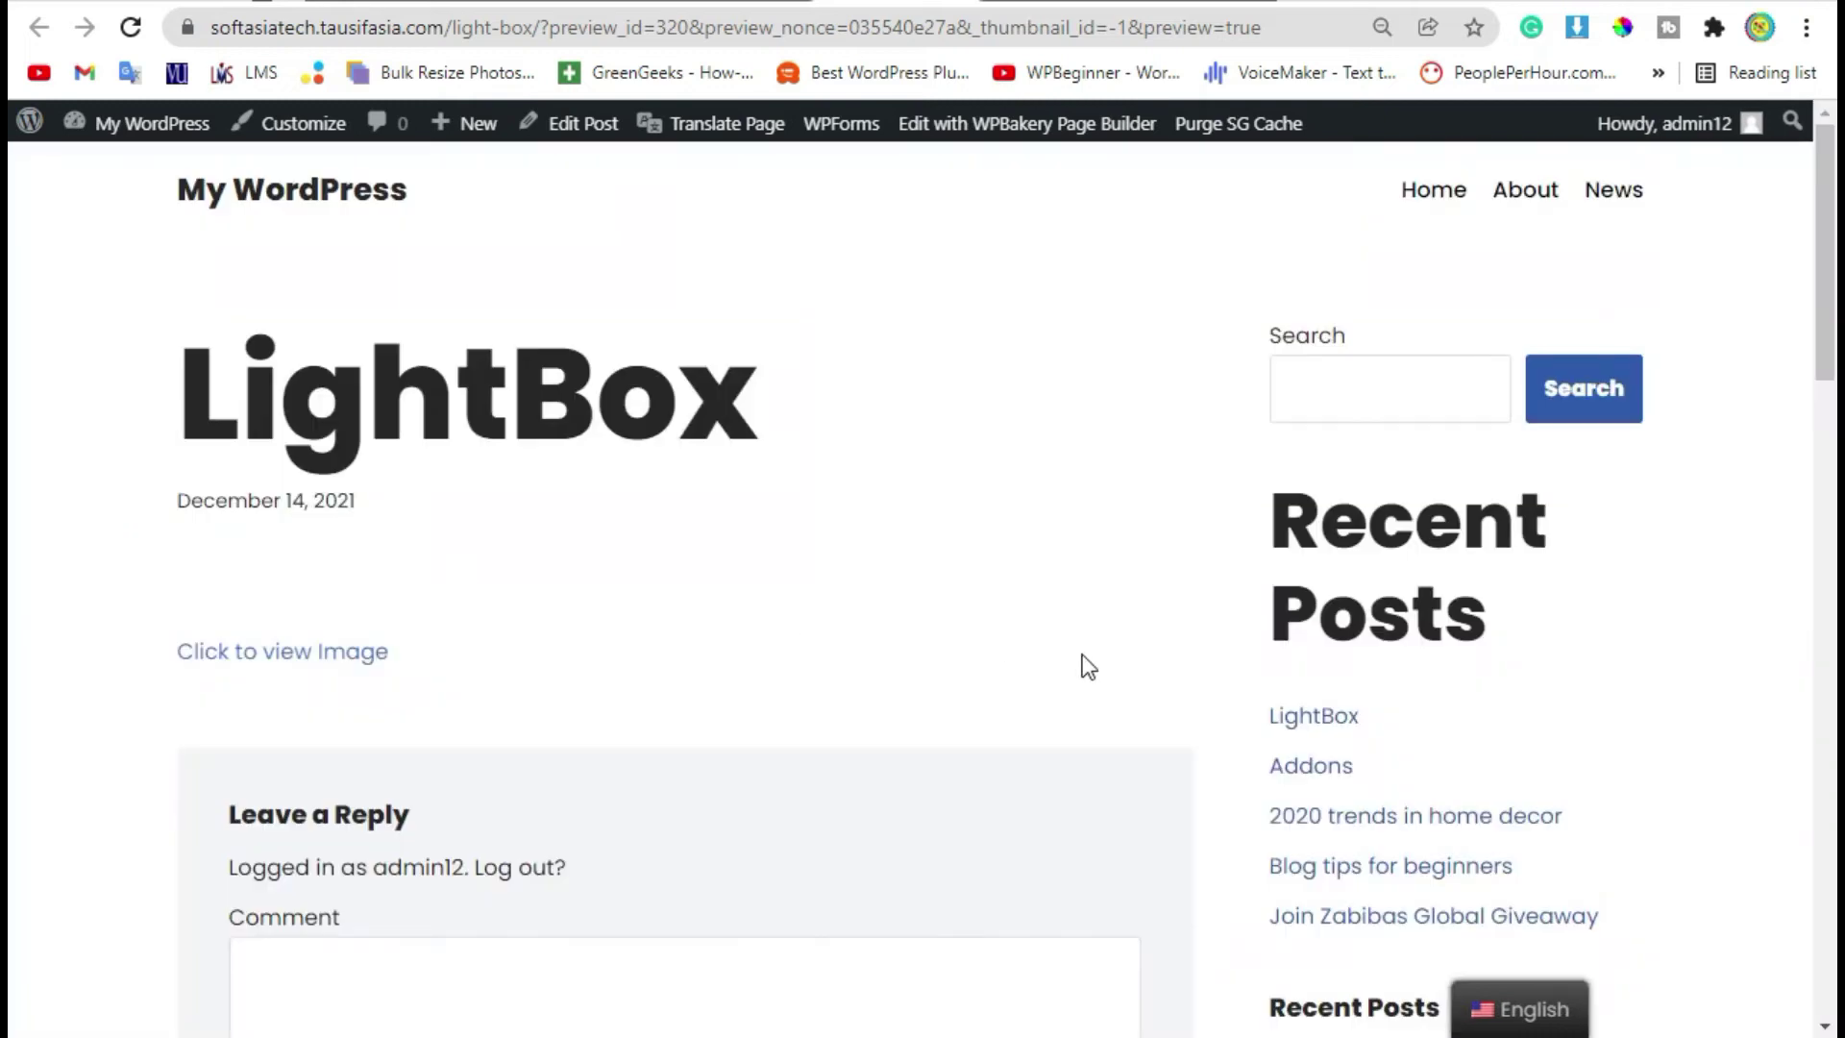
Step: Back in the post editor, change the HT Lightbox's Lightbox Type to Video
{"action": "key", "text": "ctrl+w"}
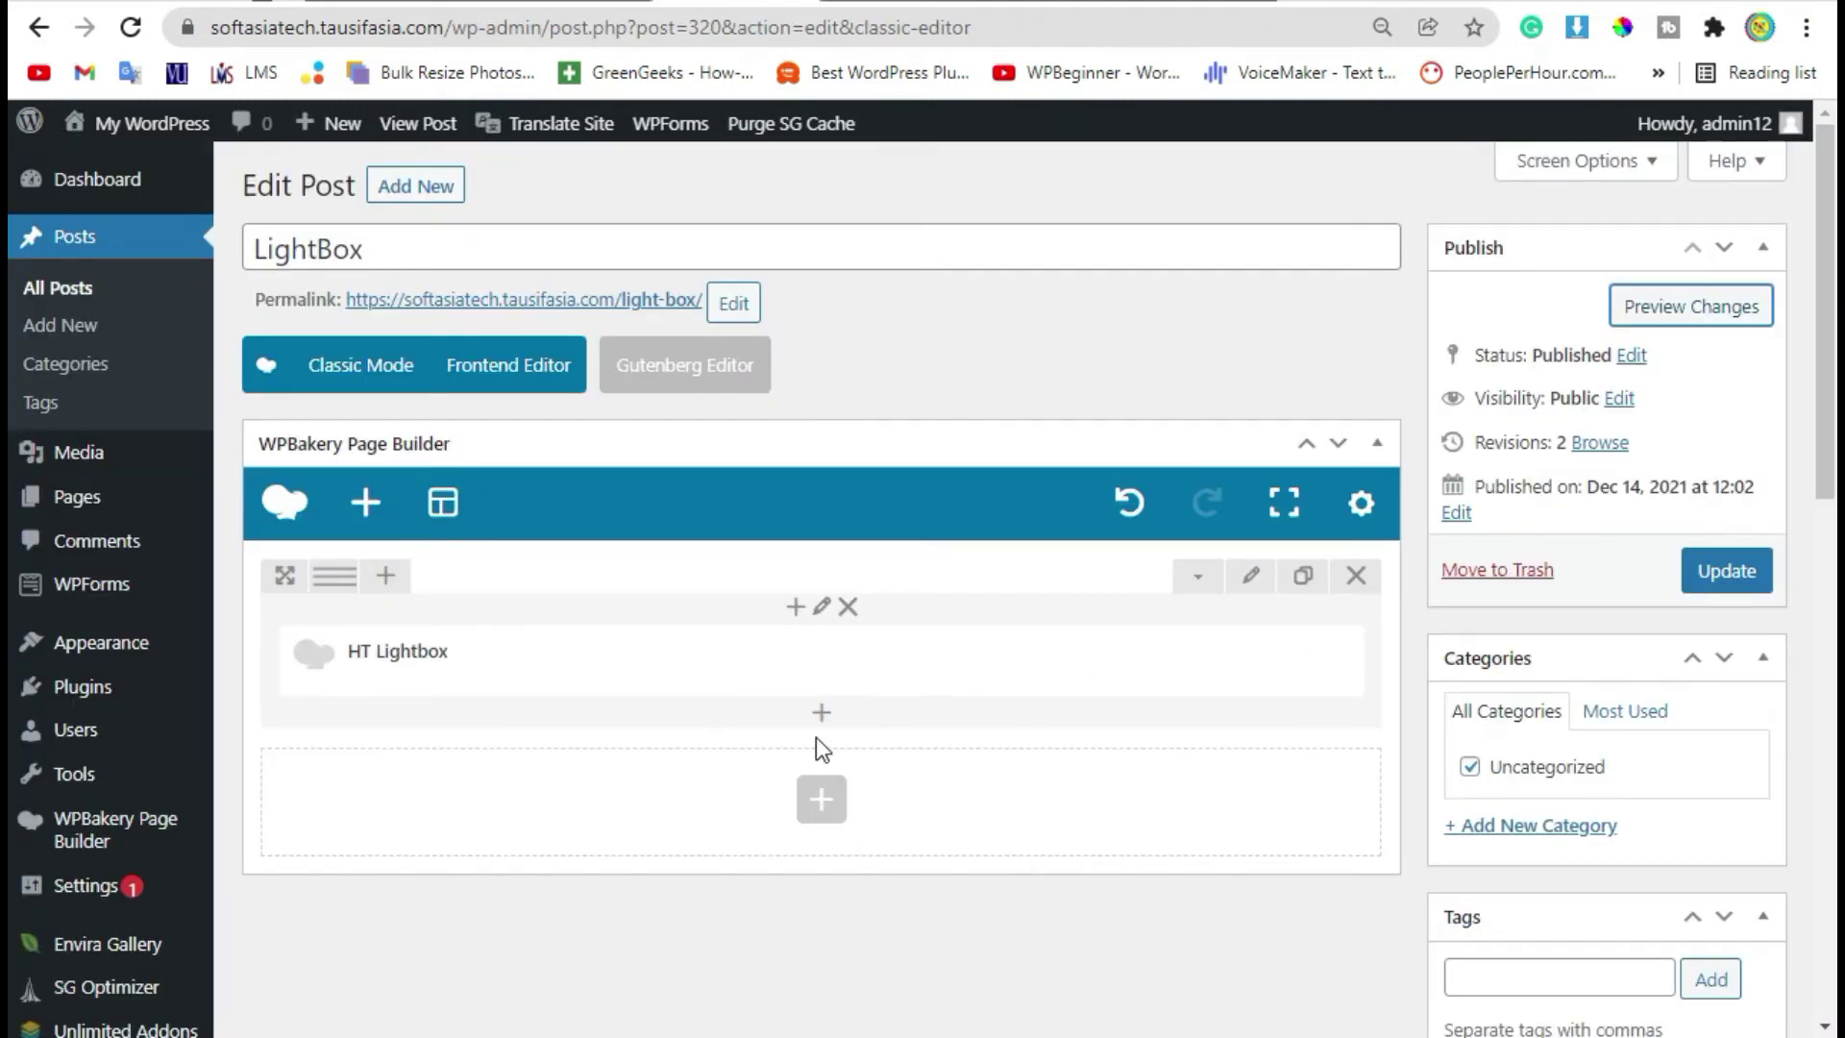
{"action": "left_click", "coordinate": [858, 661]}
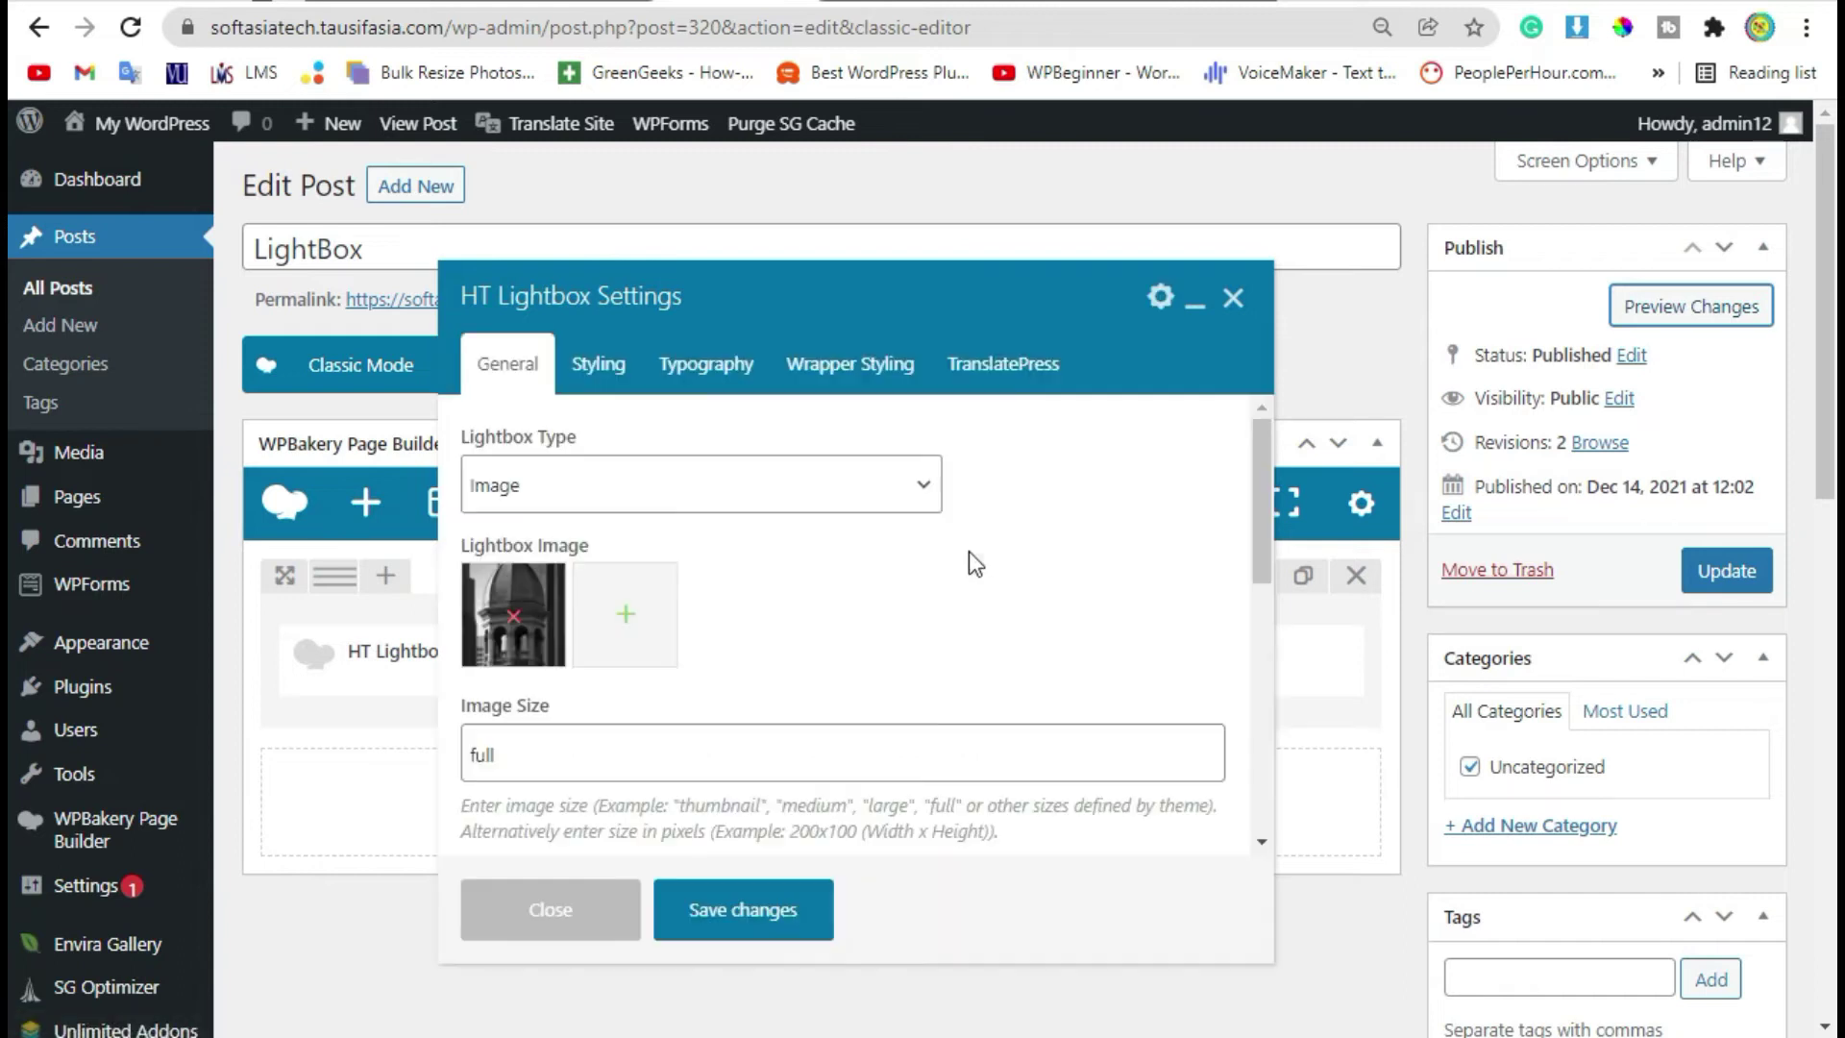
{"action": "left_click", "coordinate": [746, 493]}
{"action": "left_click", "coordinate": [671, 561]}
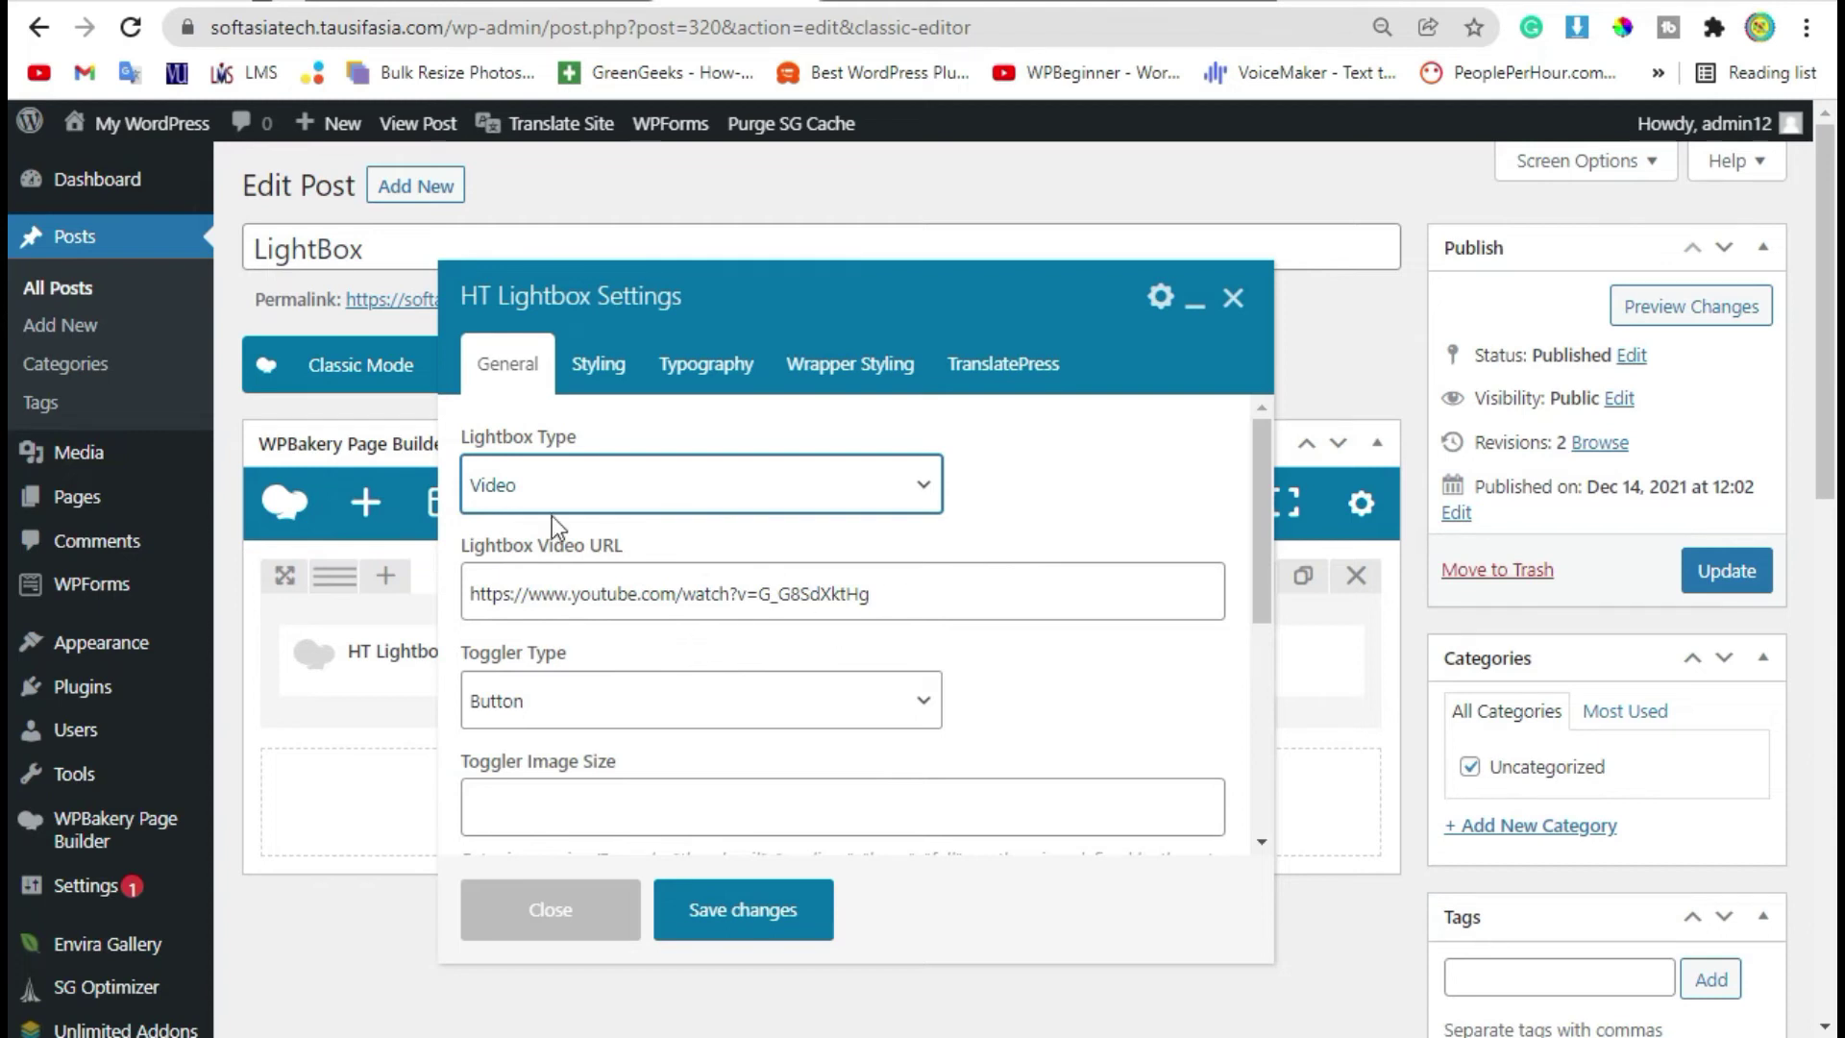
{"action": "mouse_move", "coordinate": [99, 458]}
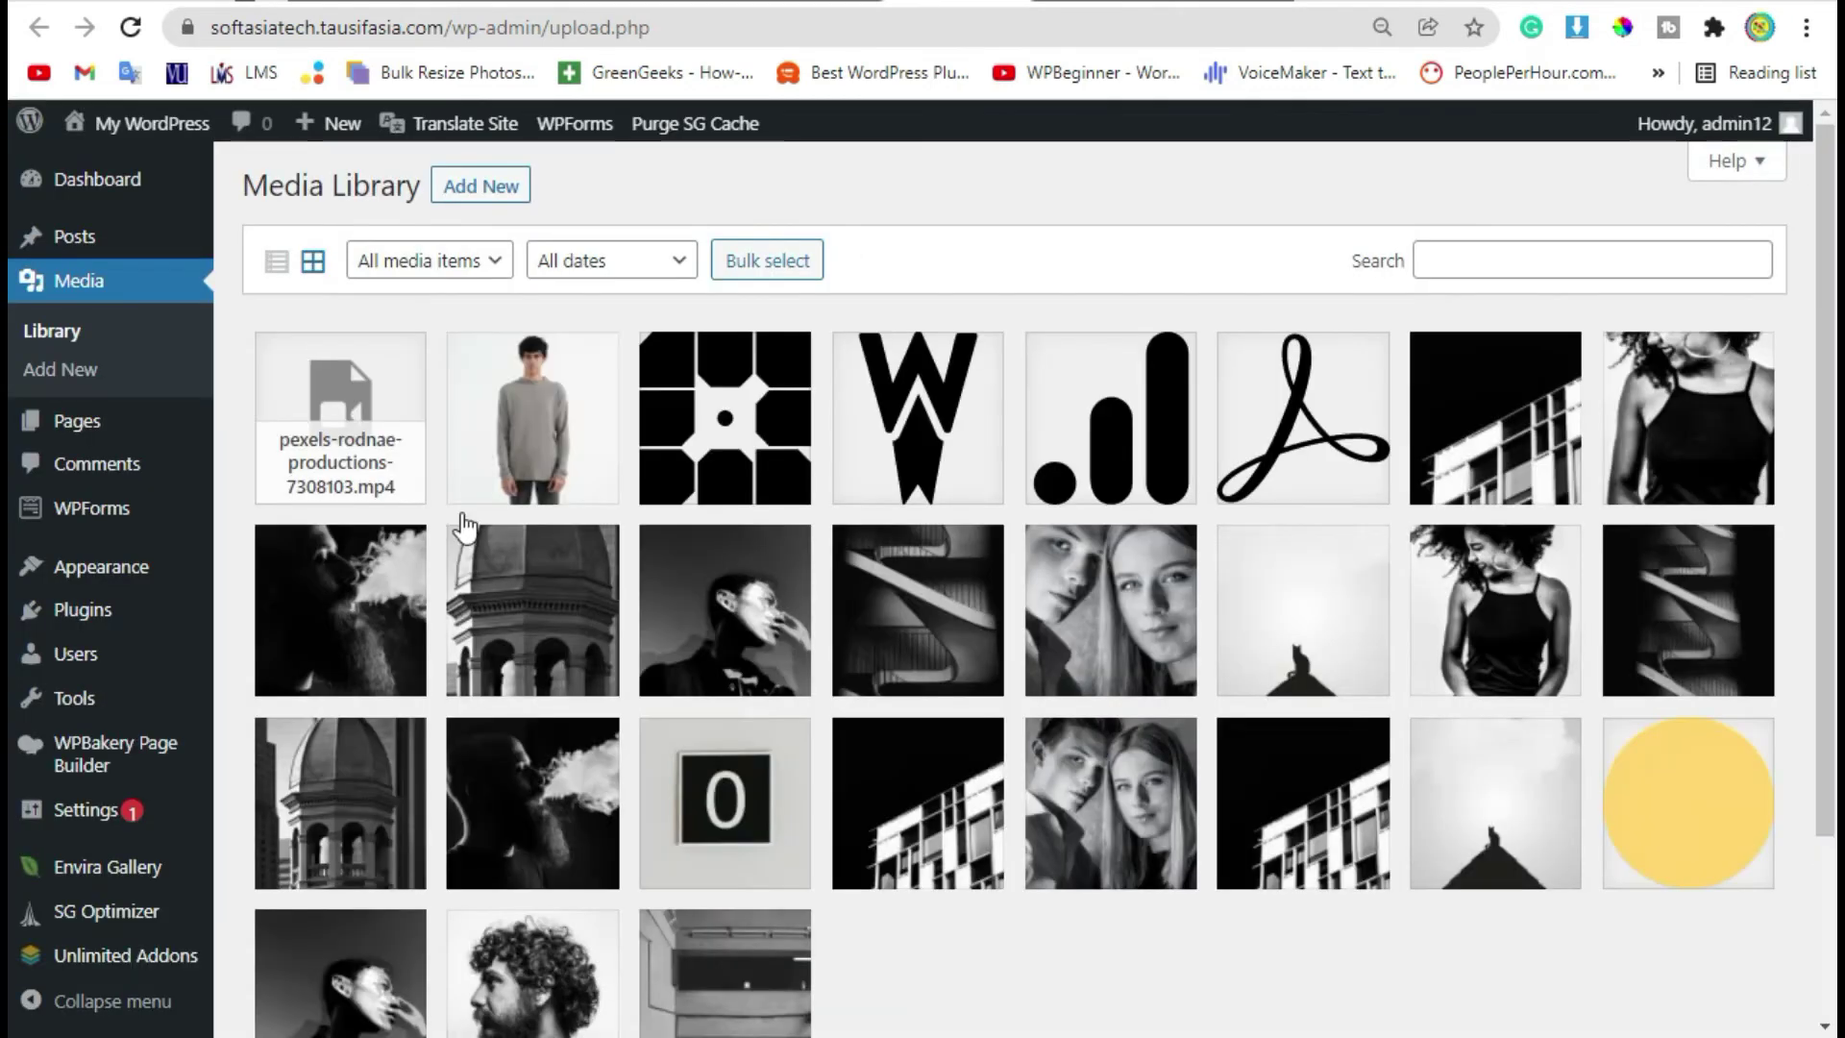
Step: Copy the file URL of pexels-rodnae-productions-7308103.mp4 from its attachment details
{"action": "left_click", "coordinate": [368, 447]}
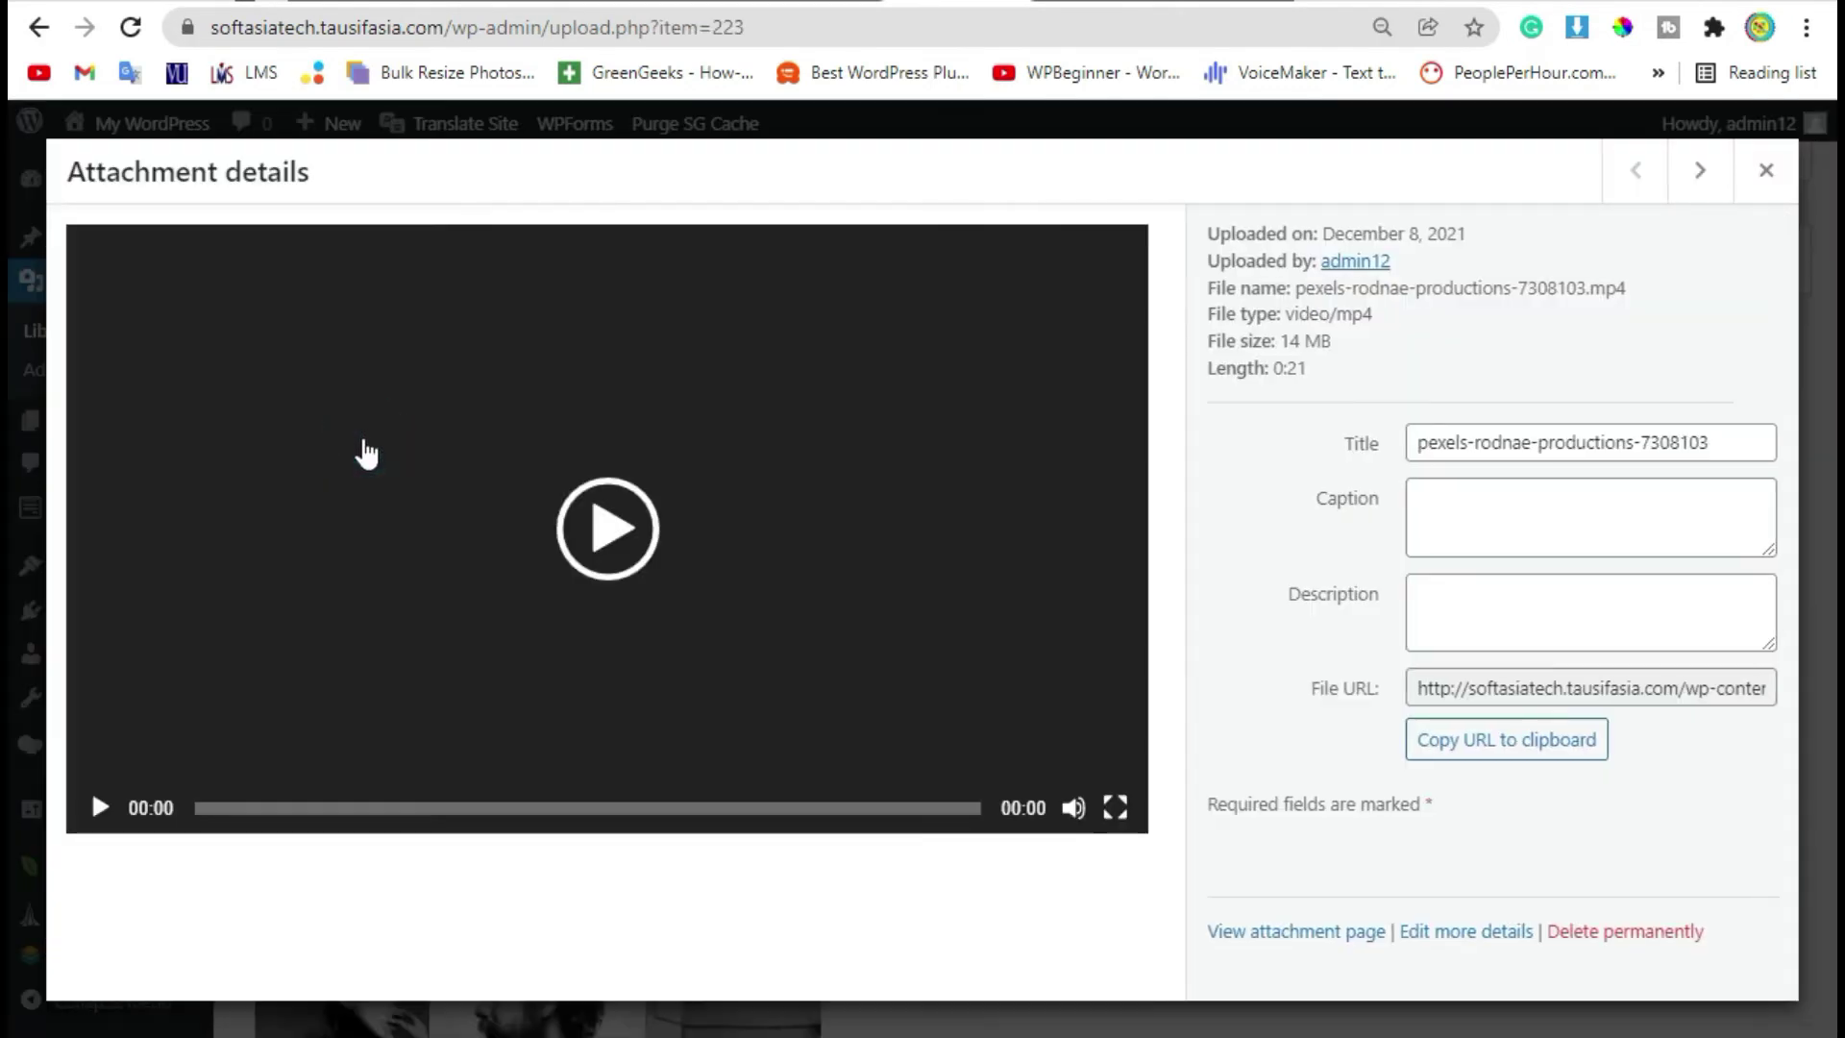
{"action": "left_click", "coordinate": [1511, 752]}
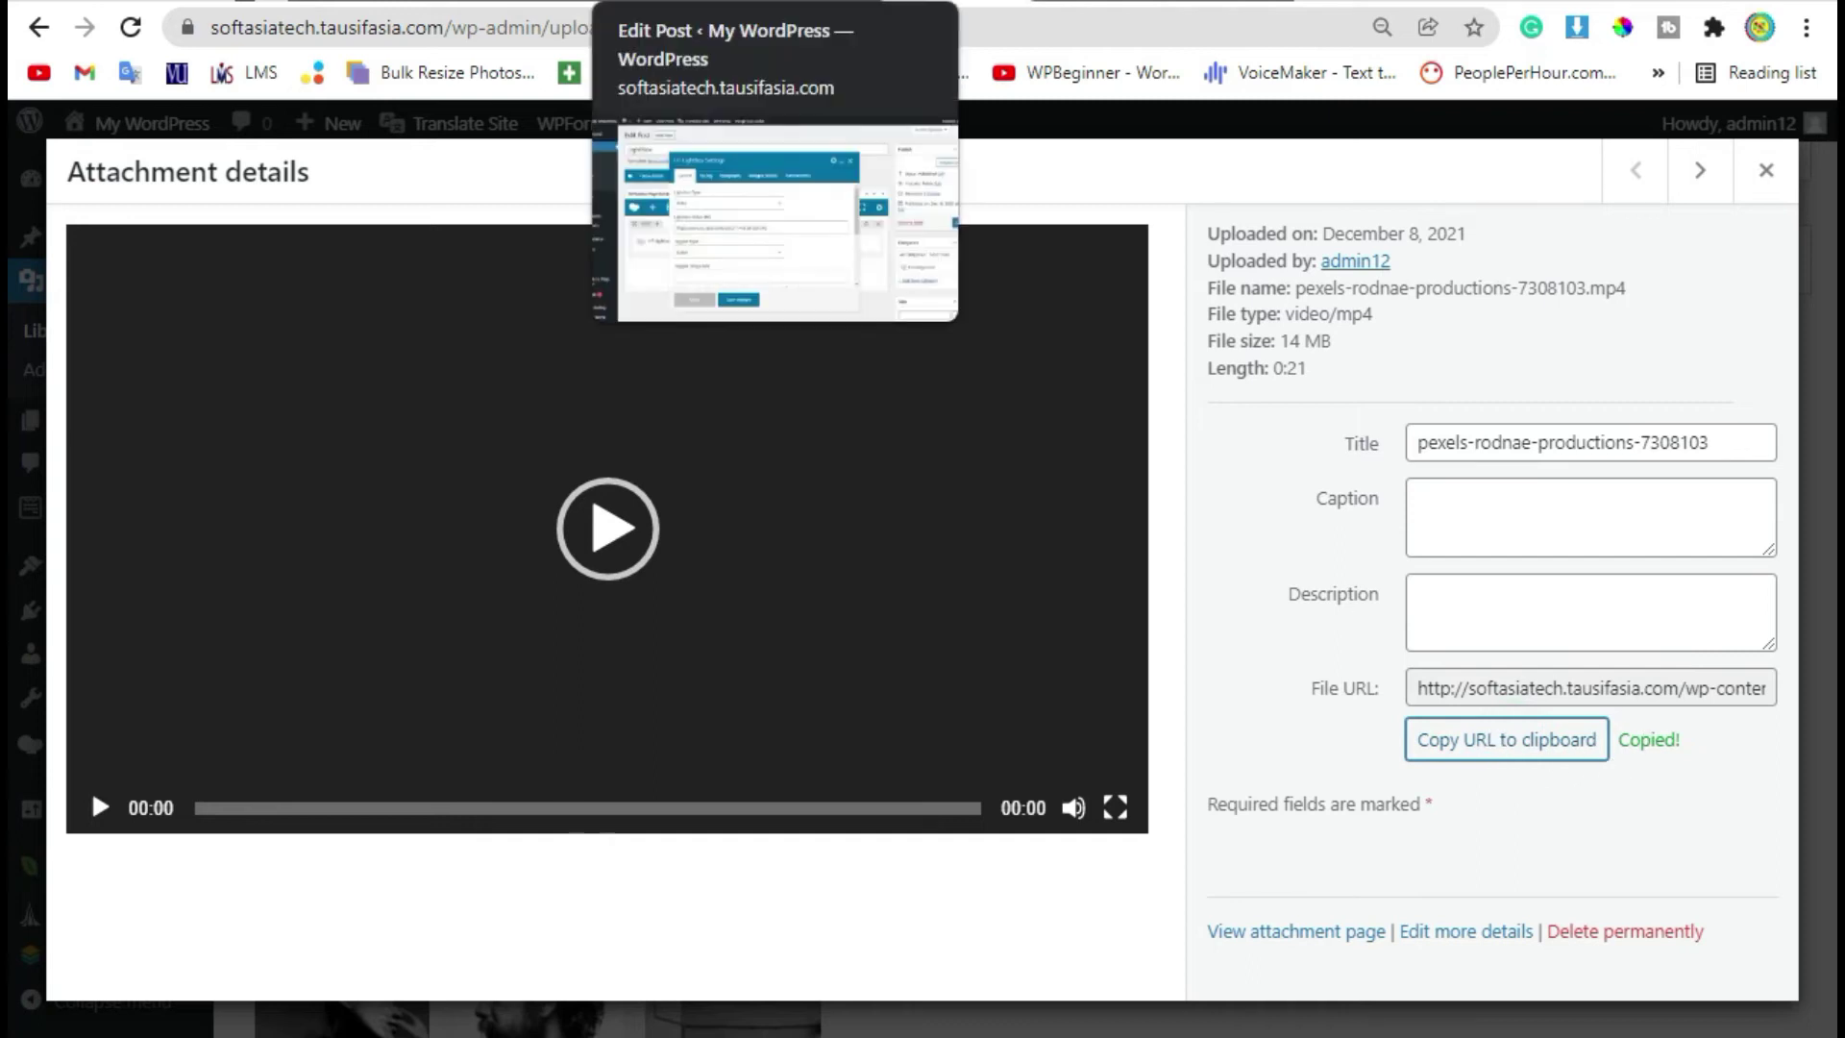
{"action": "left_click", "coordinate": [673, 1]}
Step: Replace the YouTube link in the Lightbox video URL with the pexels-rodnae-productions-7308103.mp4 URL and save
{"action": "left_click_drag", "start_coordinate": [901, 591], "coordinate": [467, 590]}
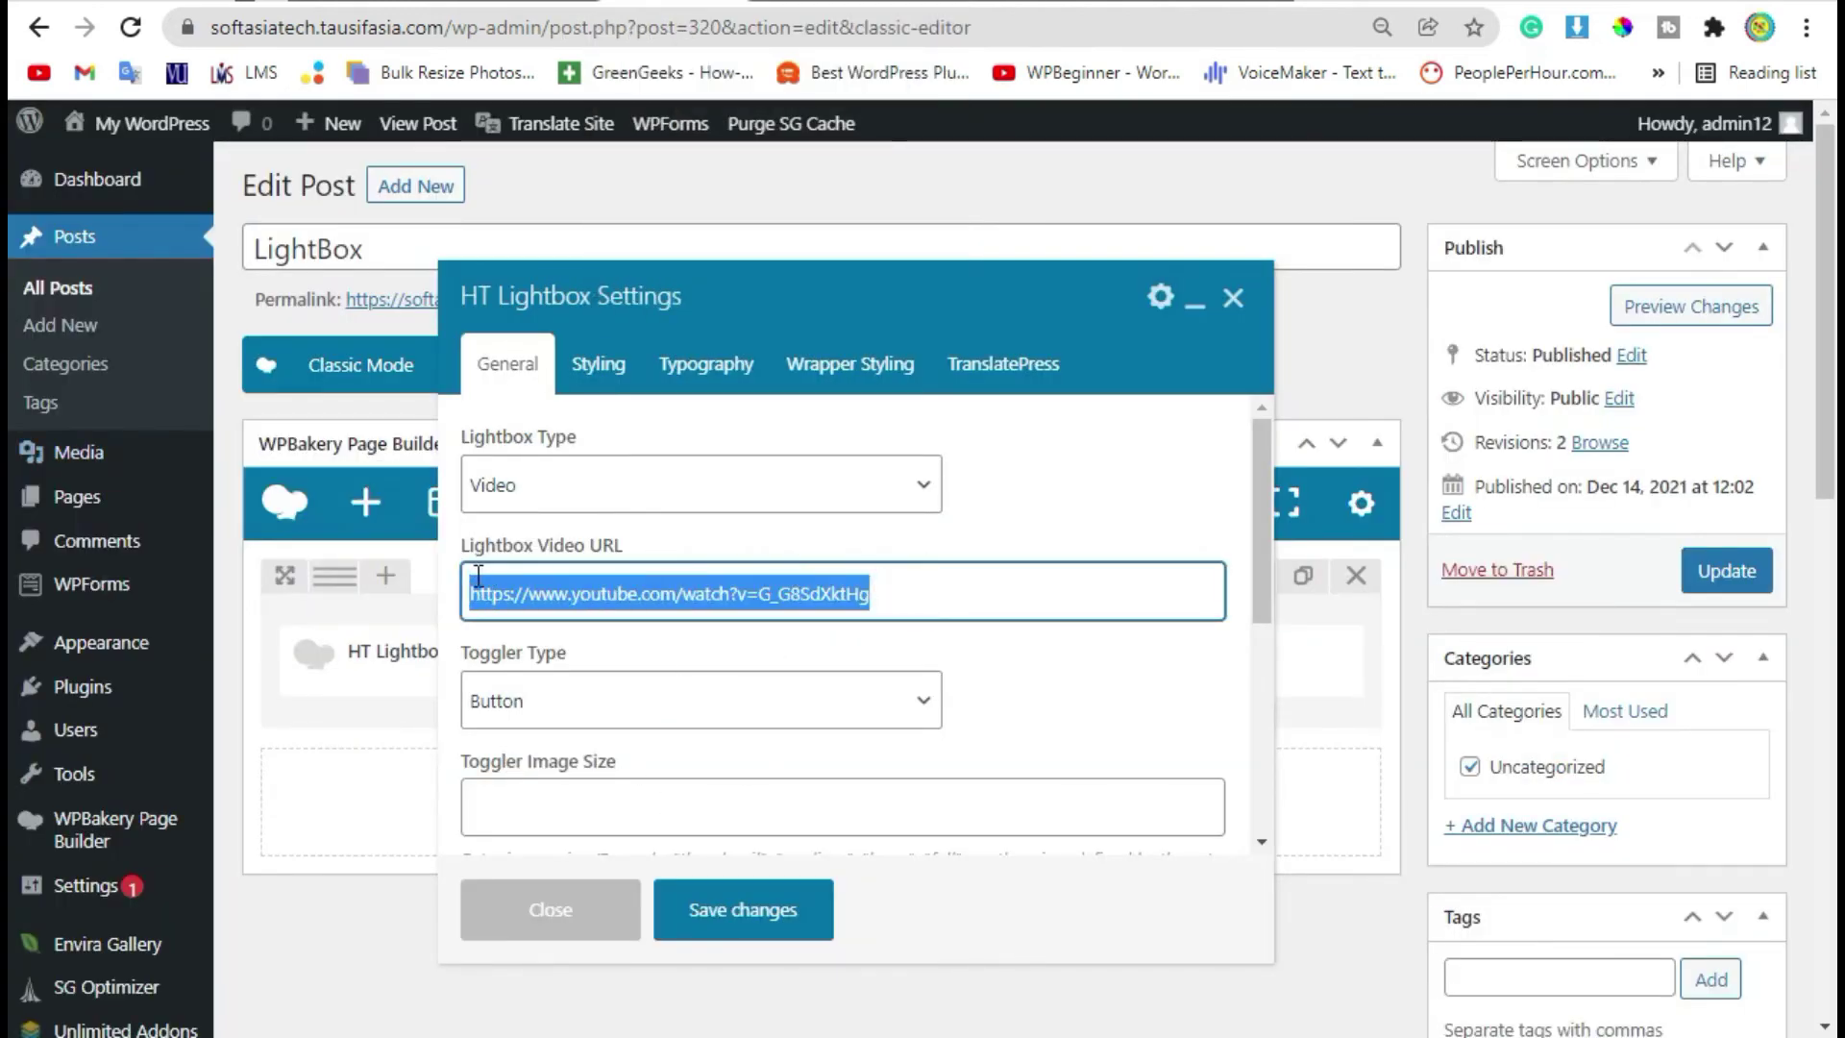
{"action": "key", "text": "ctrl+v"}
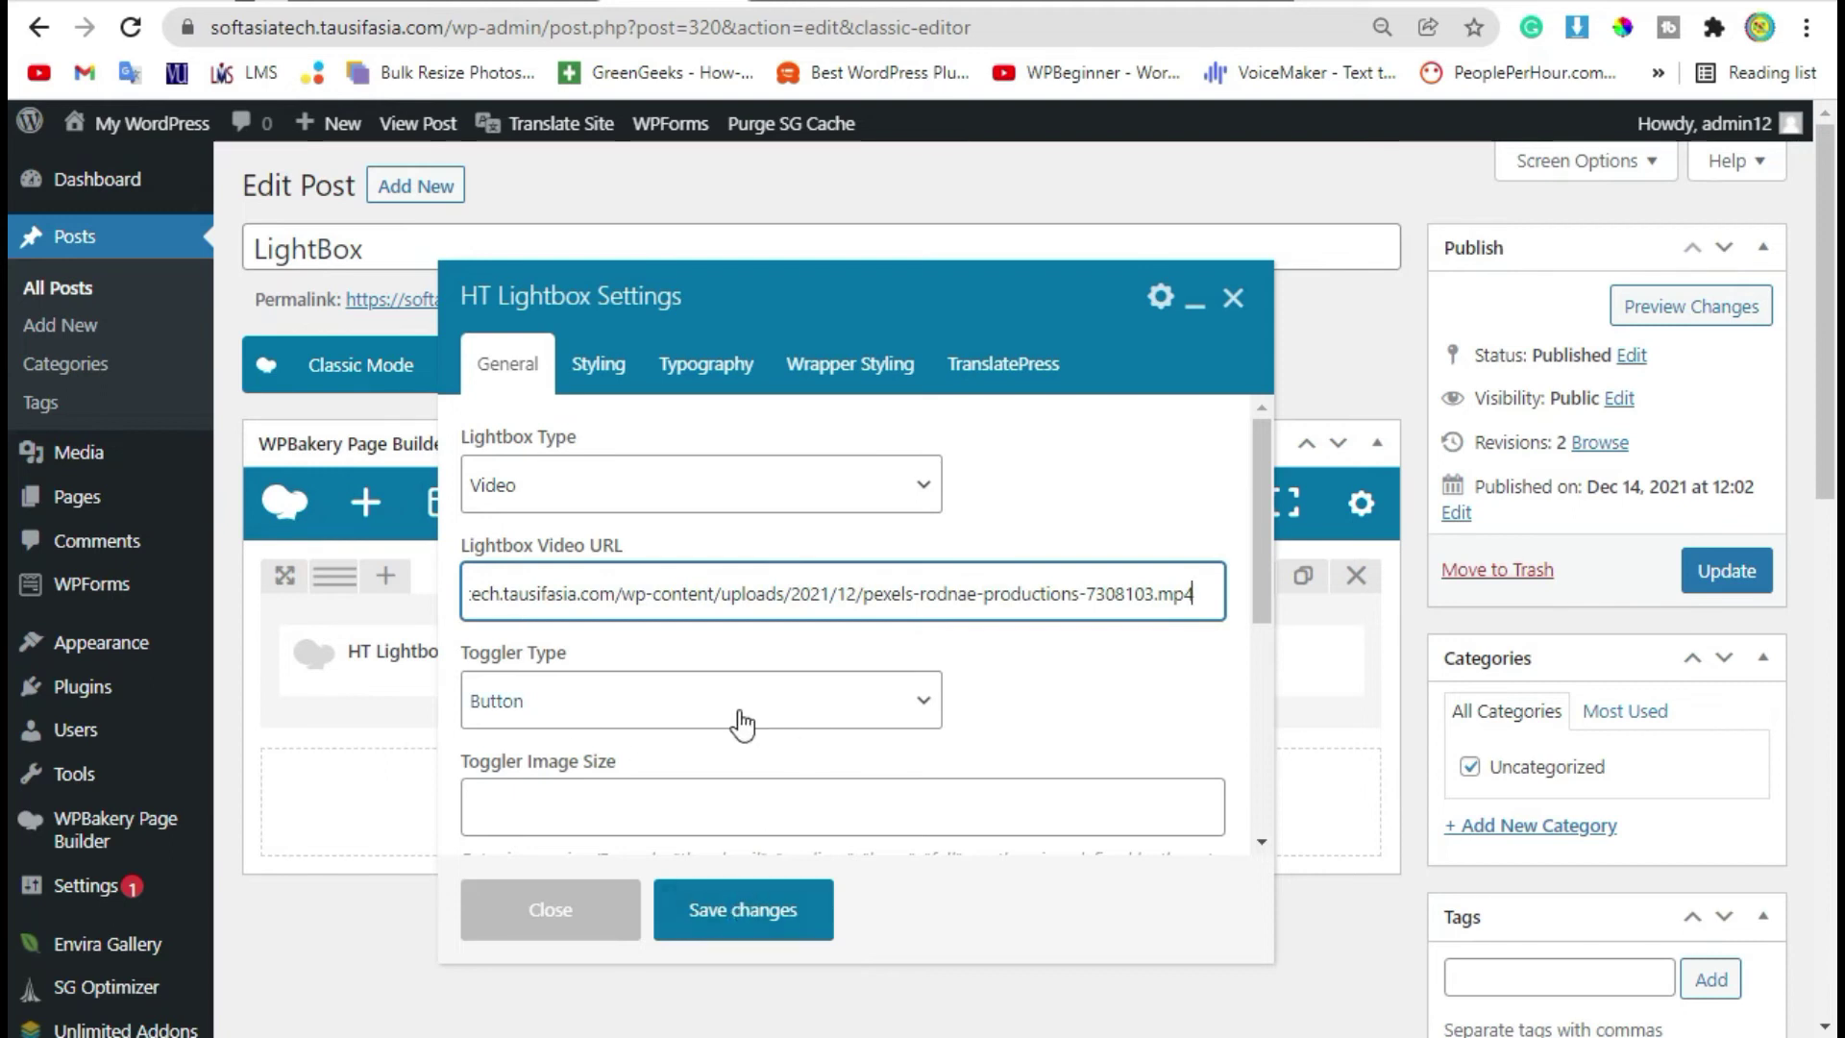
{"action": "scroll", "coordinate": [742, 723], "scroll_direction": "down", "scroll_amount": 2}
{"action": "left_click", "coordinate": [717, 906]}
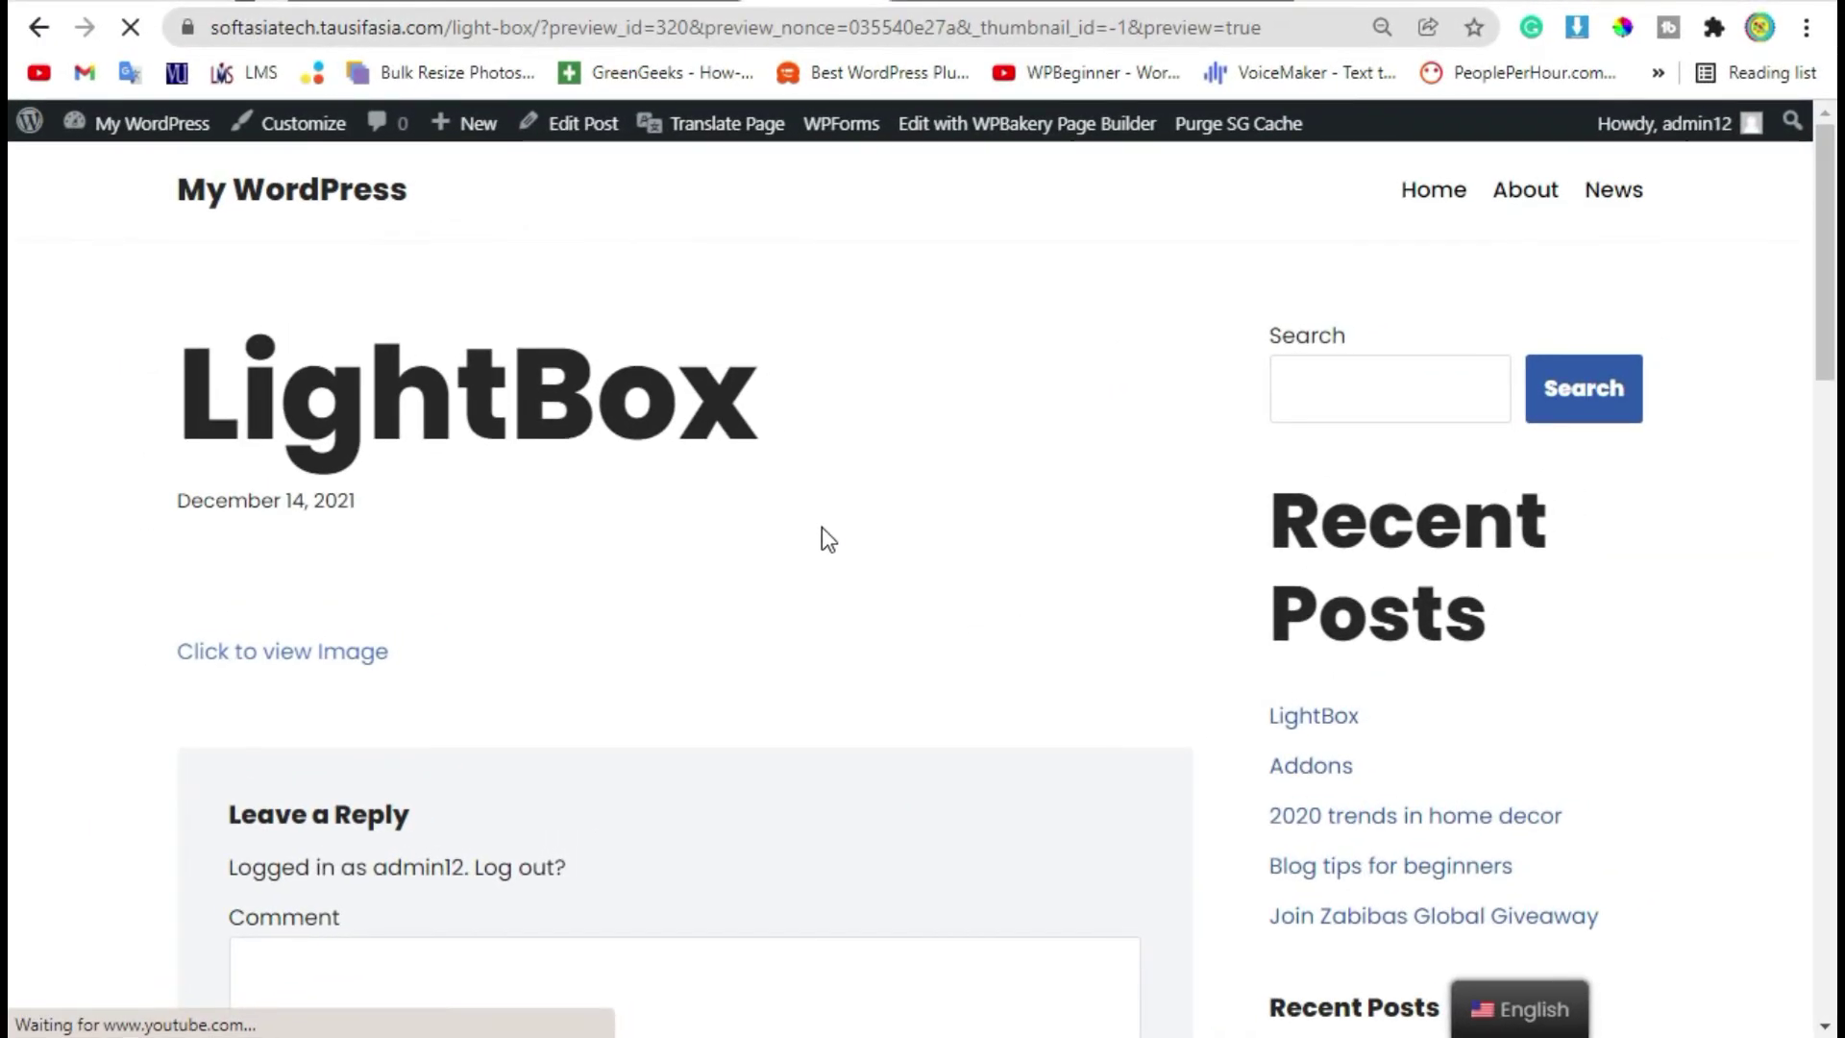
{"action": "left_click", "coordinate": [256, 657]}
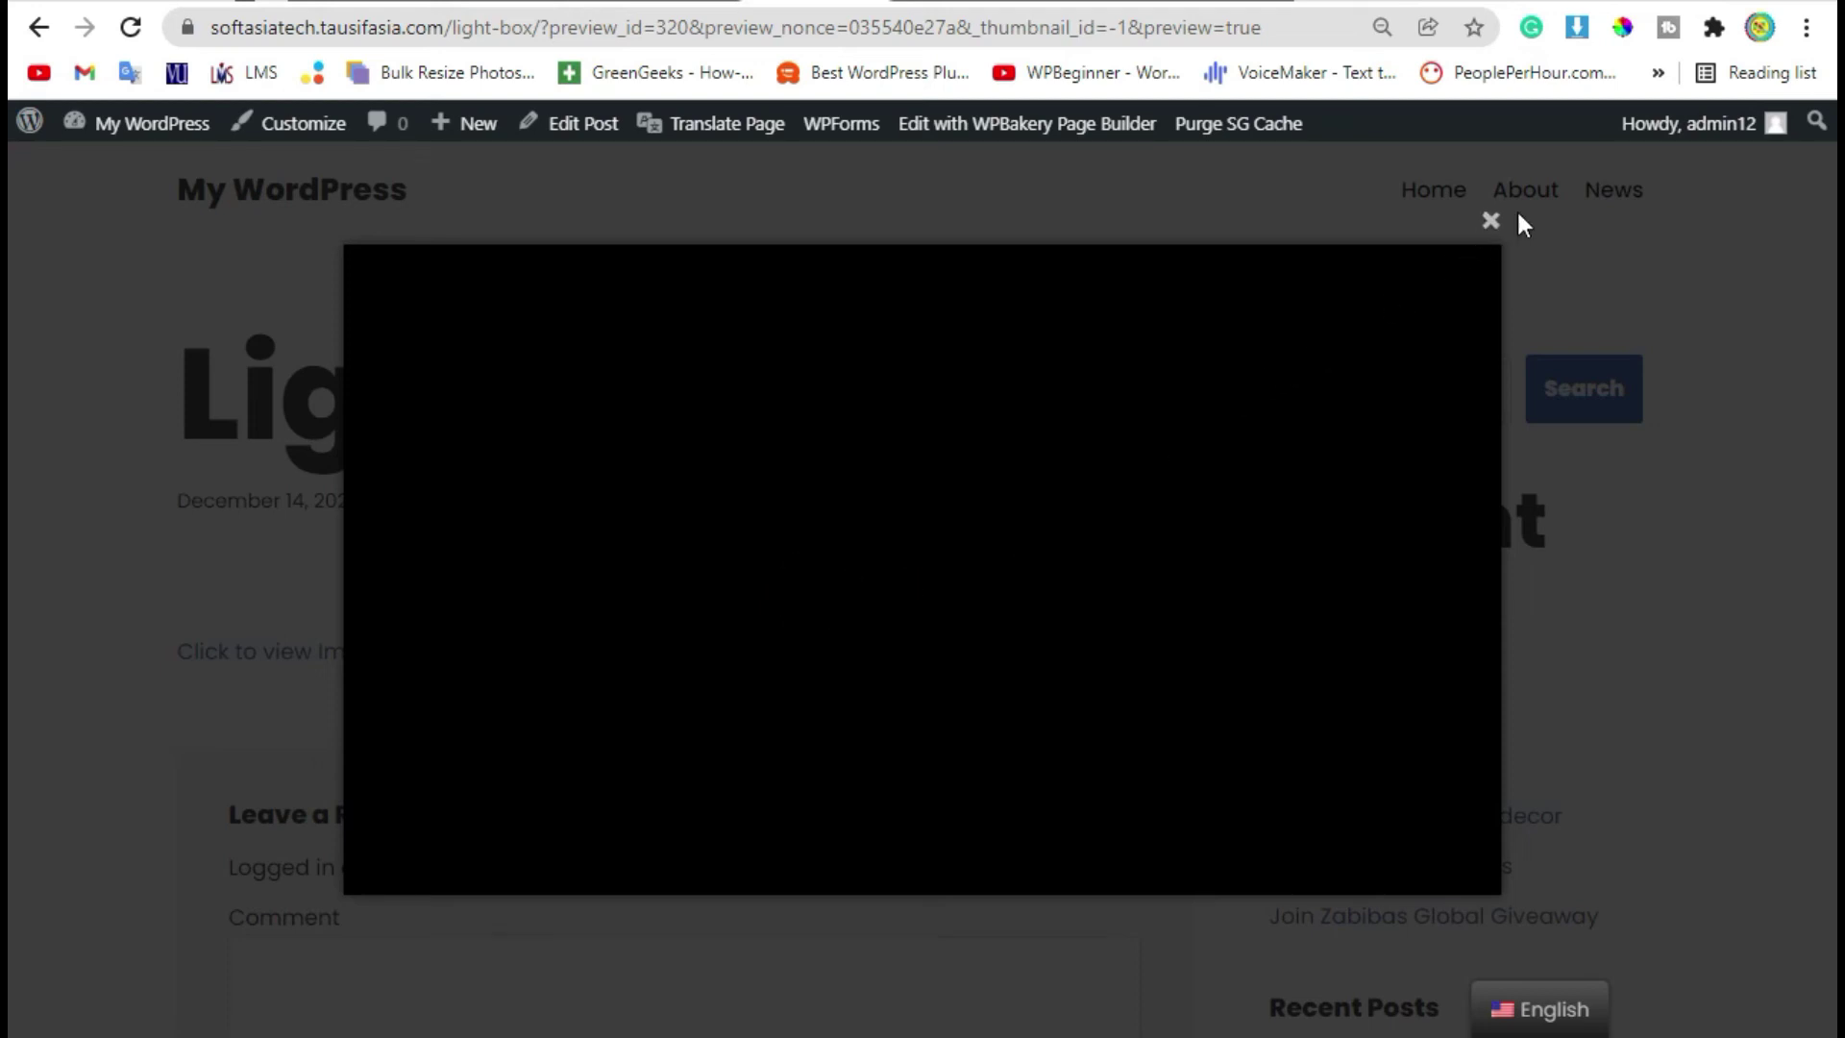
{"action": "left_click", "coordinate": [1490, 222]}
{"action": "left_click", "coordinate": [290, 644]}
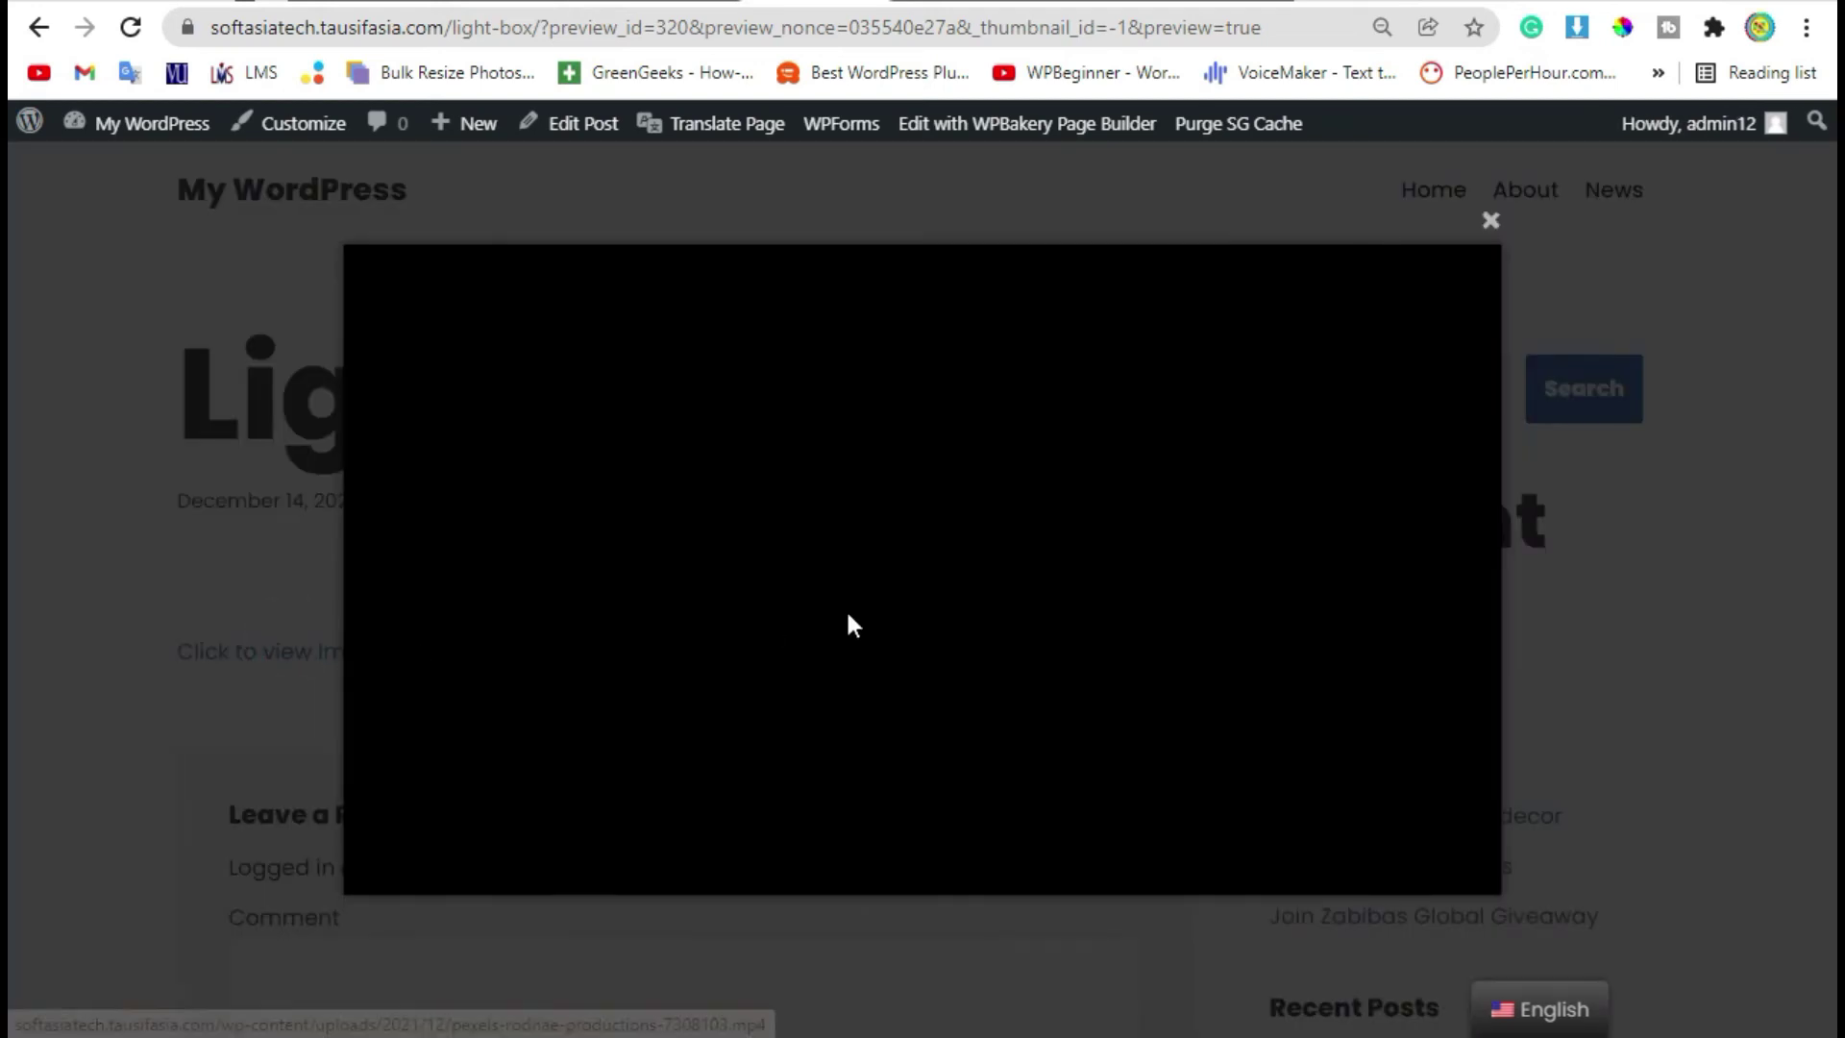
{"action": "left_click", "coordinate": [1361, 222]}
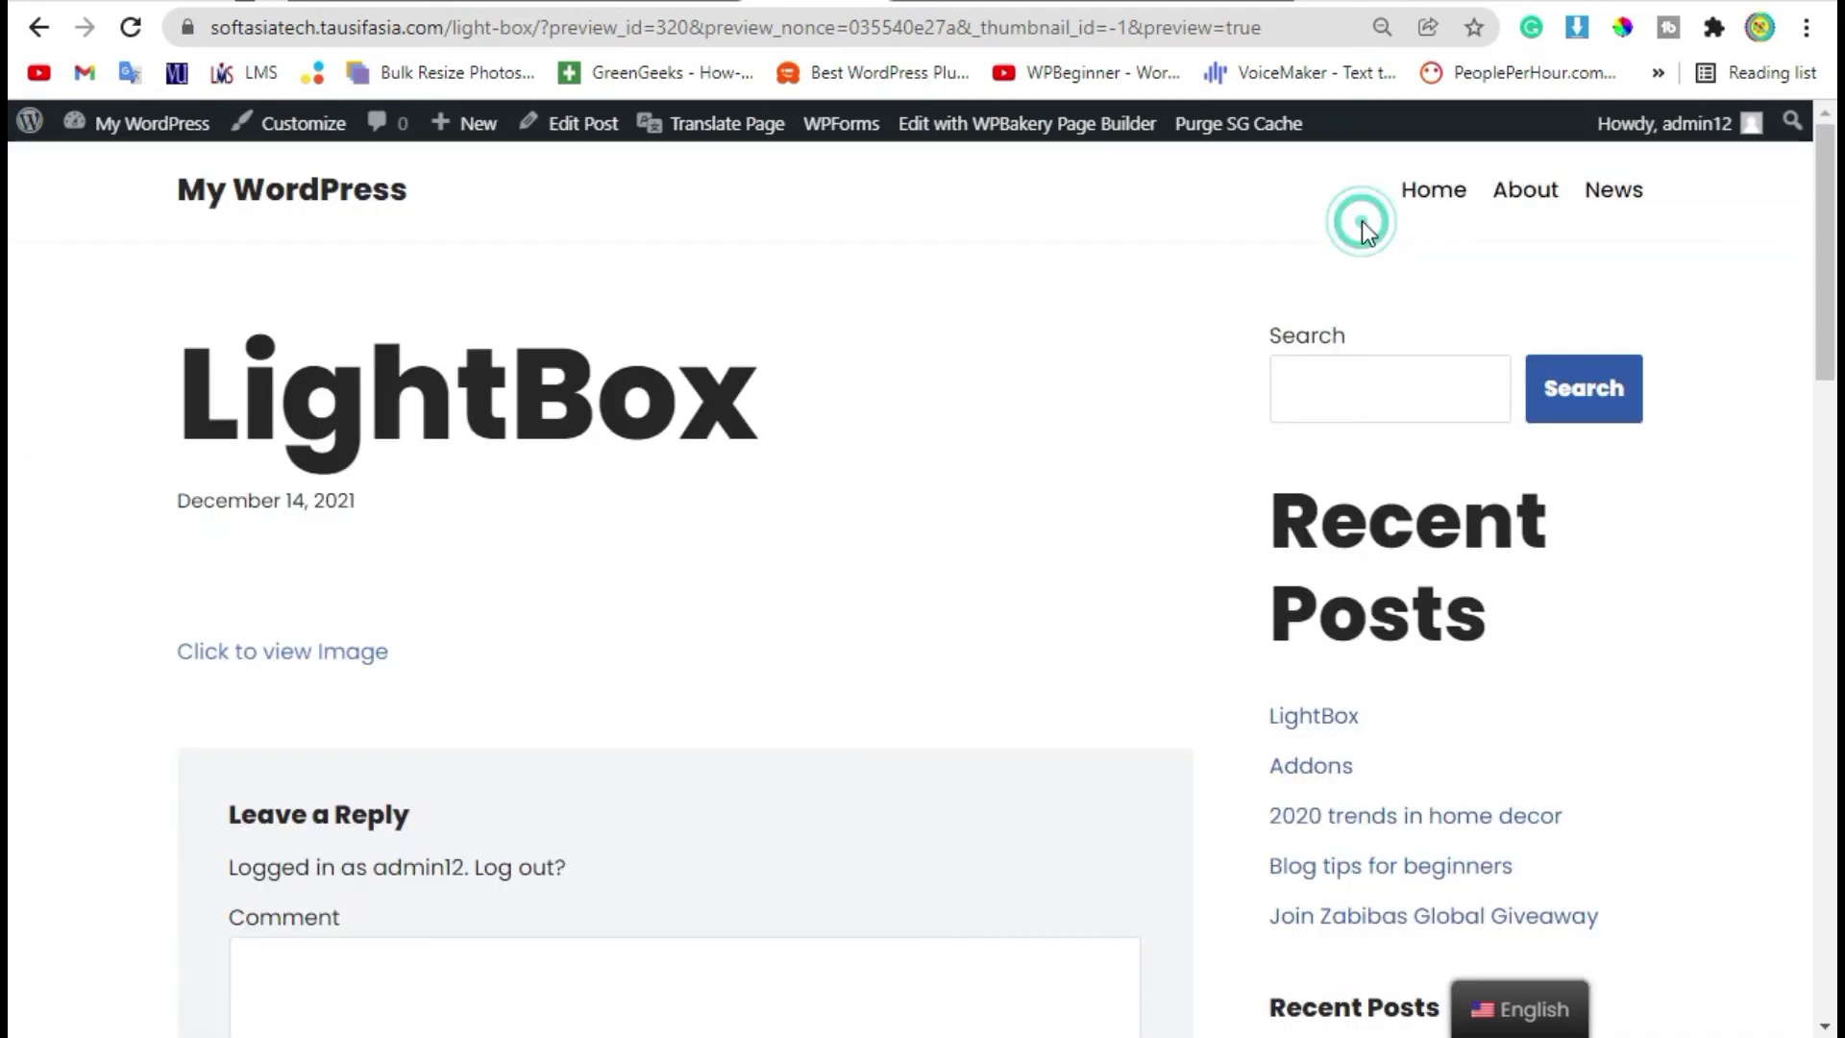
{"action": "left_click", "coordinate": [515, 672]}
{"action": "left_click", "coordinate": [107, 564]}
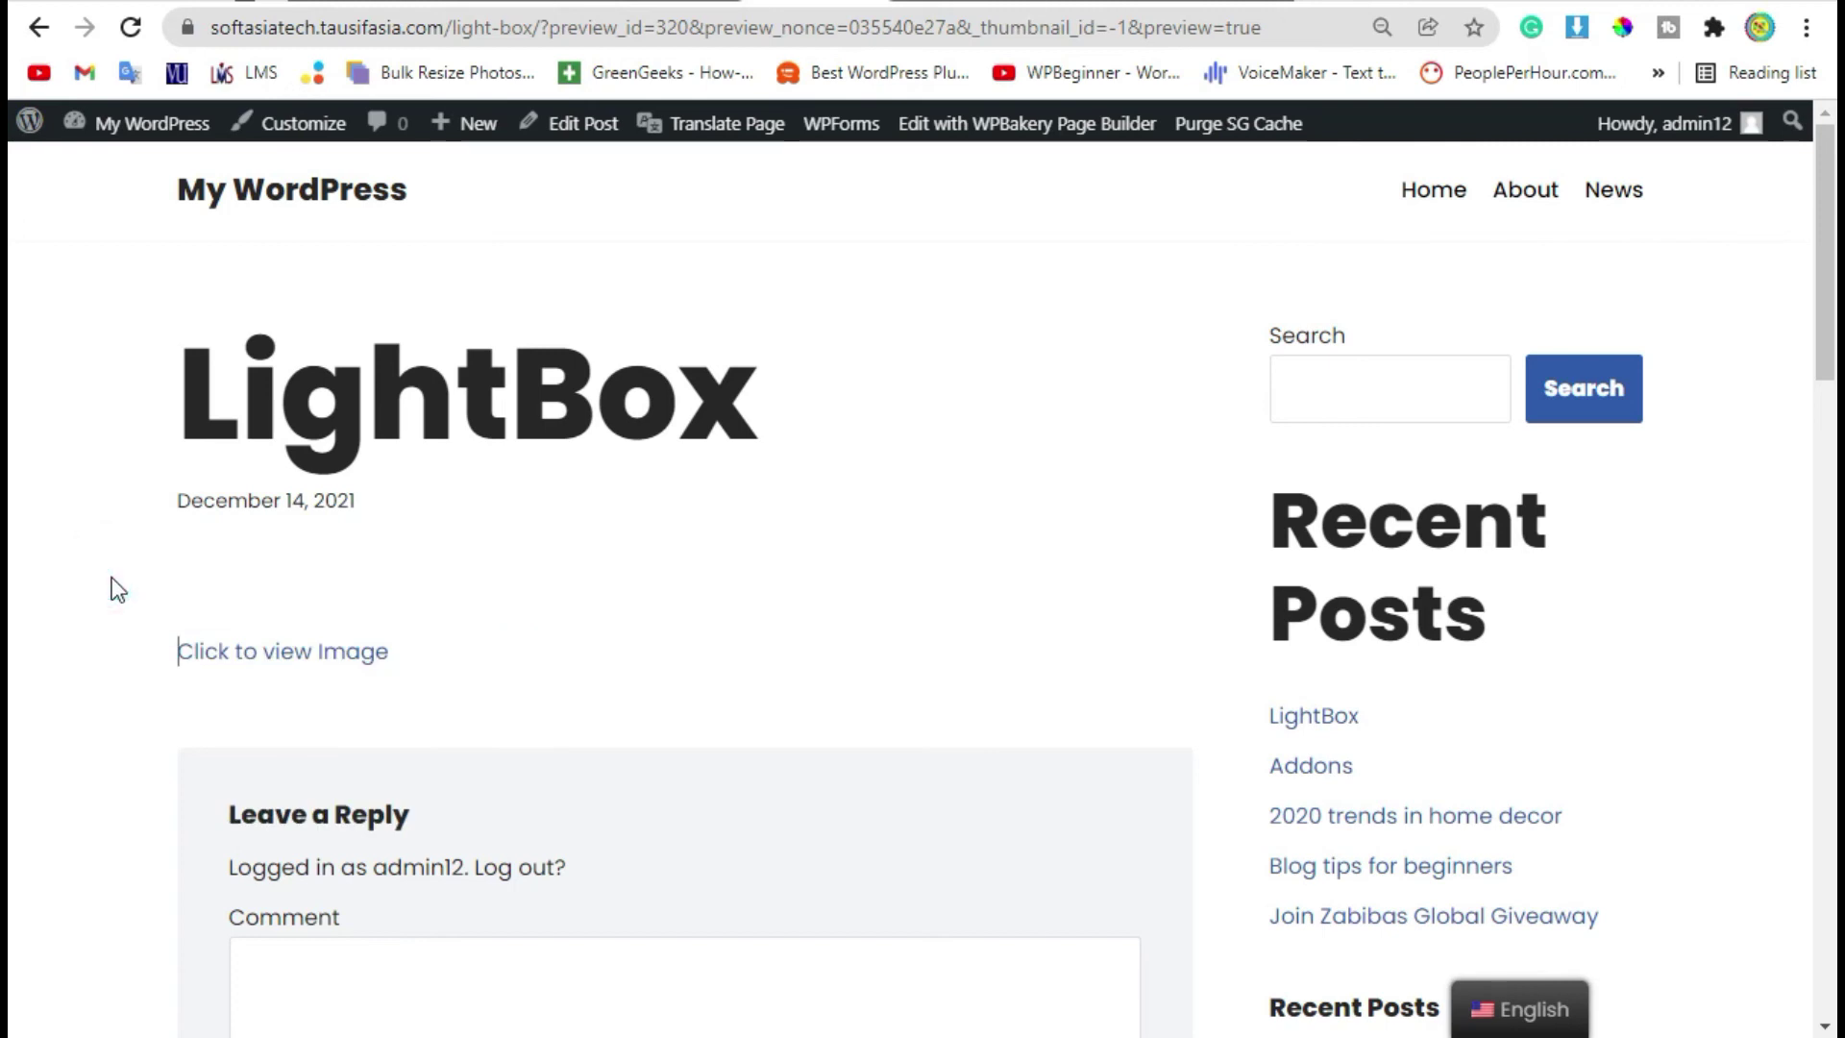